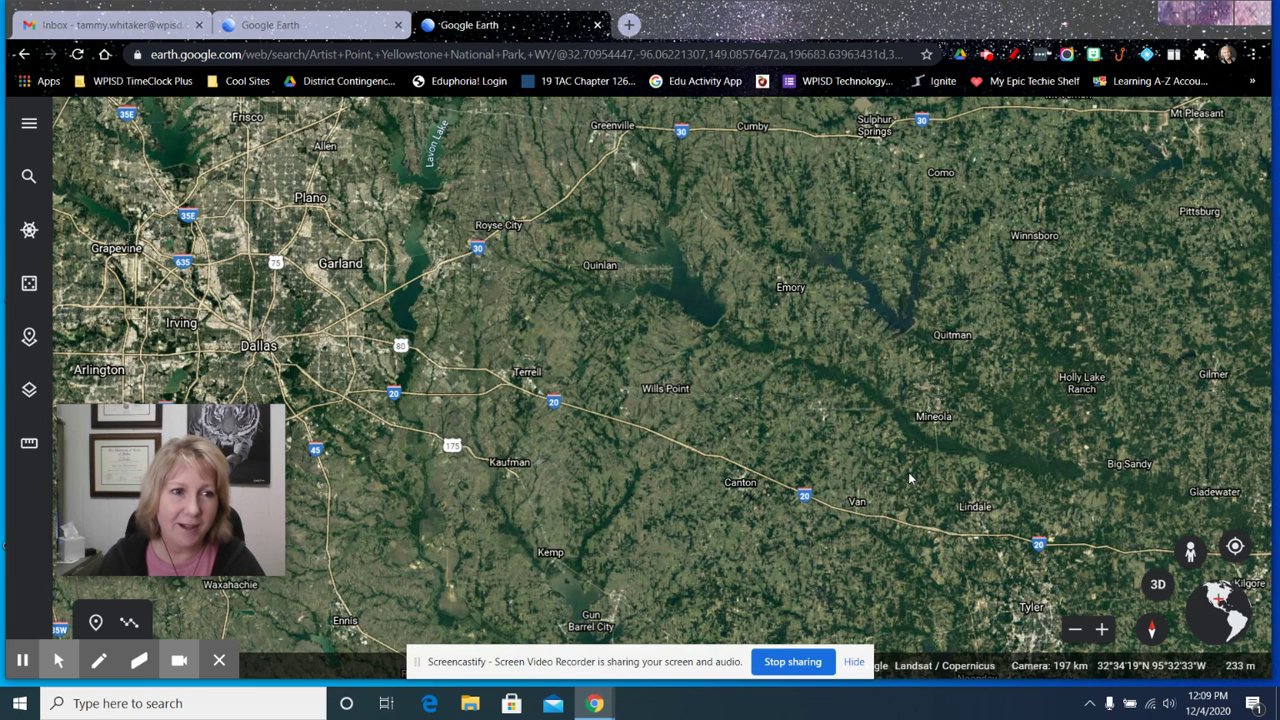
Return from the Google Earth landing page to the Earth web app's Texas map.
click(250, 25)
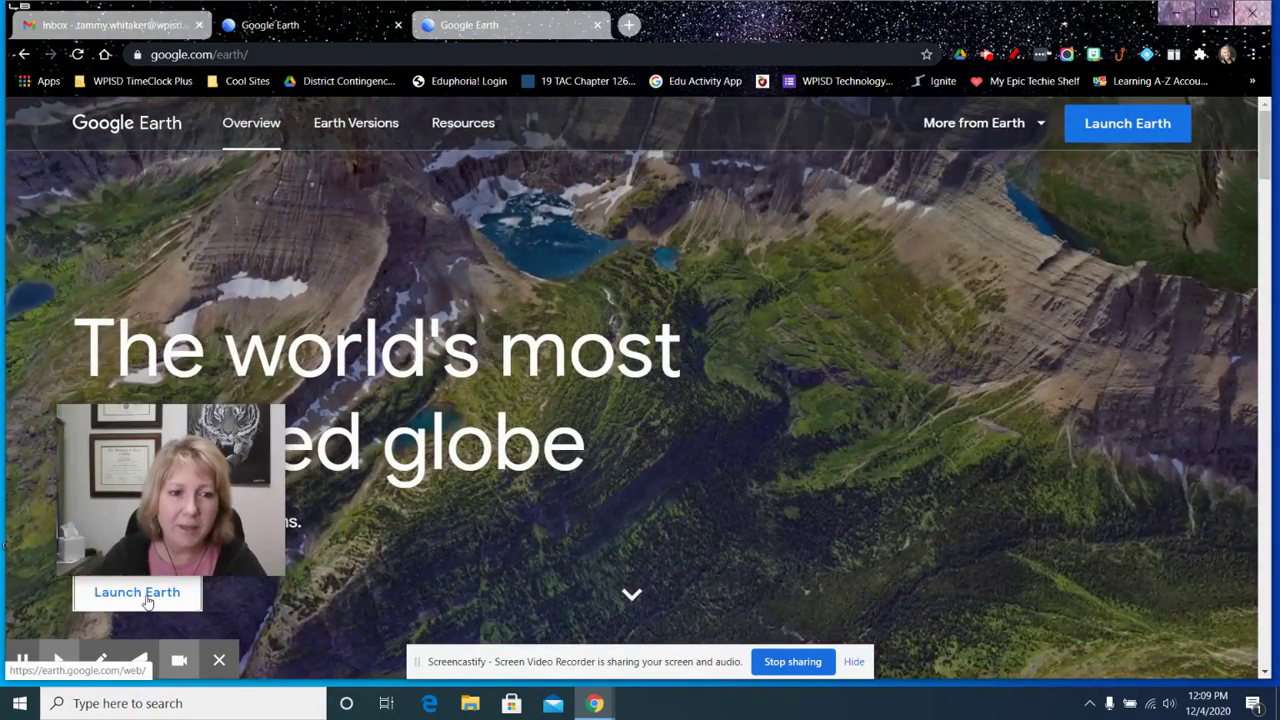
click(145, 597)
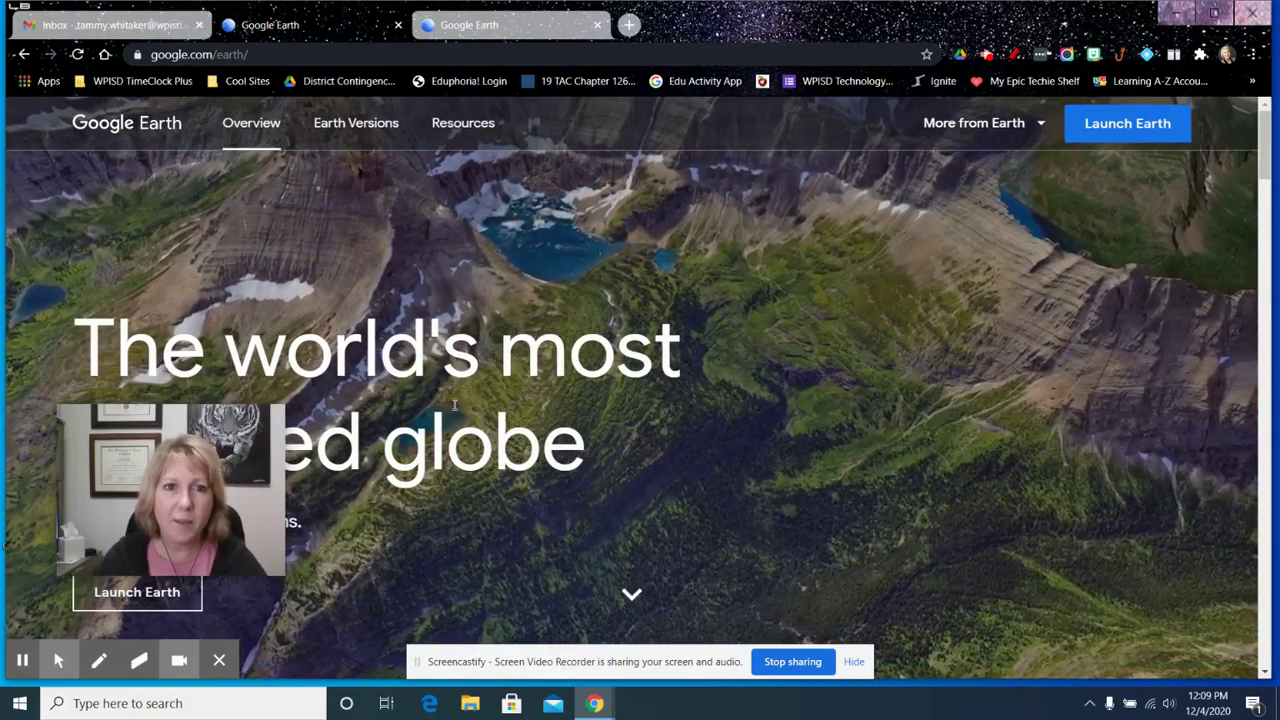
click(518, 28)
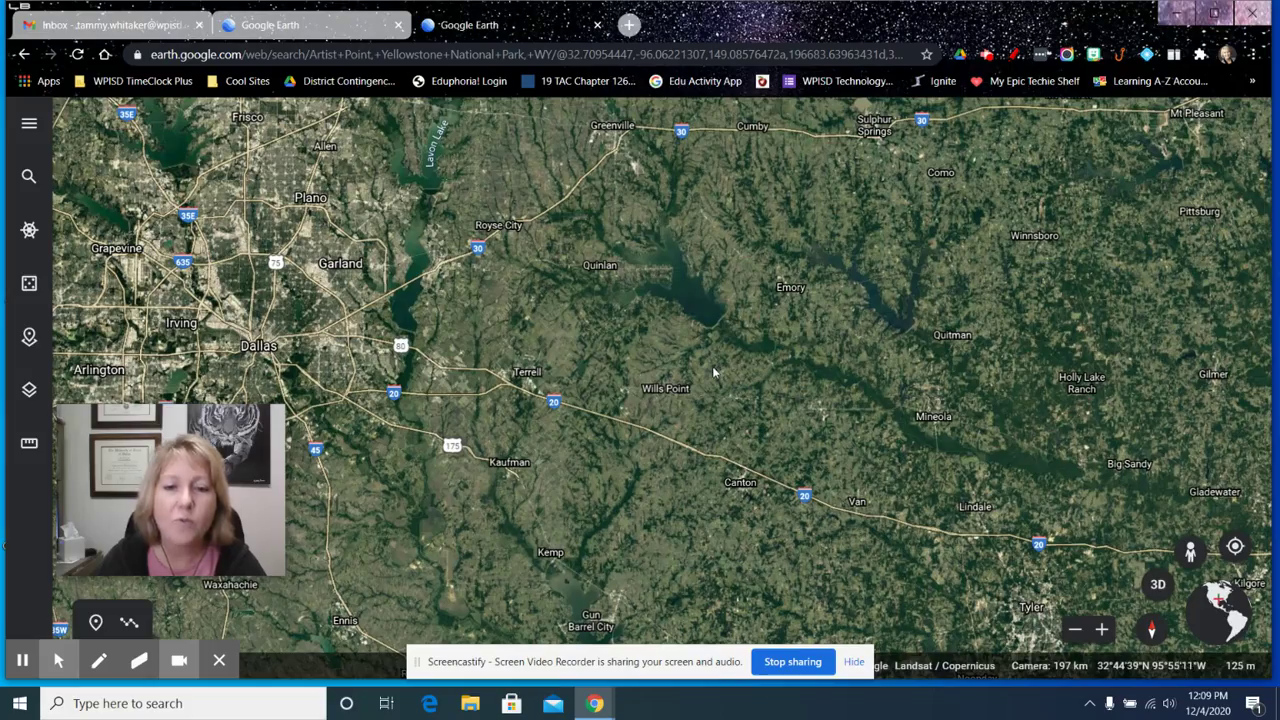
Zoom out from east Texas to the whole globe centred on North America.
scroll(710, 366, down, 3)
scroll(707, 370, down, 10)
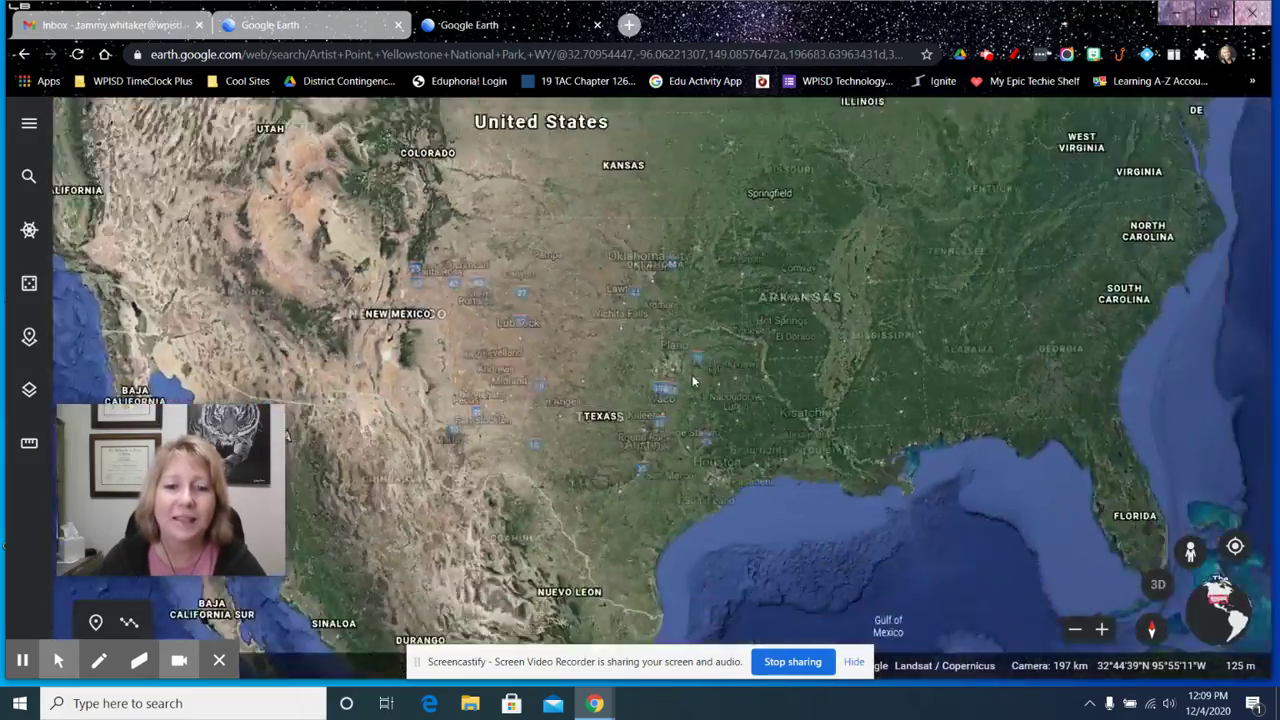
scroll(690, 382, down, 10)
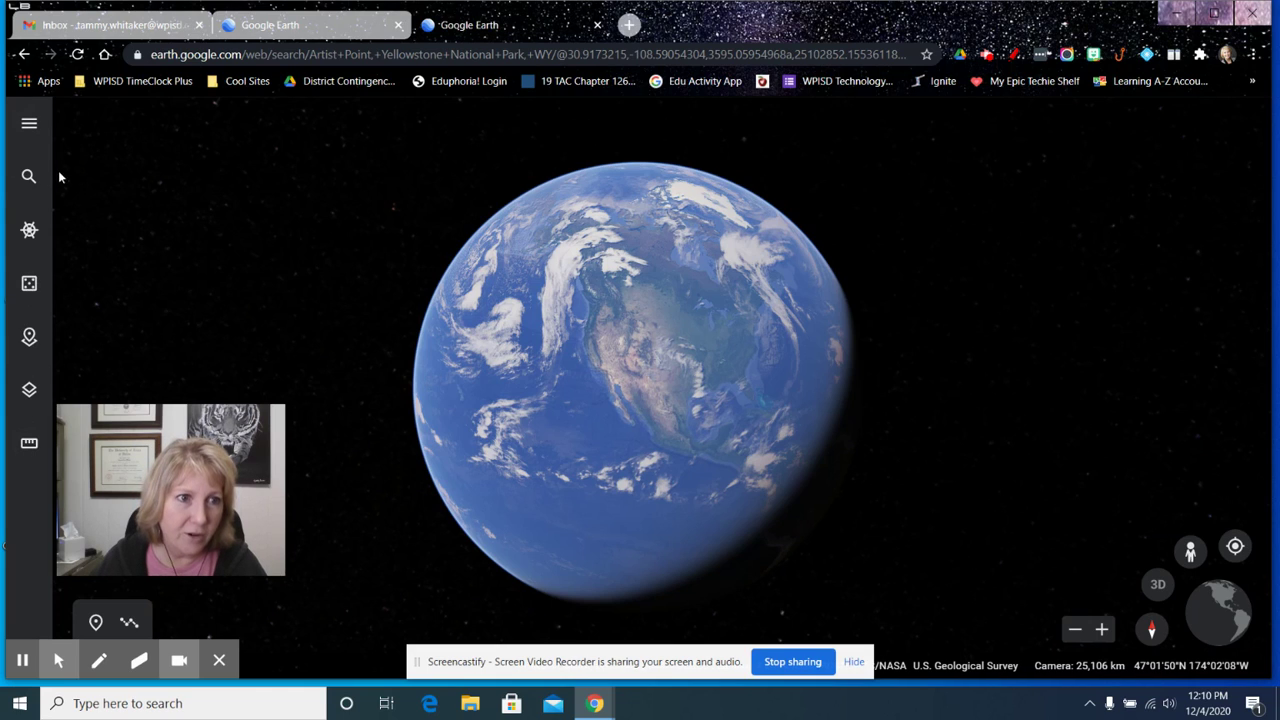
click(28, 127)
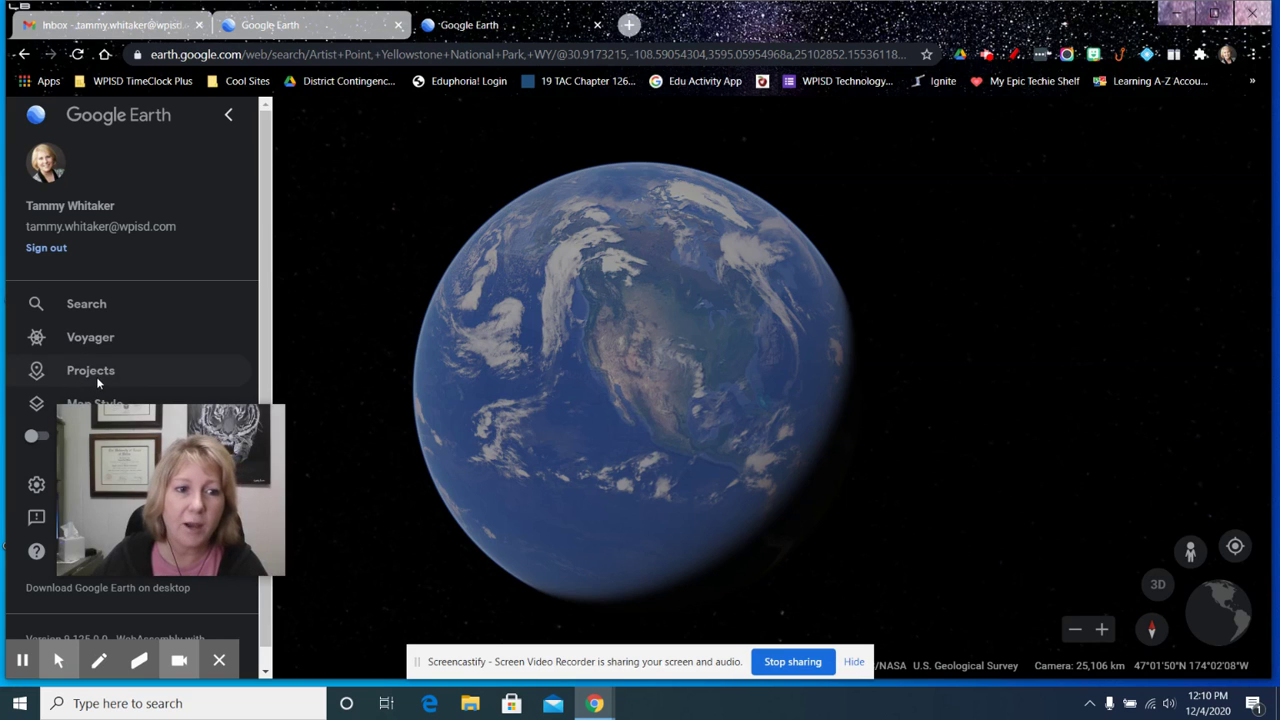
click(228, 116)
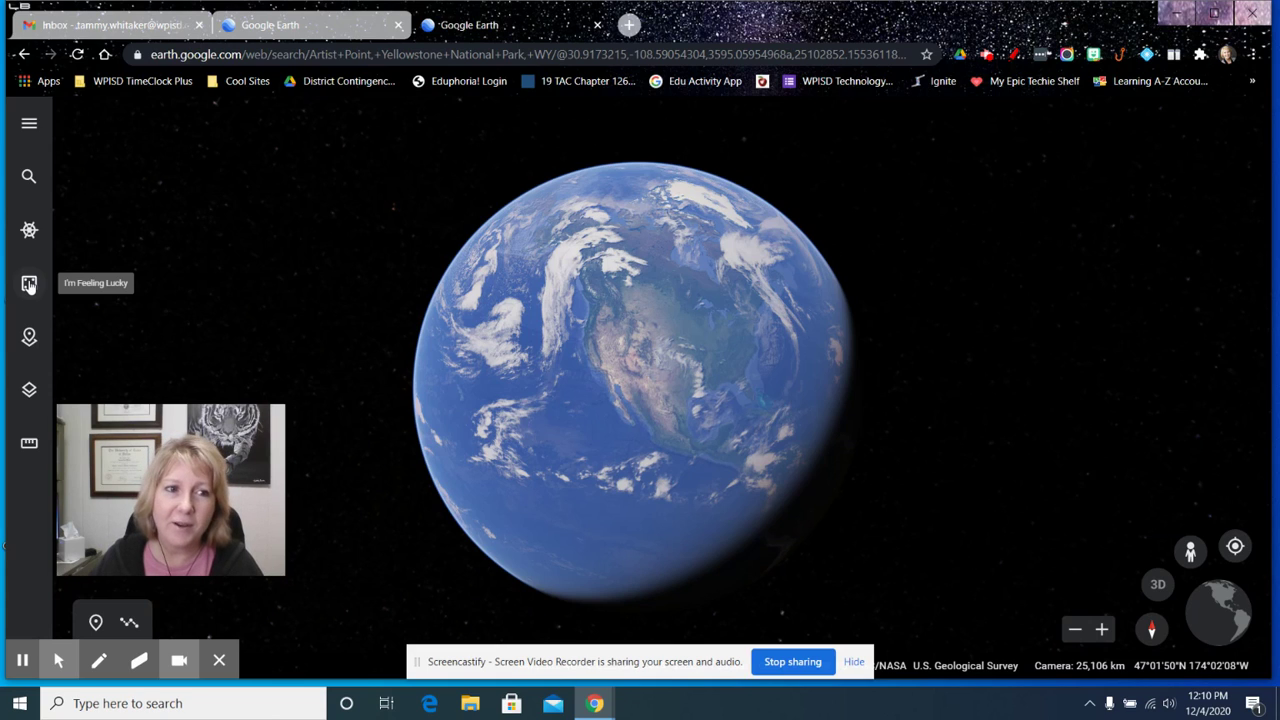
Fly to a random place, Mount Fisht, and browse its photos.
click(29, 284)
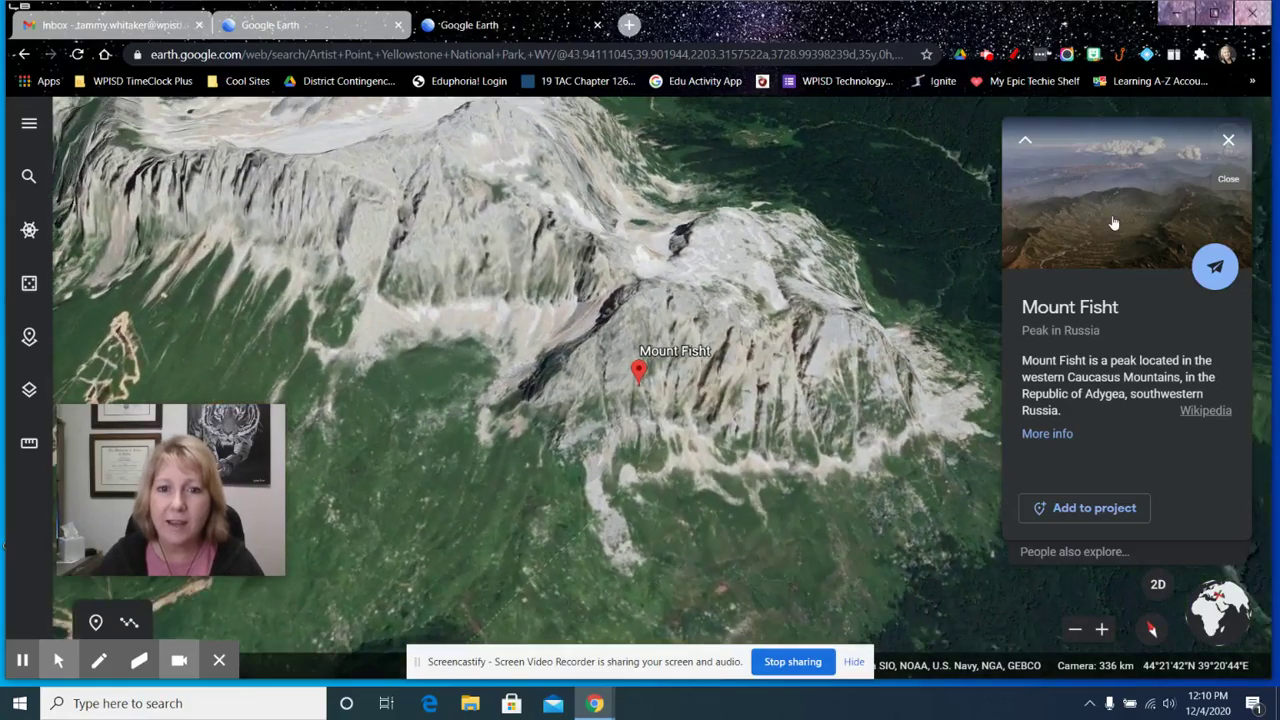
click(1108, 226)
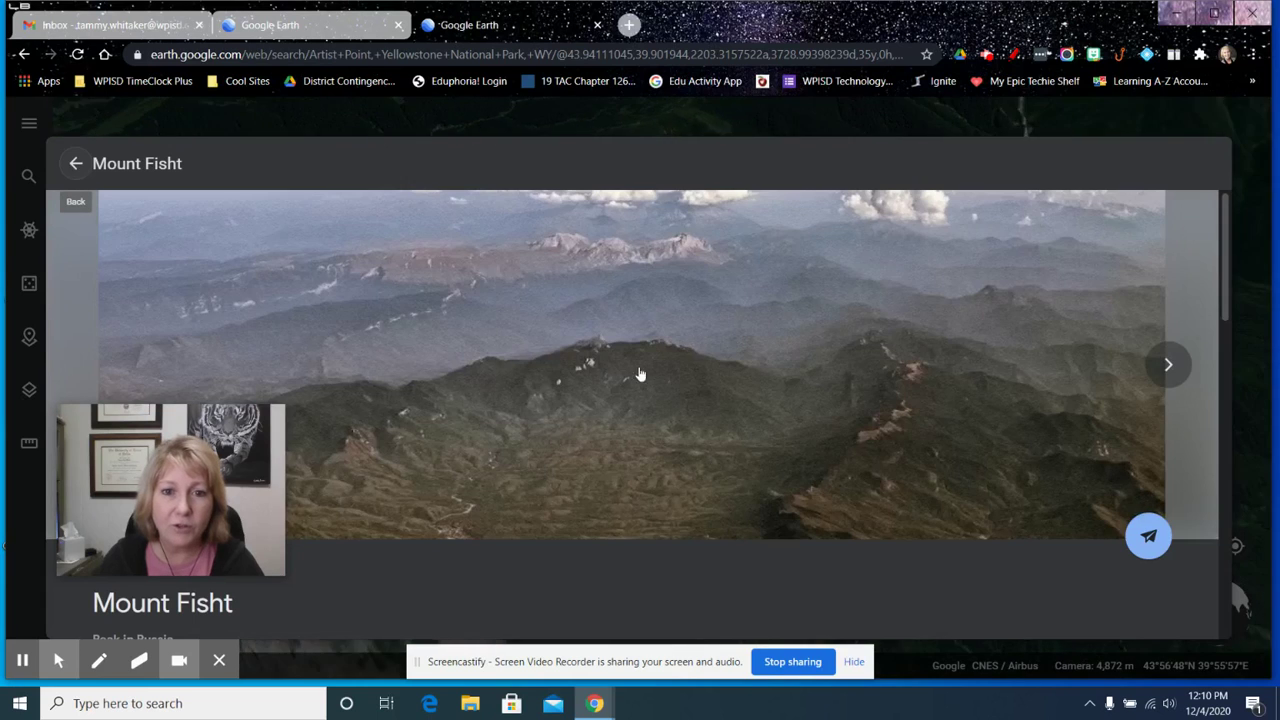
click(1166, 368)
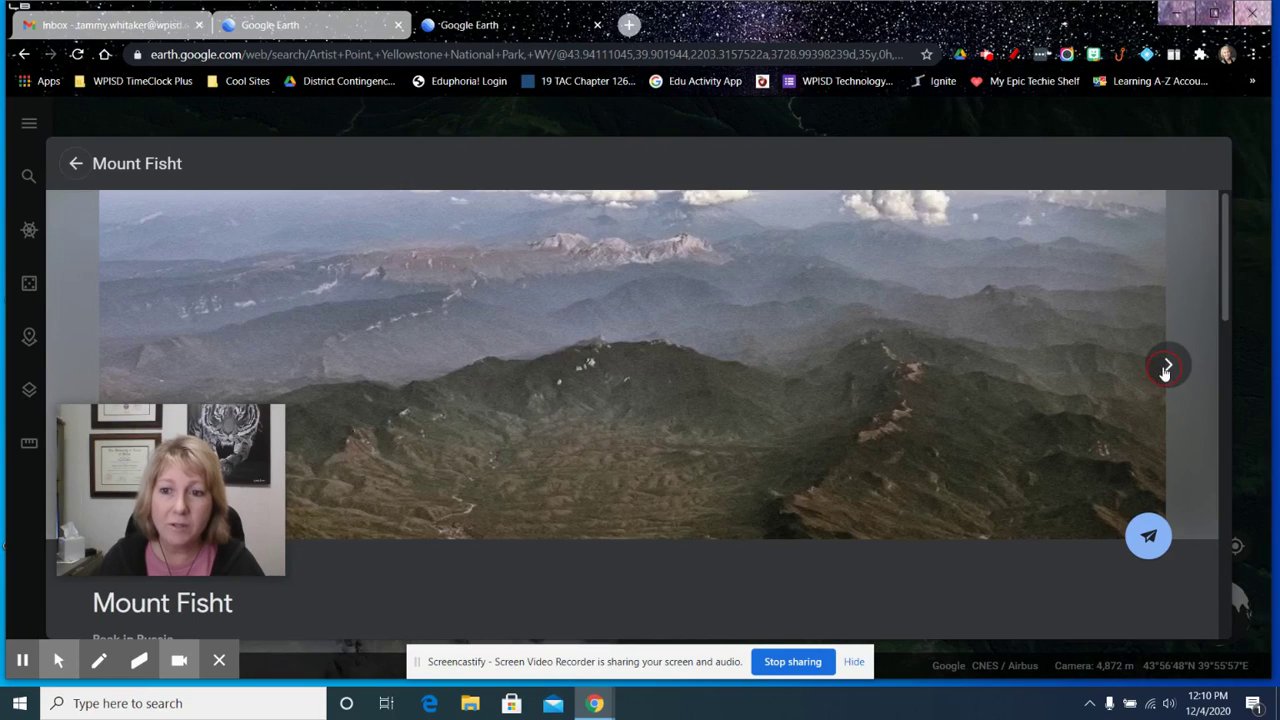
click(1166, 368)
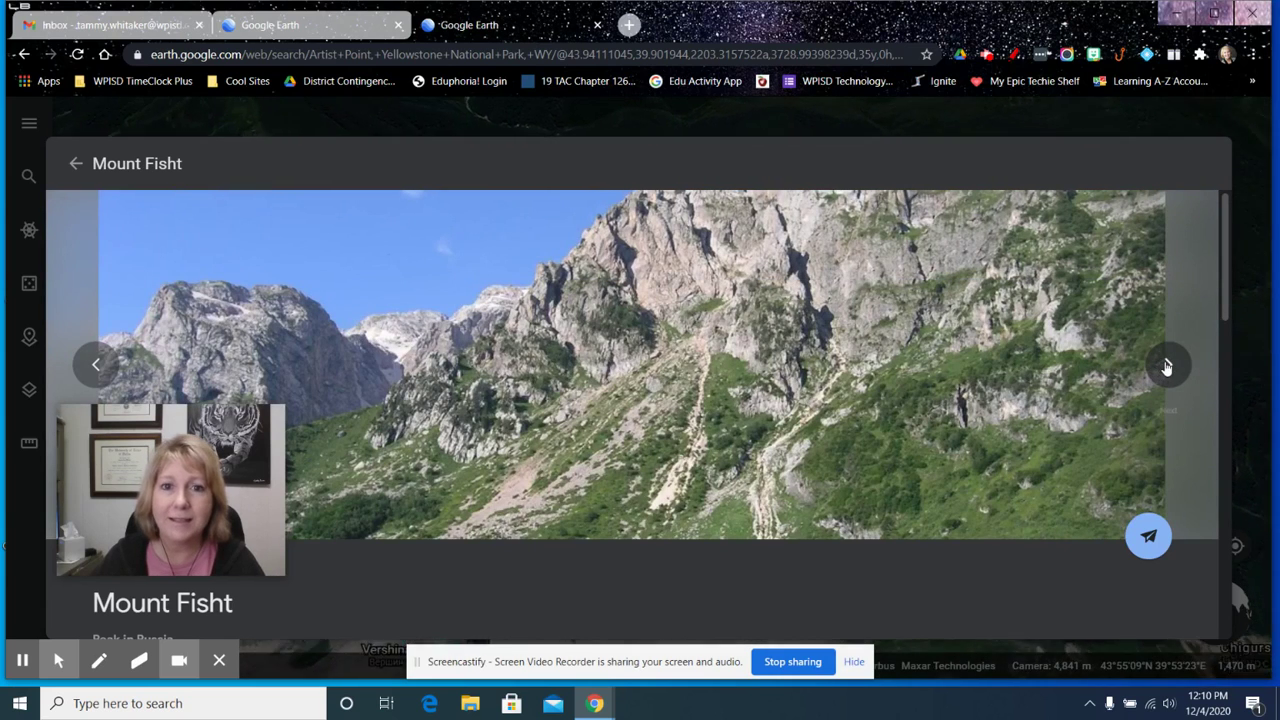
click(75, 164)
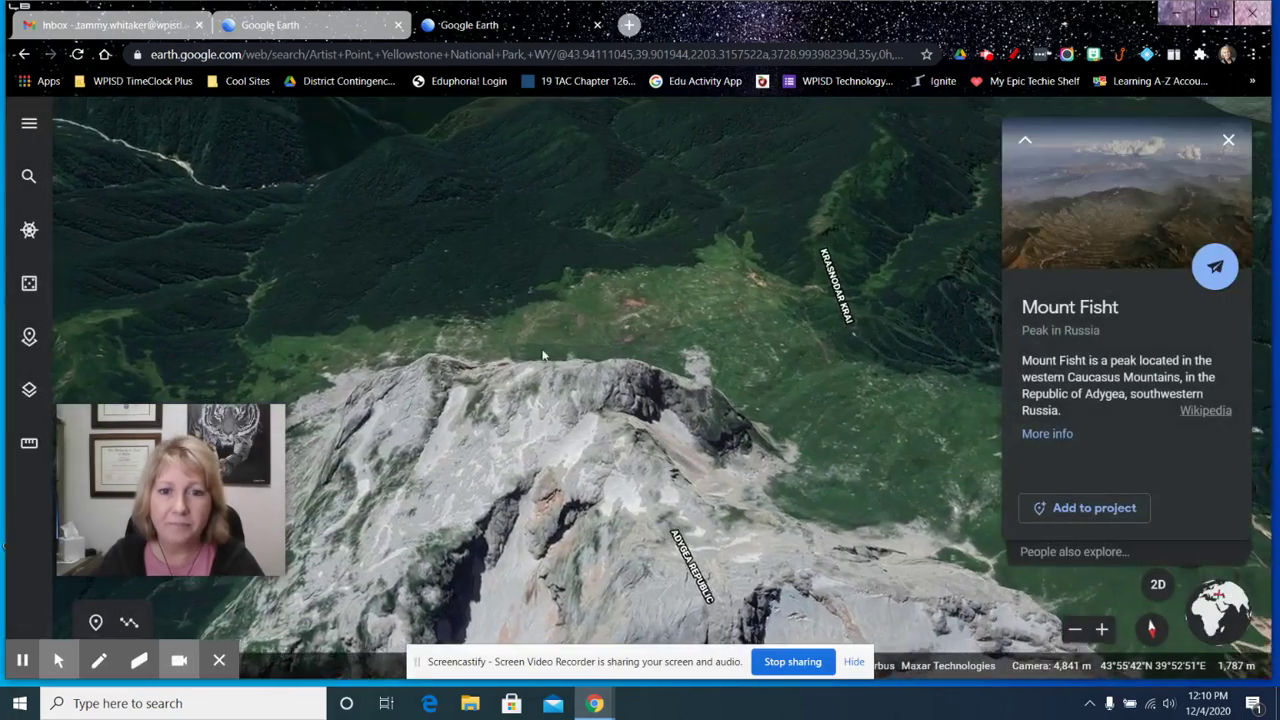
Rotate, zoom and re-head the 3-D terrain view around Mount Fisht.
drag(566, 361, 580, 298)
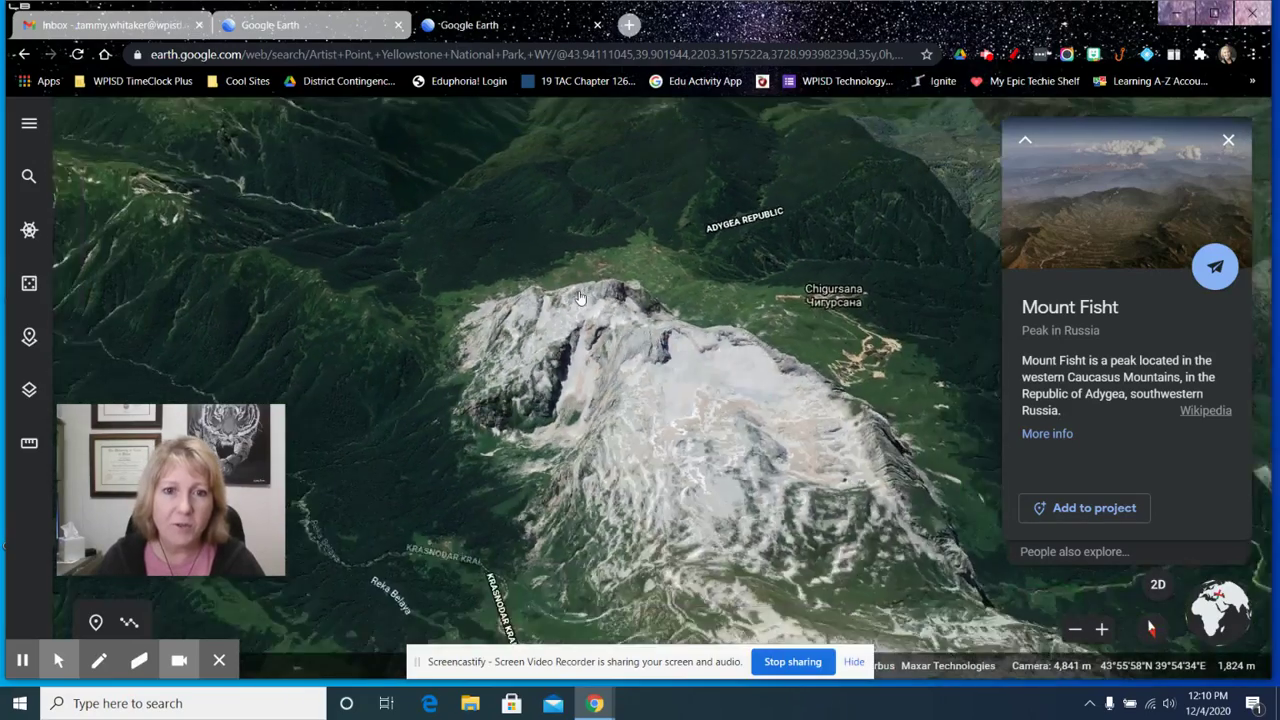
scroll(580, 298, down, 3)
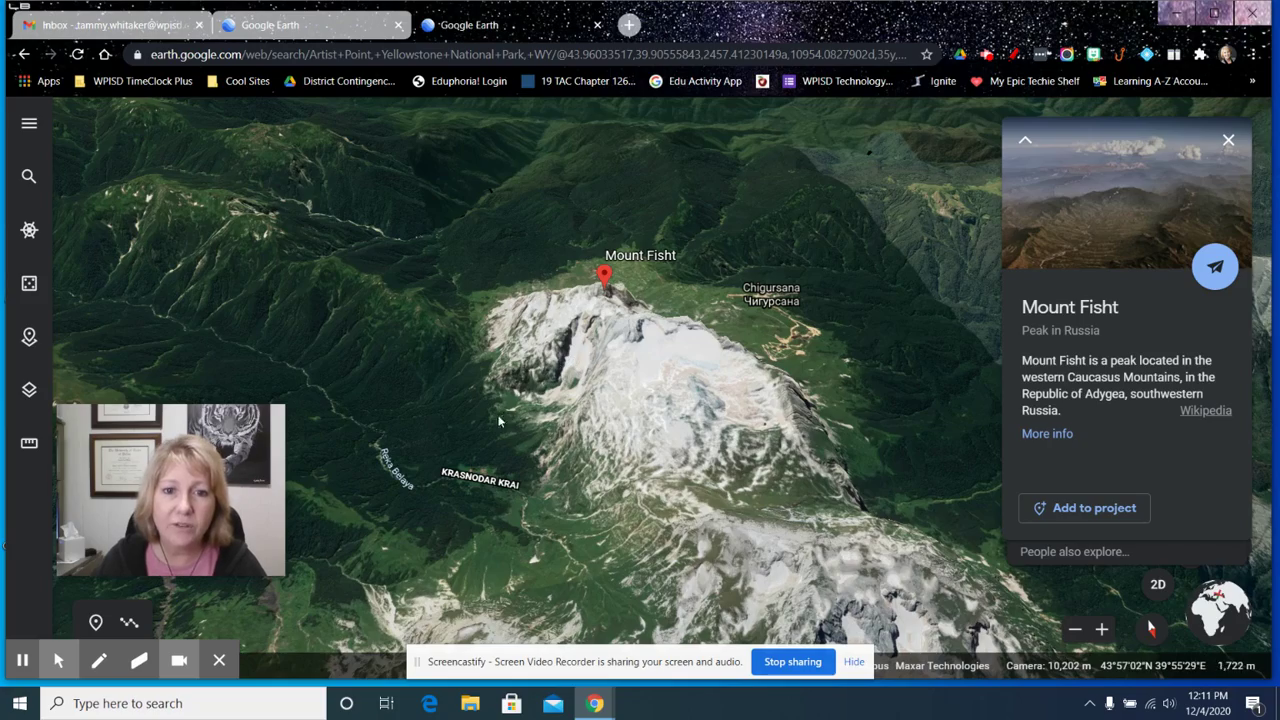
drag(499, 421, 666, 366)
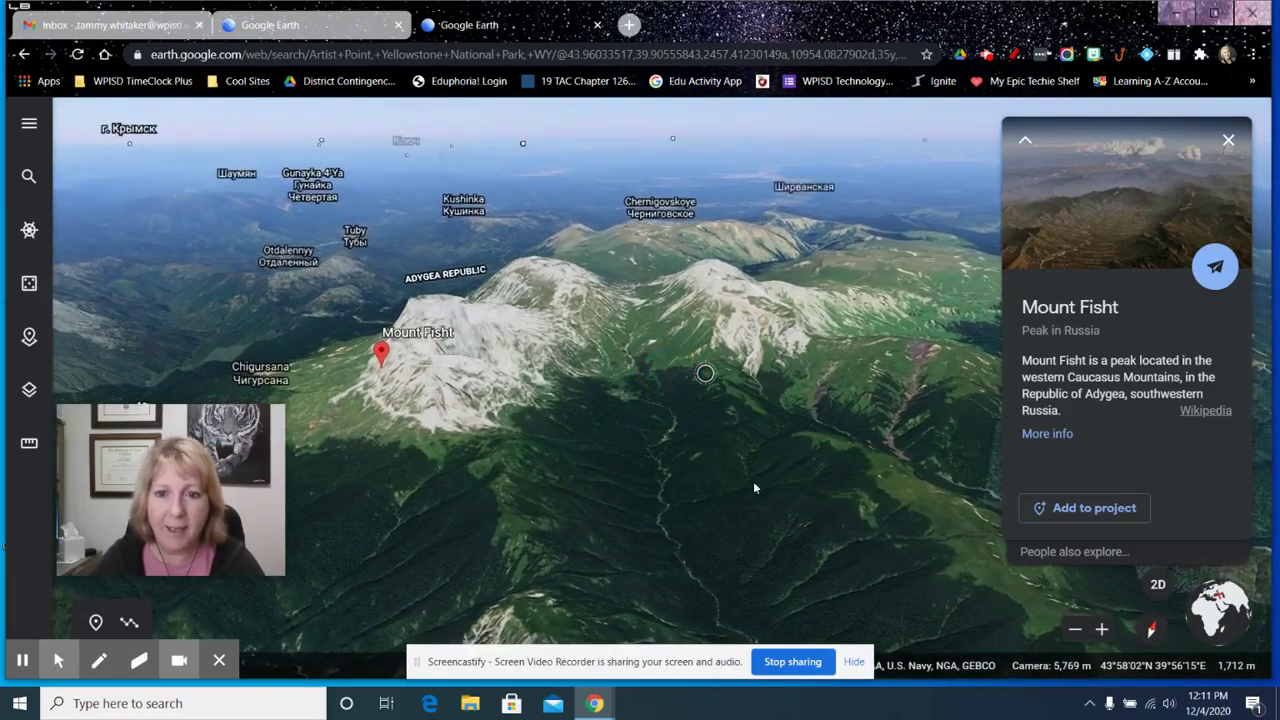
Close the Mount Fisht card, toggle 2D then 3D, and highlight Street View coverage.
click(1231, 141)
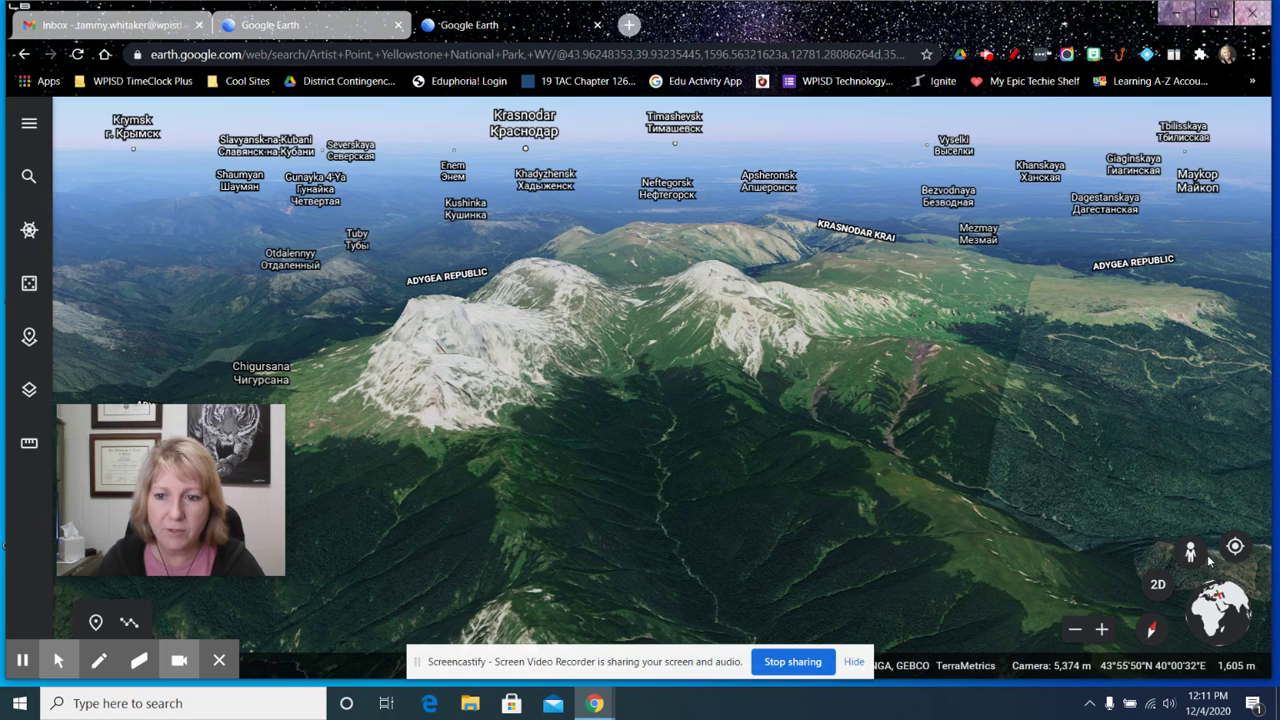
click(1157, 588)
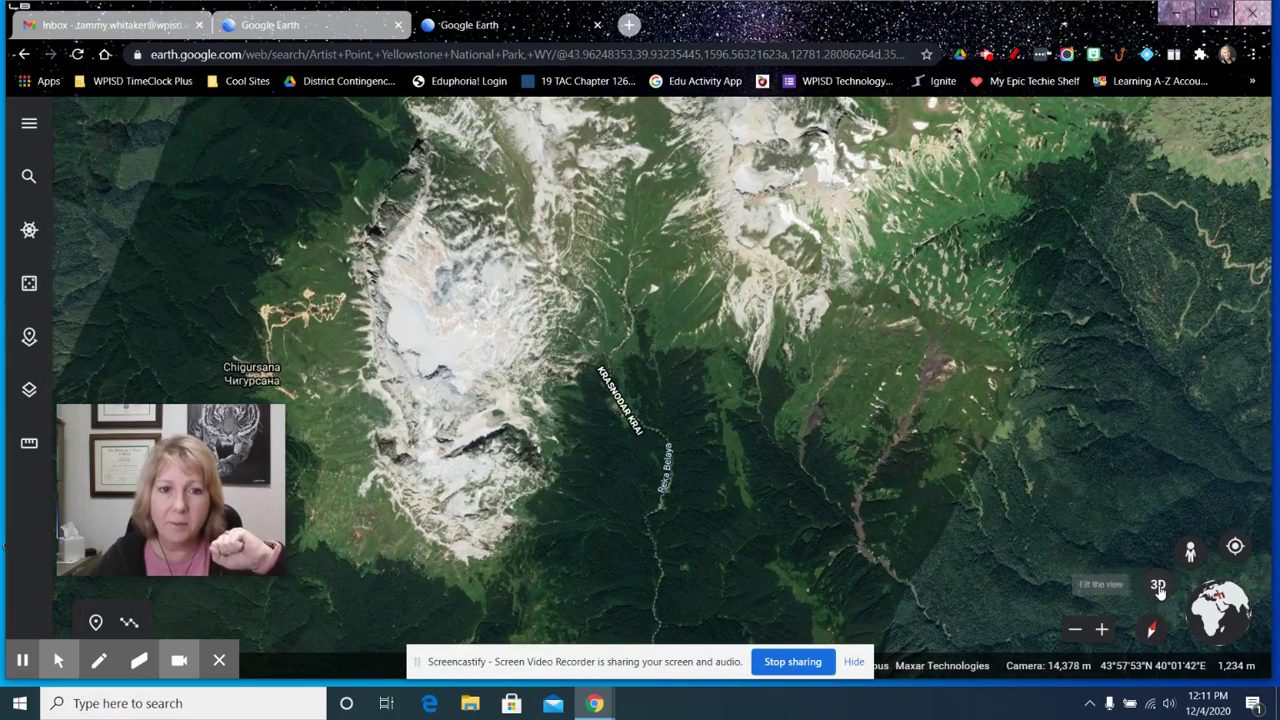
click(1158, 588)
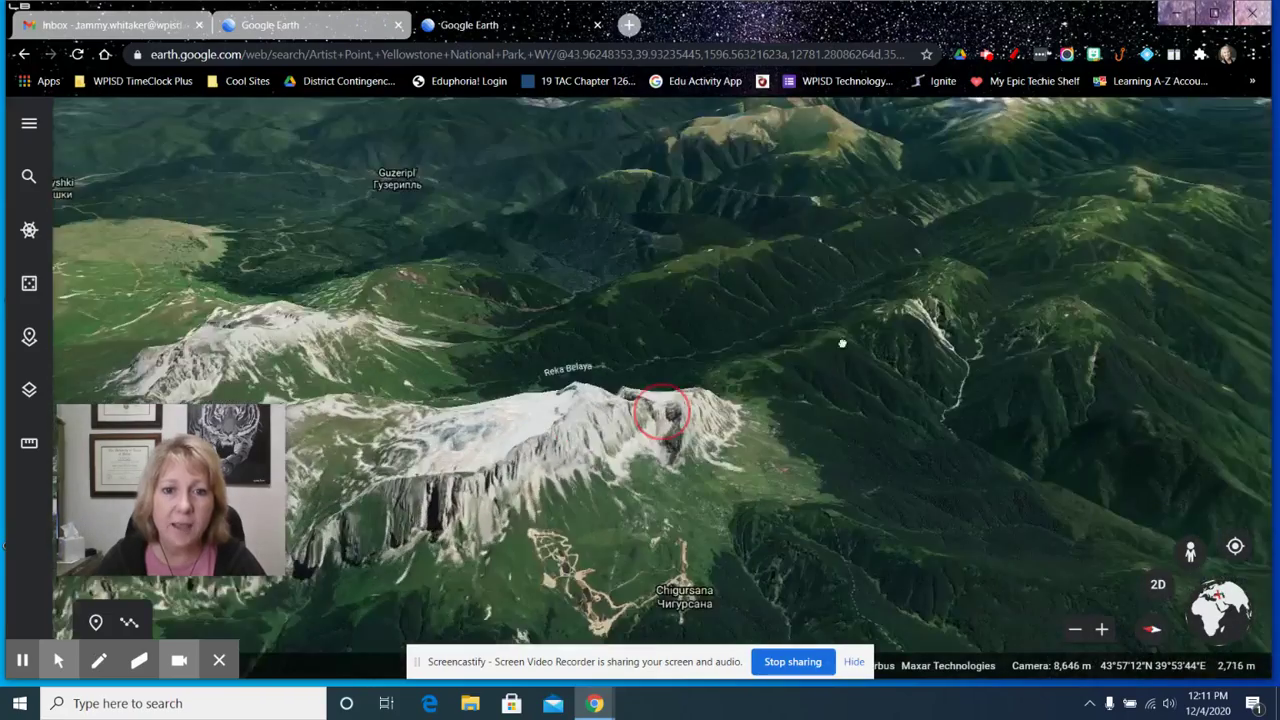
drag(840, 342, 752, 347)
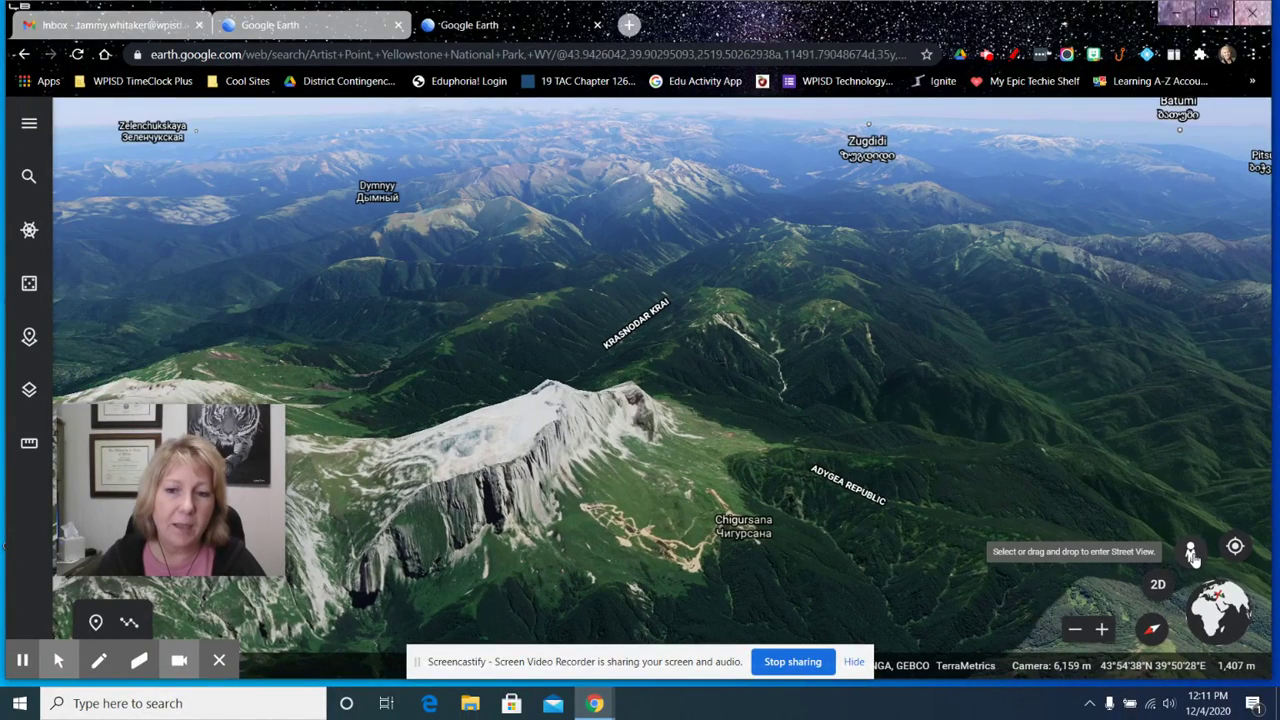
click(1191, 552)
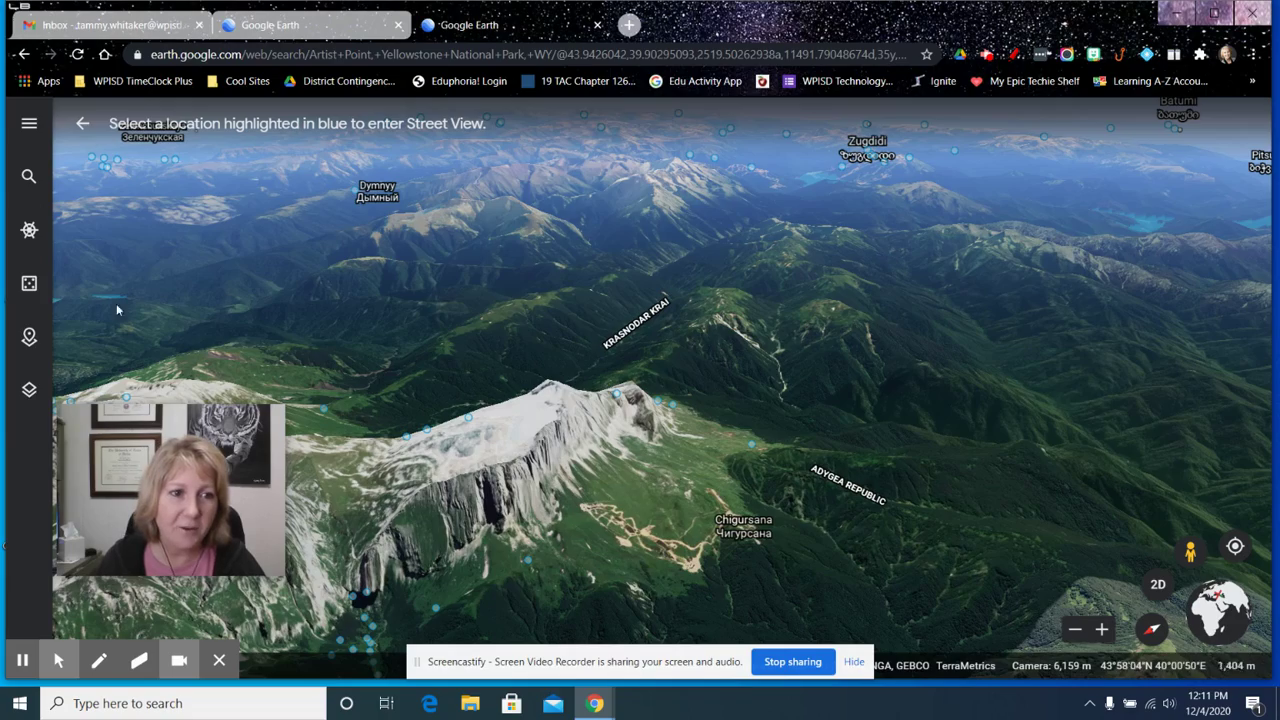
Jump to random places twice, landing on Mount Tambora, and zoom out over Sumbawa.
click(29, 284)
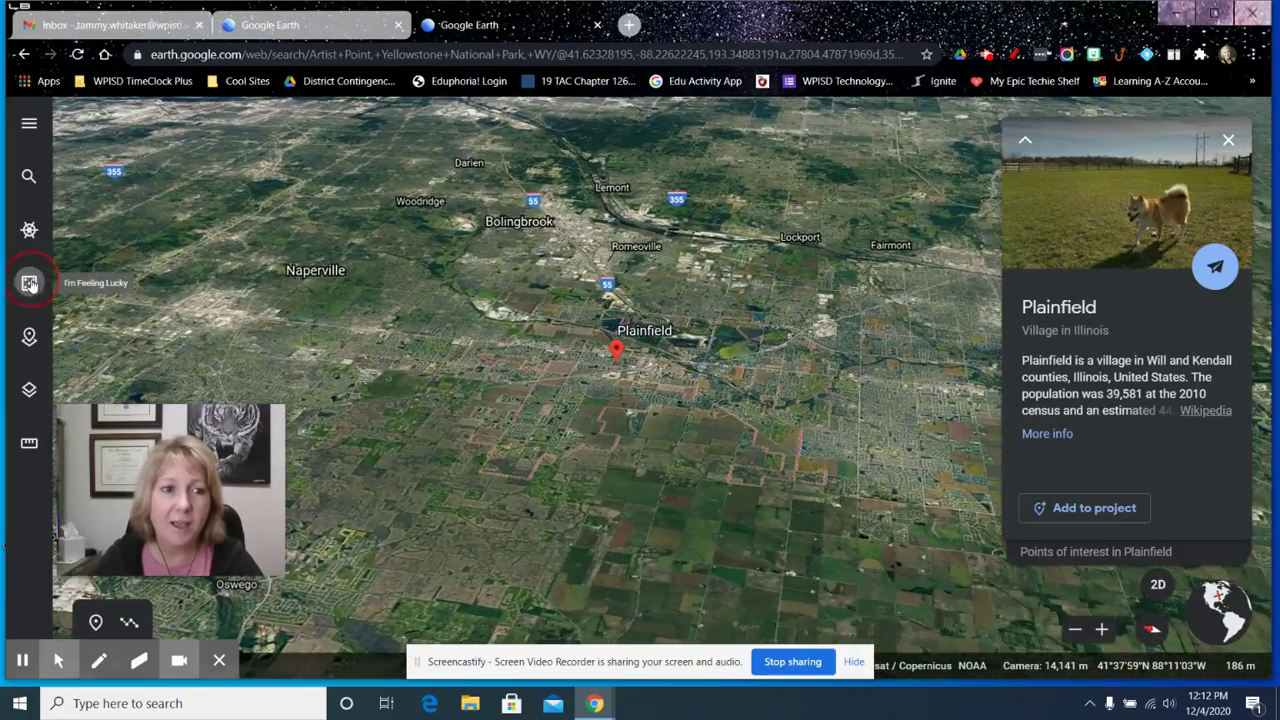
click(29, 284)
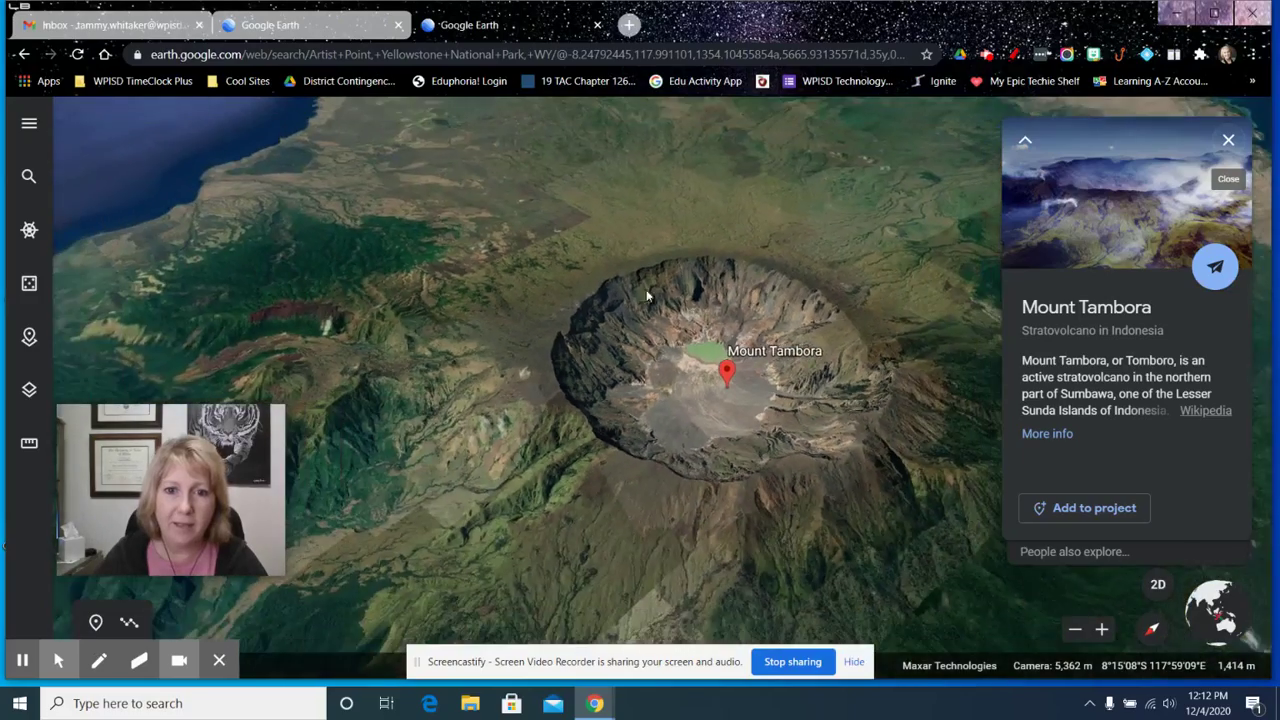
scroll(738, 335, down, 5)
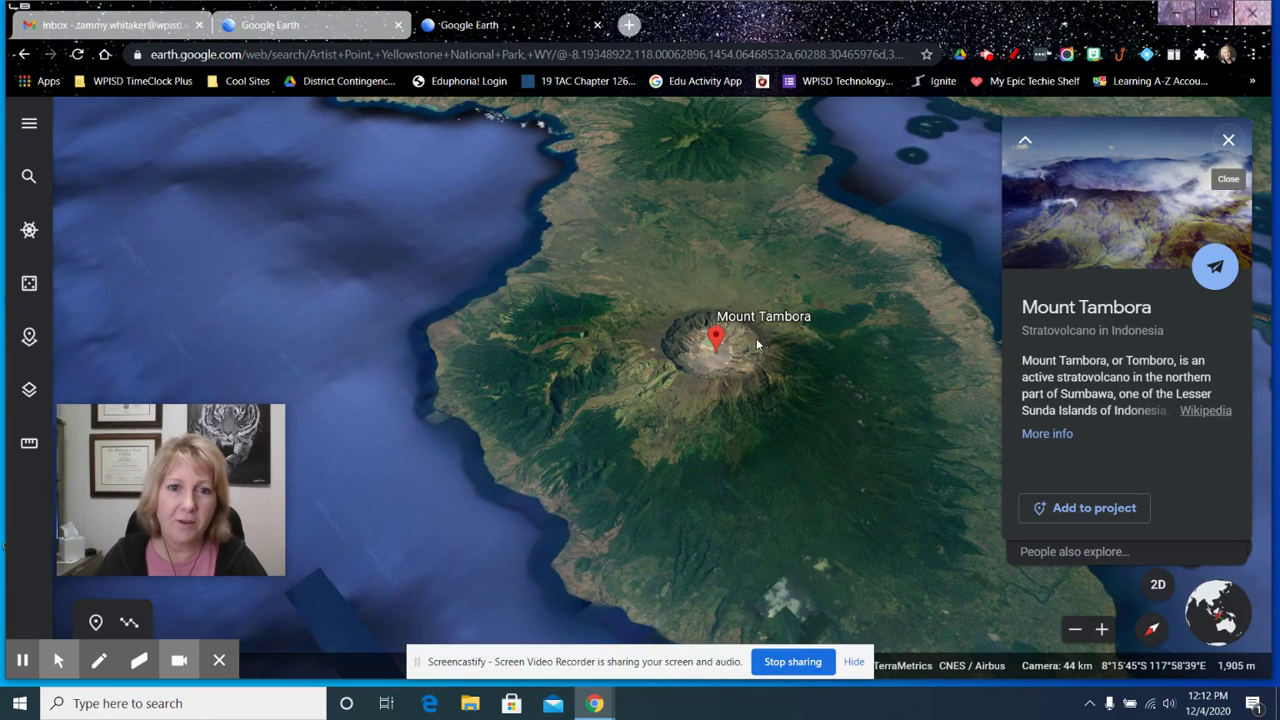
scroll(756, 340, down, 3)
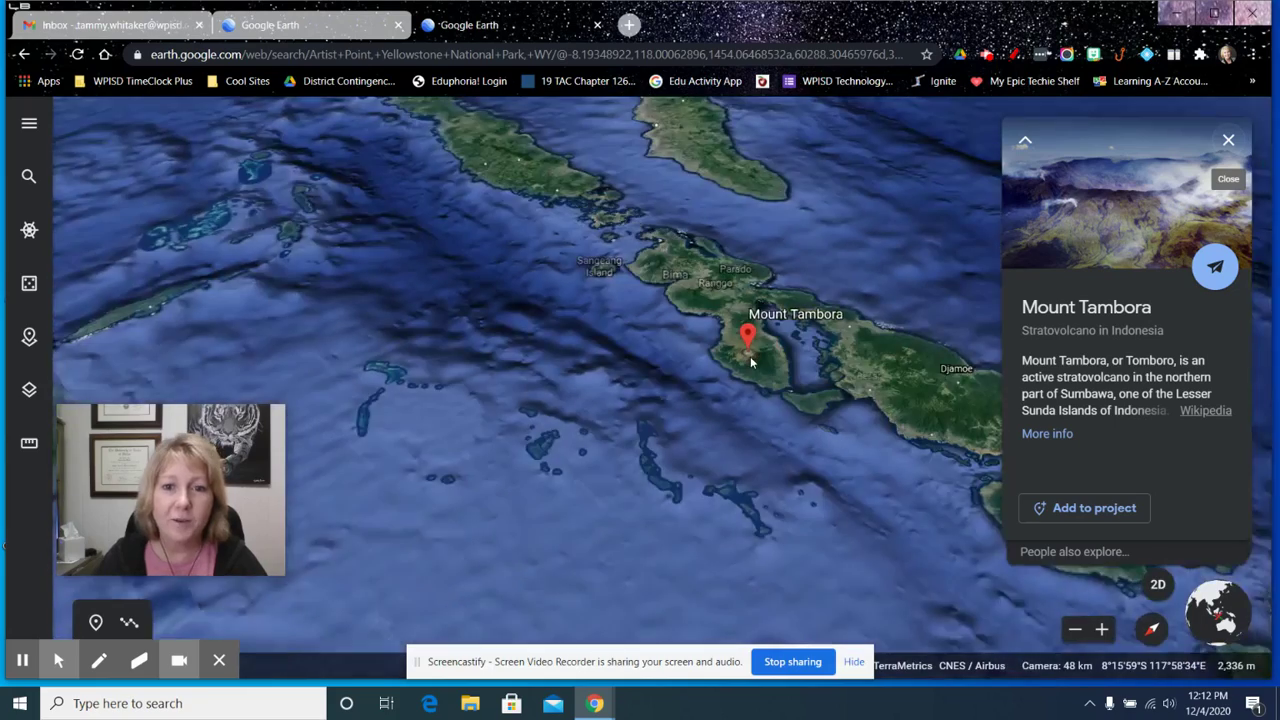
scroll(750, 356, down, 5)
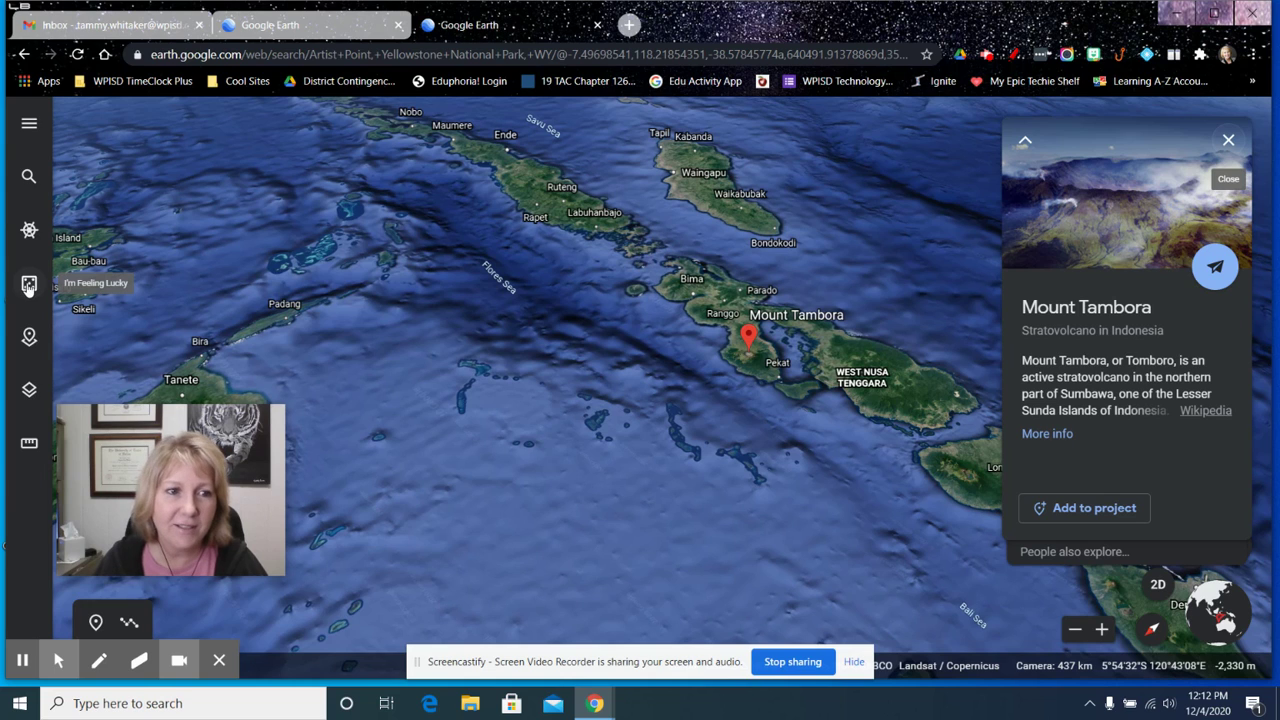
Search for 'Statue of liberty', replacing the previous search query.
click(29, 177)
click(318, 123)
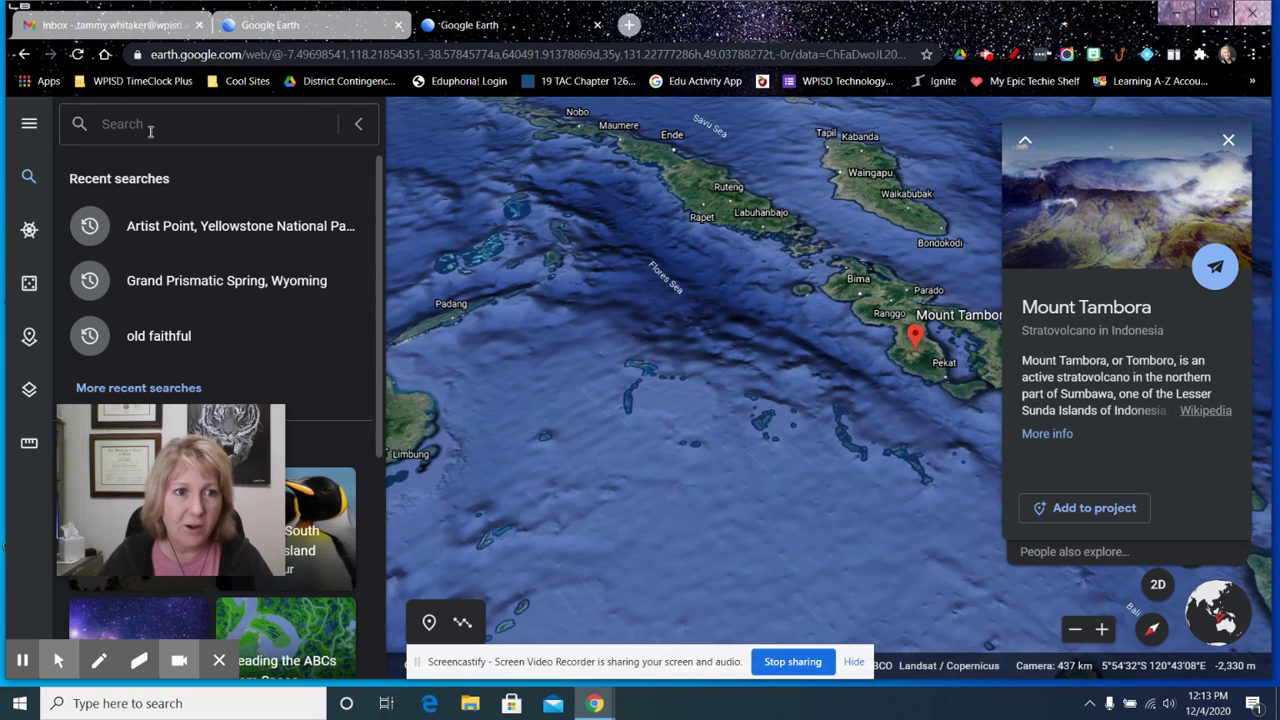
text(Stat)
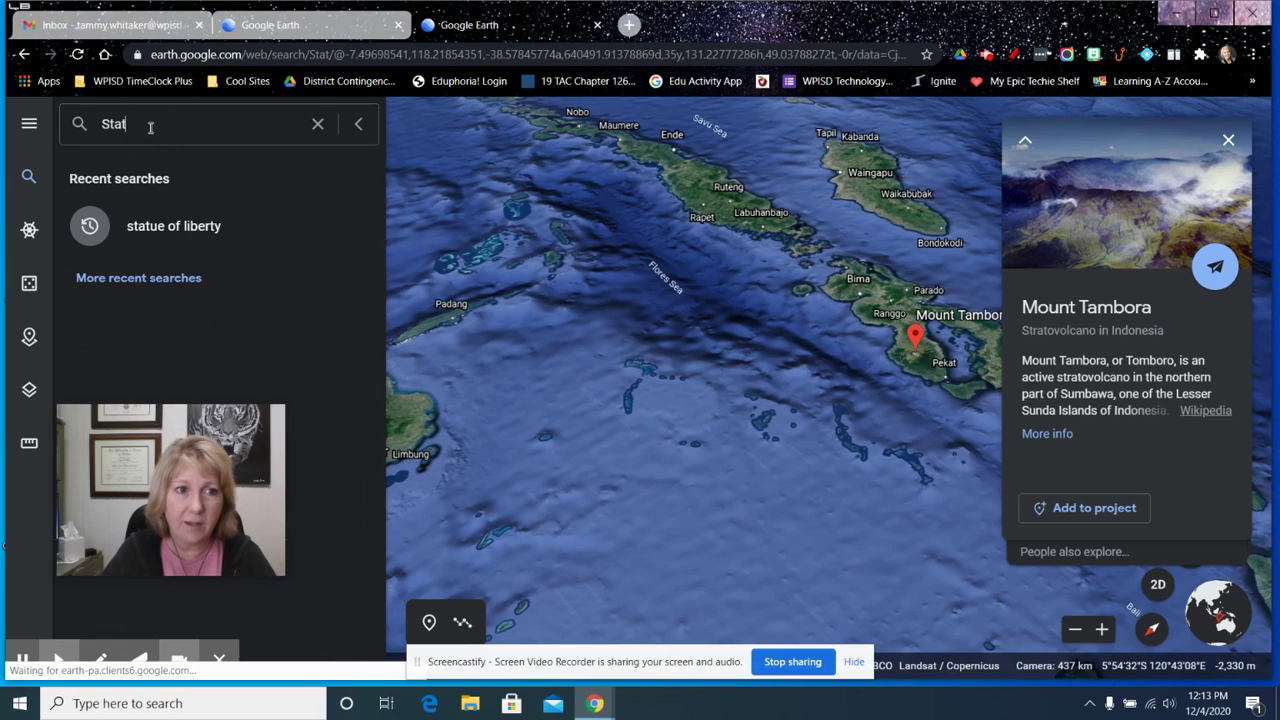
text(ue of liberty)
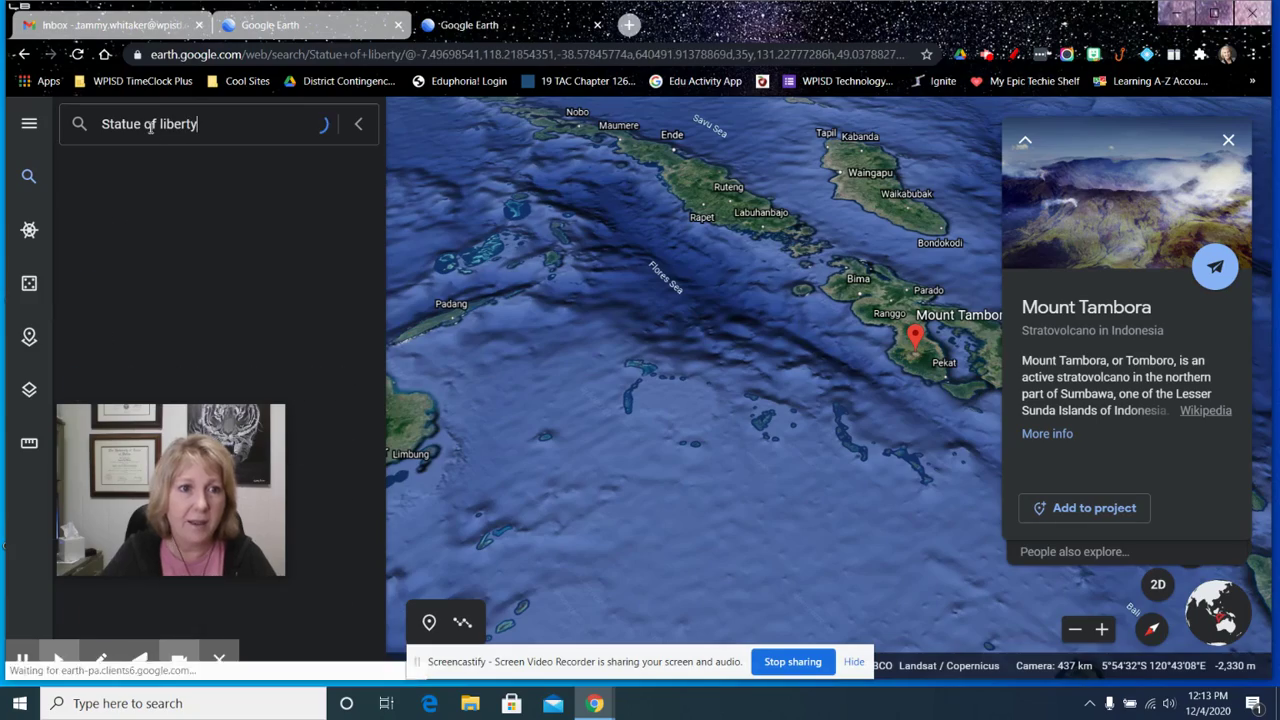
key(Return)
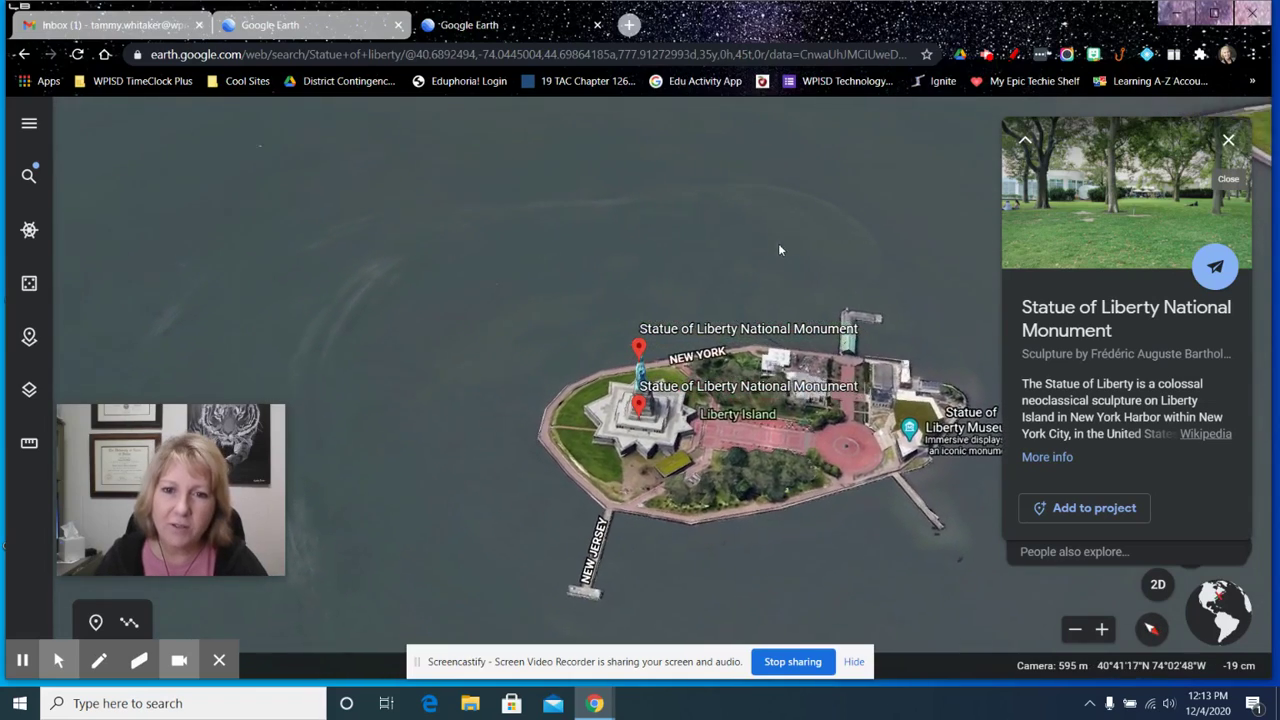
Tilt to a horizon view and glide toward Liberty Island with Manhattan behind.
drag(720, 248, 594, 203)
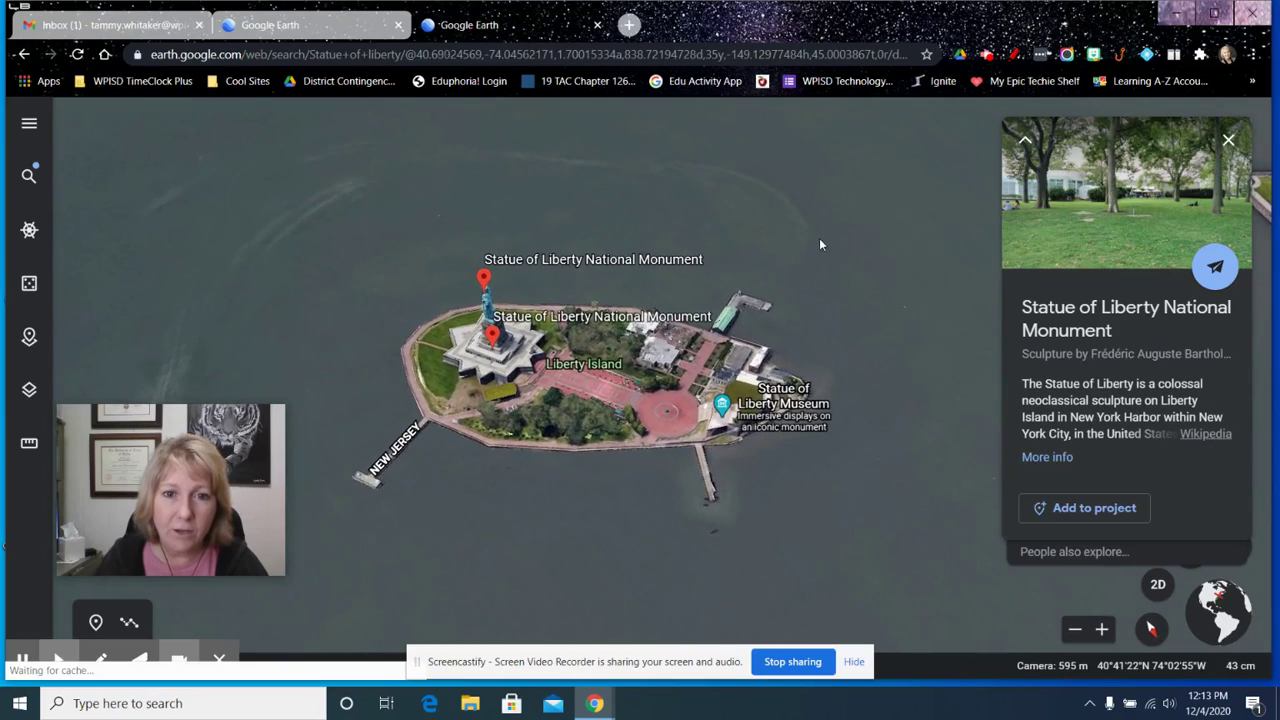
drag(819, 241, 851, 143)
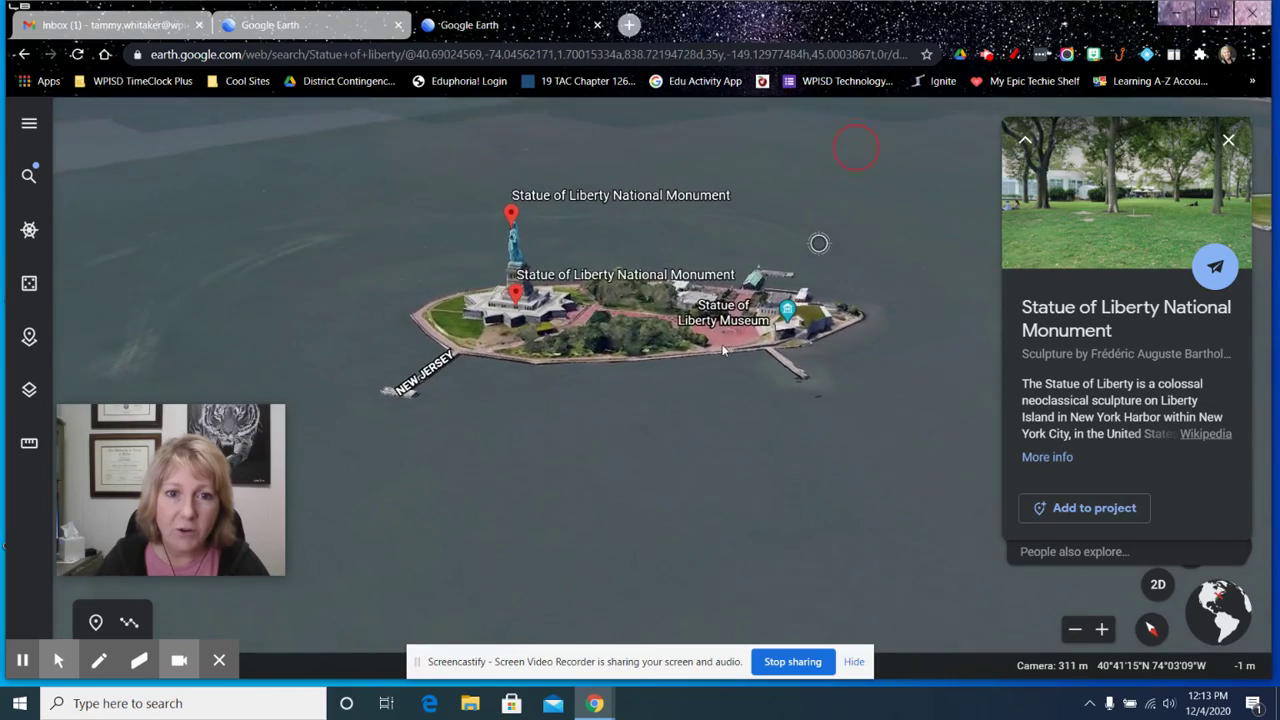
drag(395, 531, 900, 346)
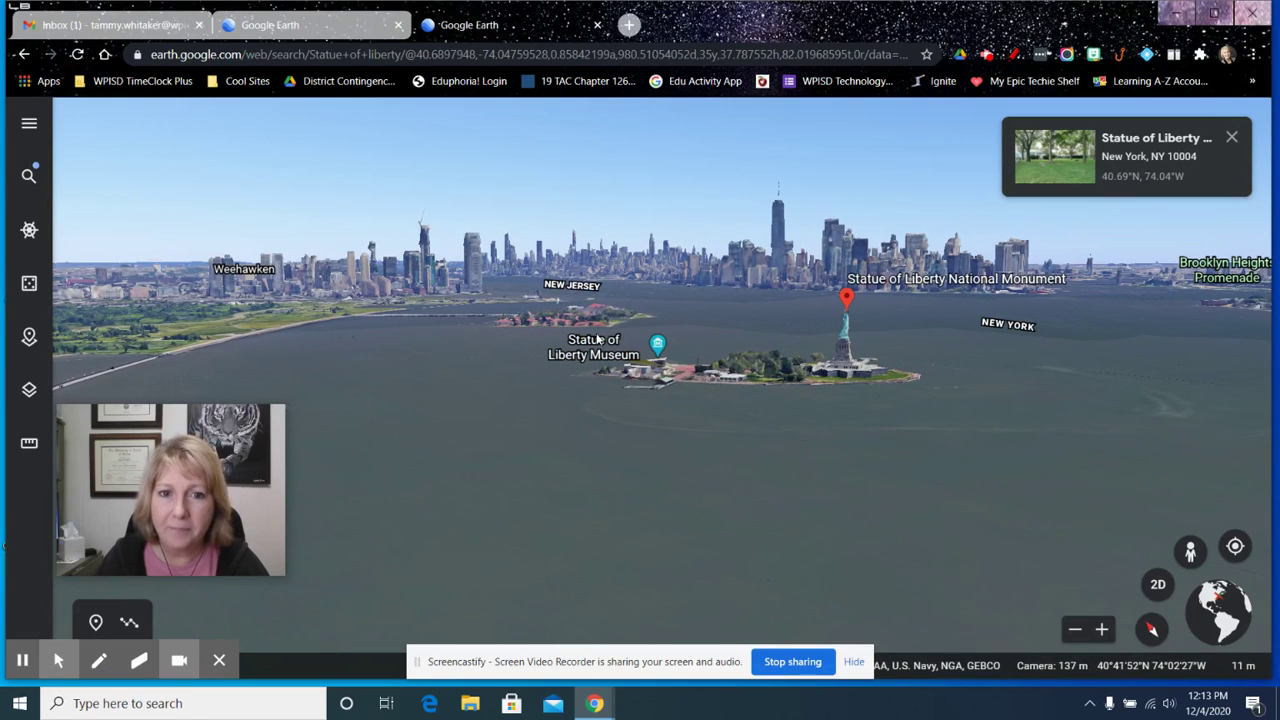
drag(533, 366, 557, 491)
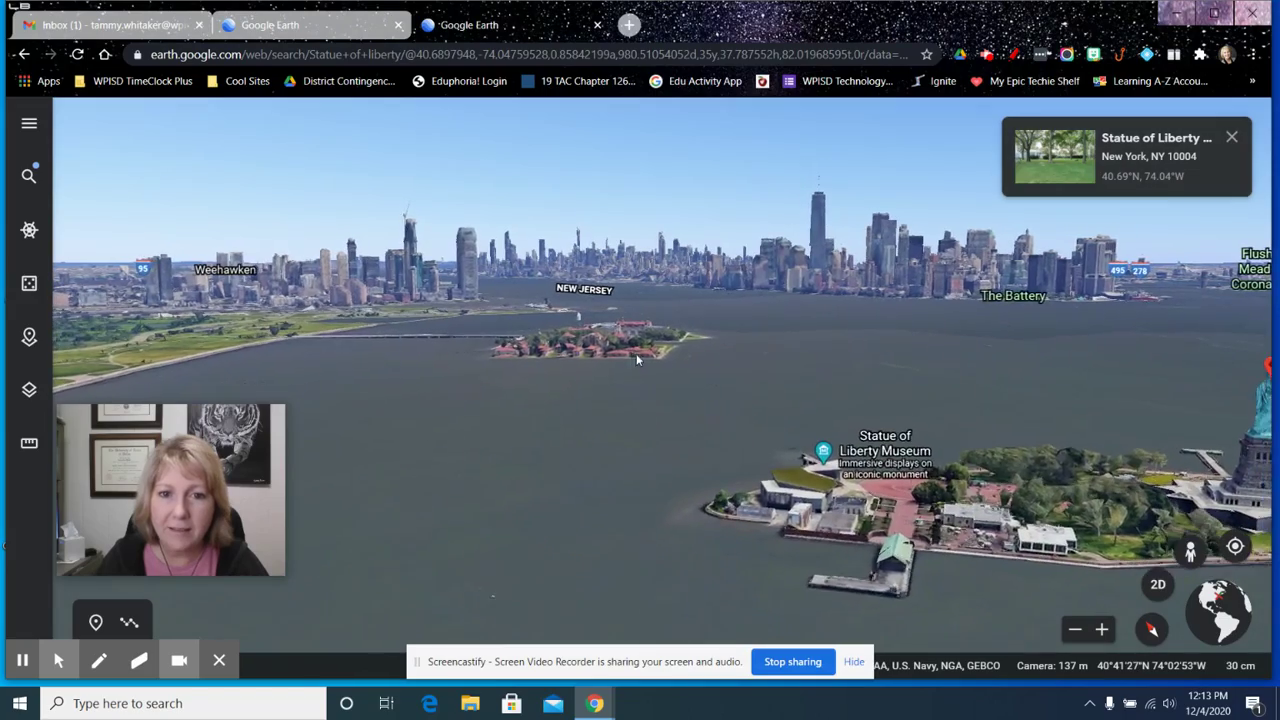
drag(894, 390, 632, 381)
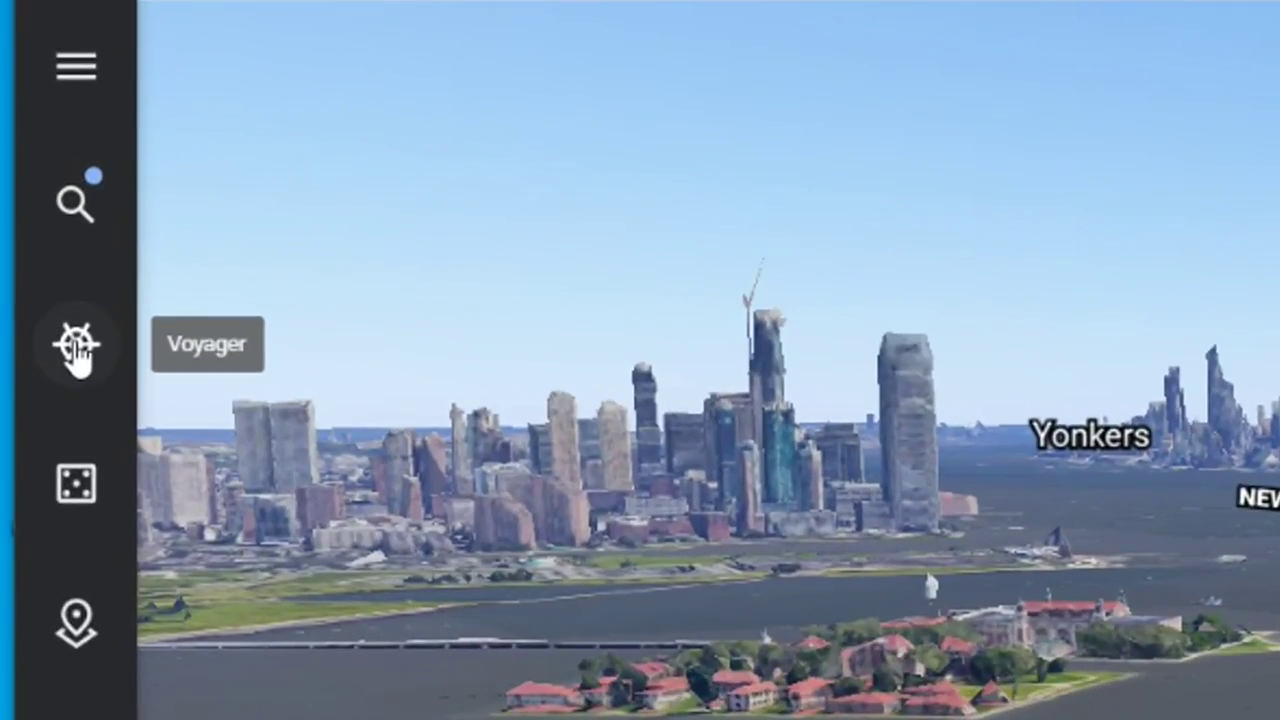
Open Voyager and browse its Nature stories, then scroll through the Games quizzes.
click(77, 350)
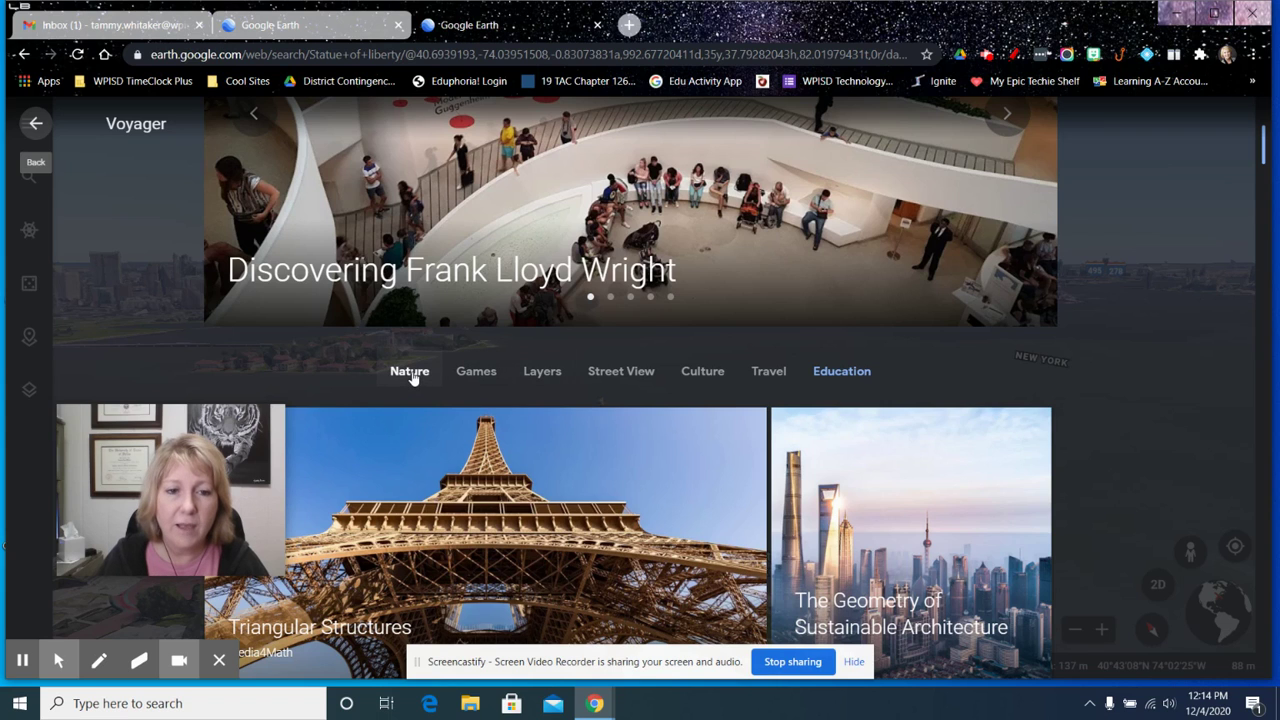
click(410, 372)
click(485, 373)
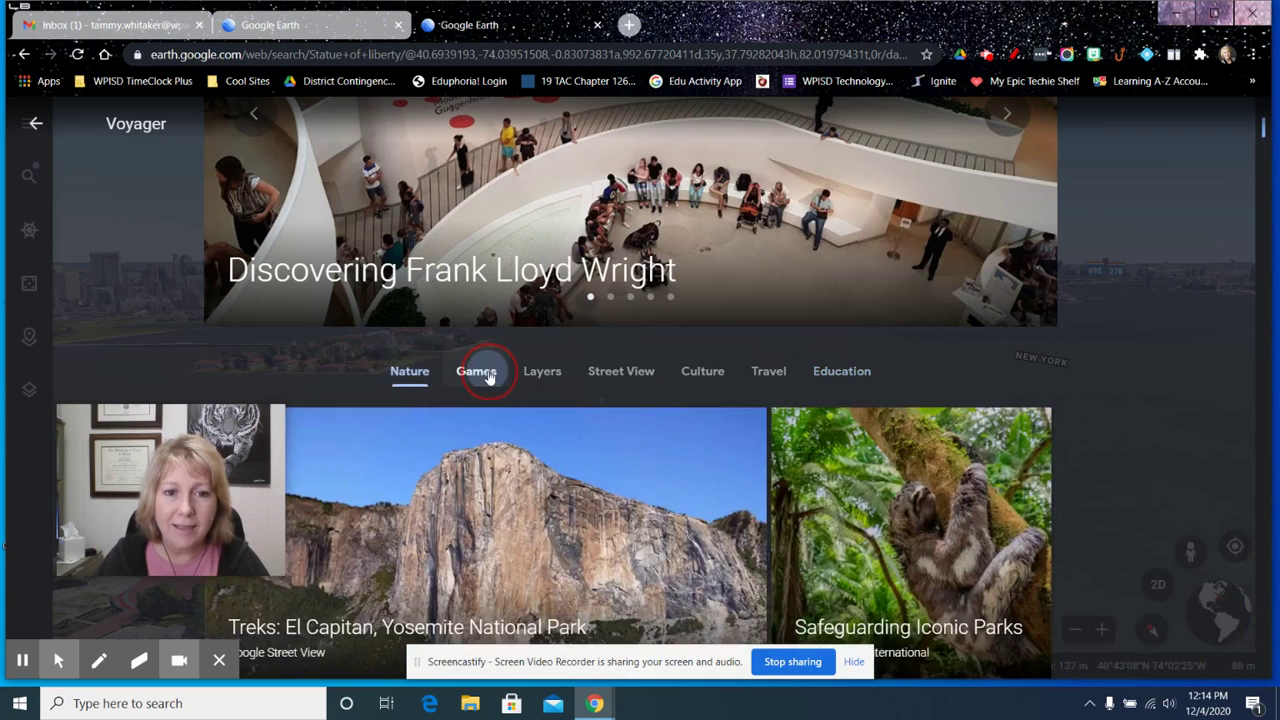
scroll(470, 368, down, 3)
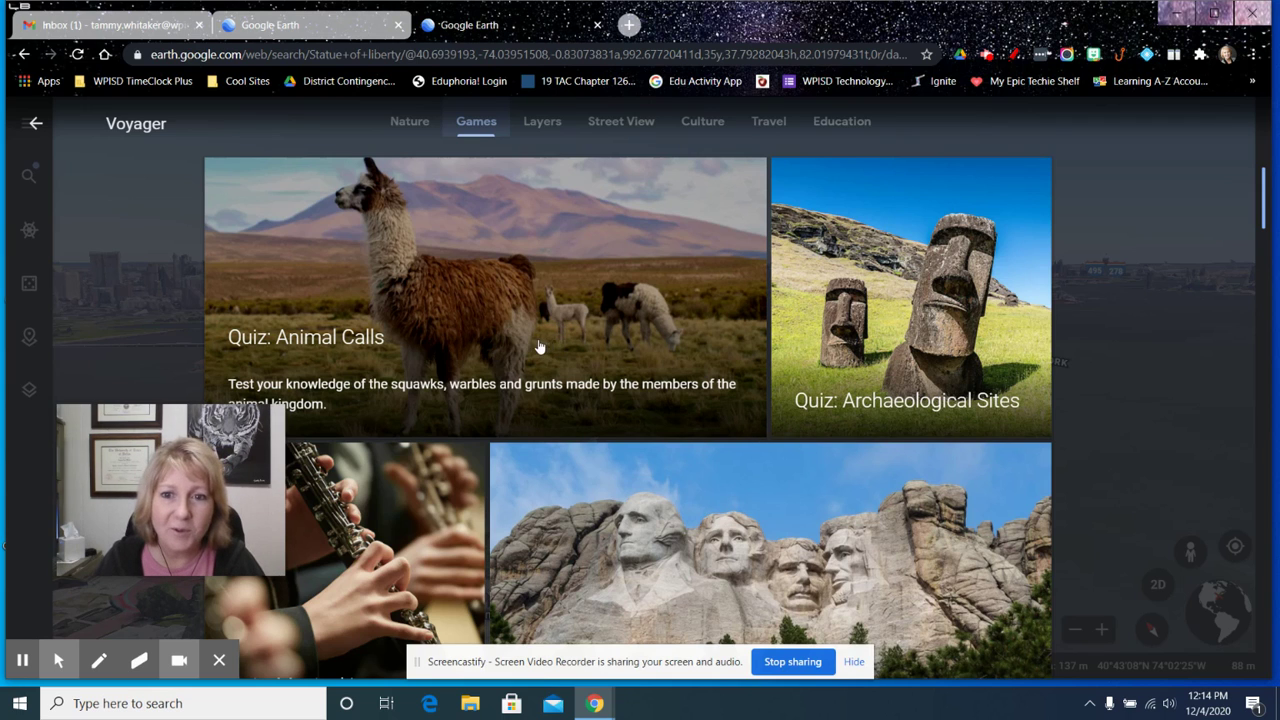
scroll(538, 346, down, 3)
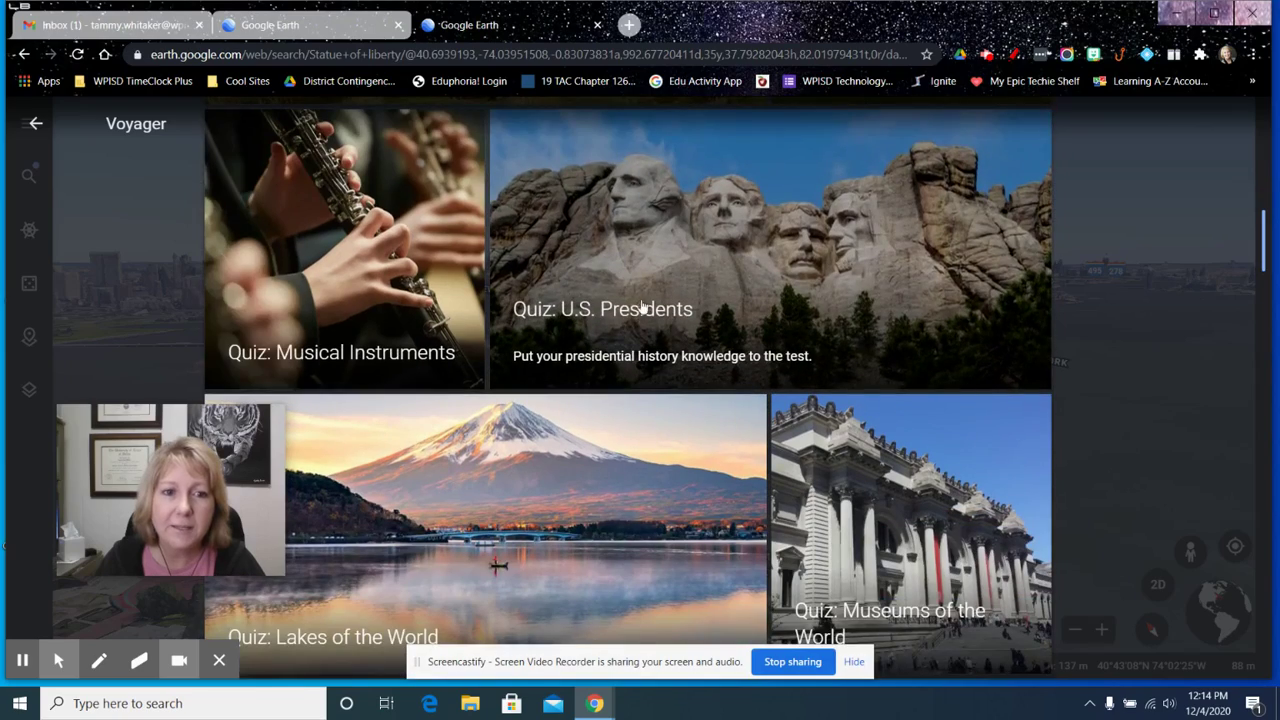
scroll(659, 323, down, 3)
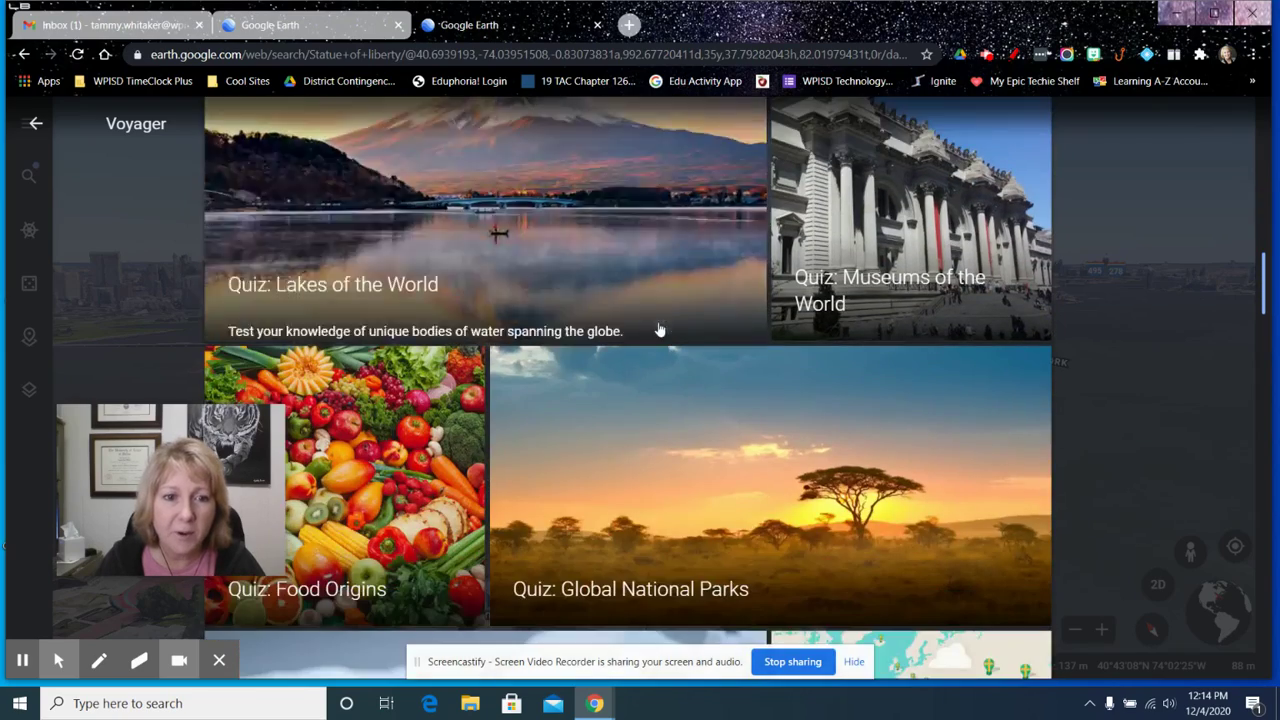
scroll(675, 315, down, 2)
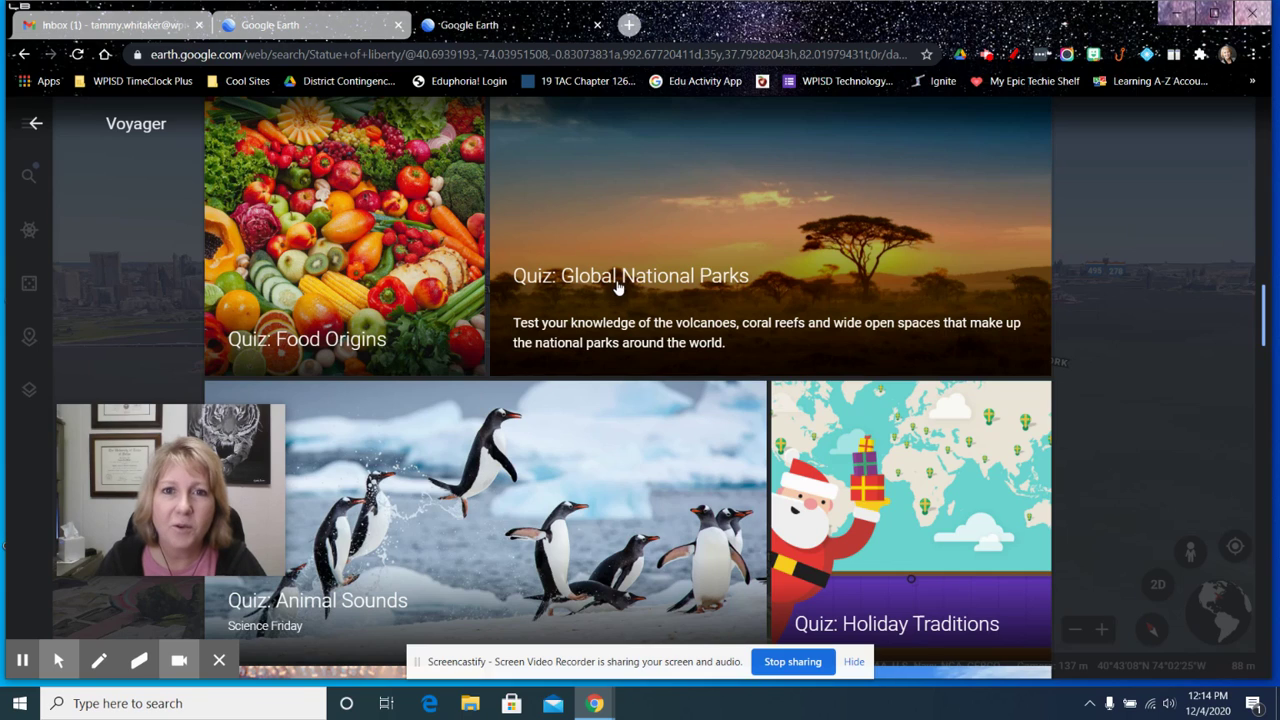
Close Voyager to the 3D map and reopen the Voyager gallery.
click(35, 123)
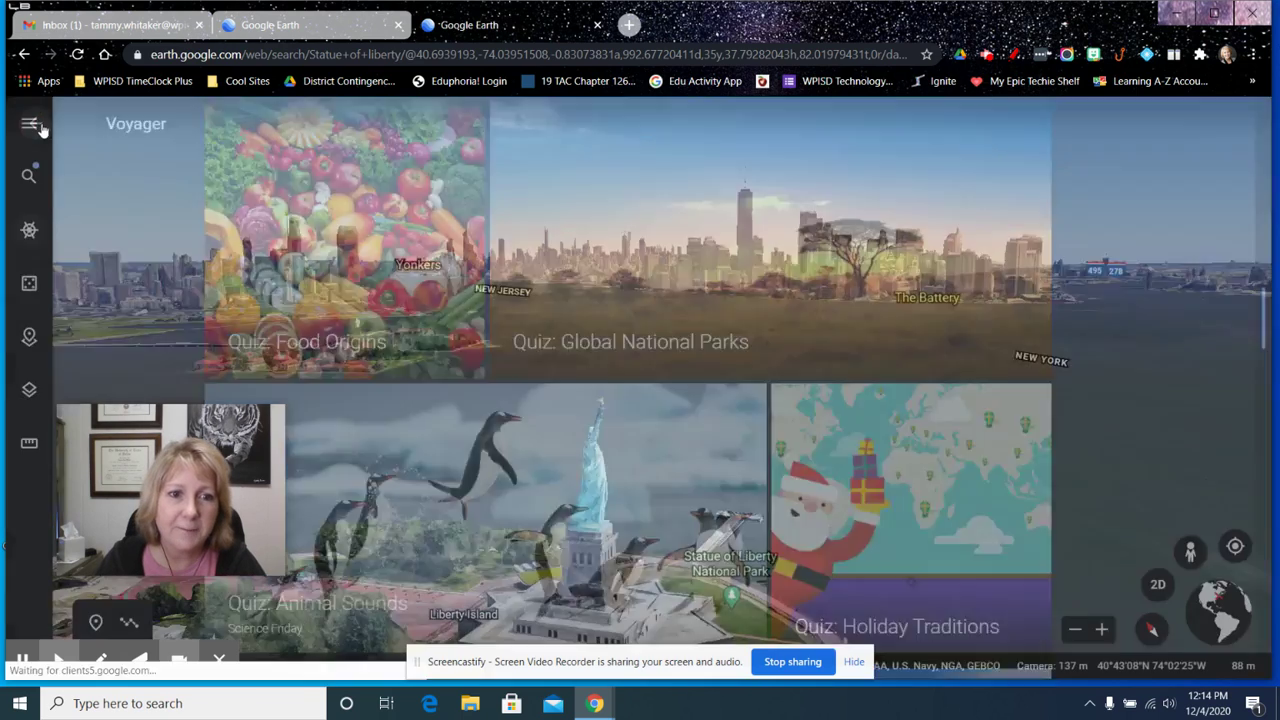
click(30, 230)
scroll(845, 340, down, 5)
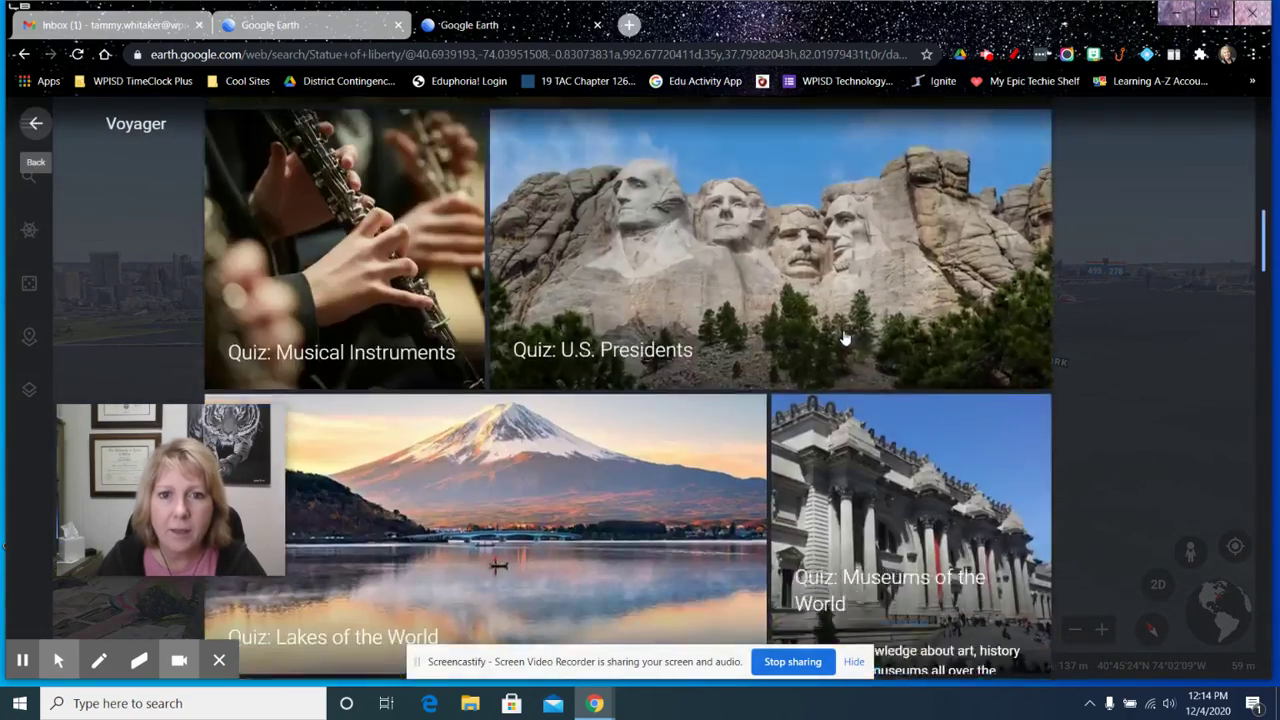
scroll(845, 340, up, 10)
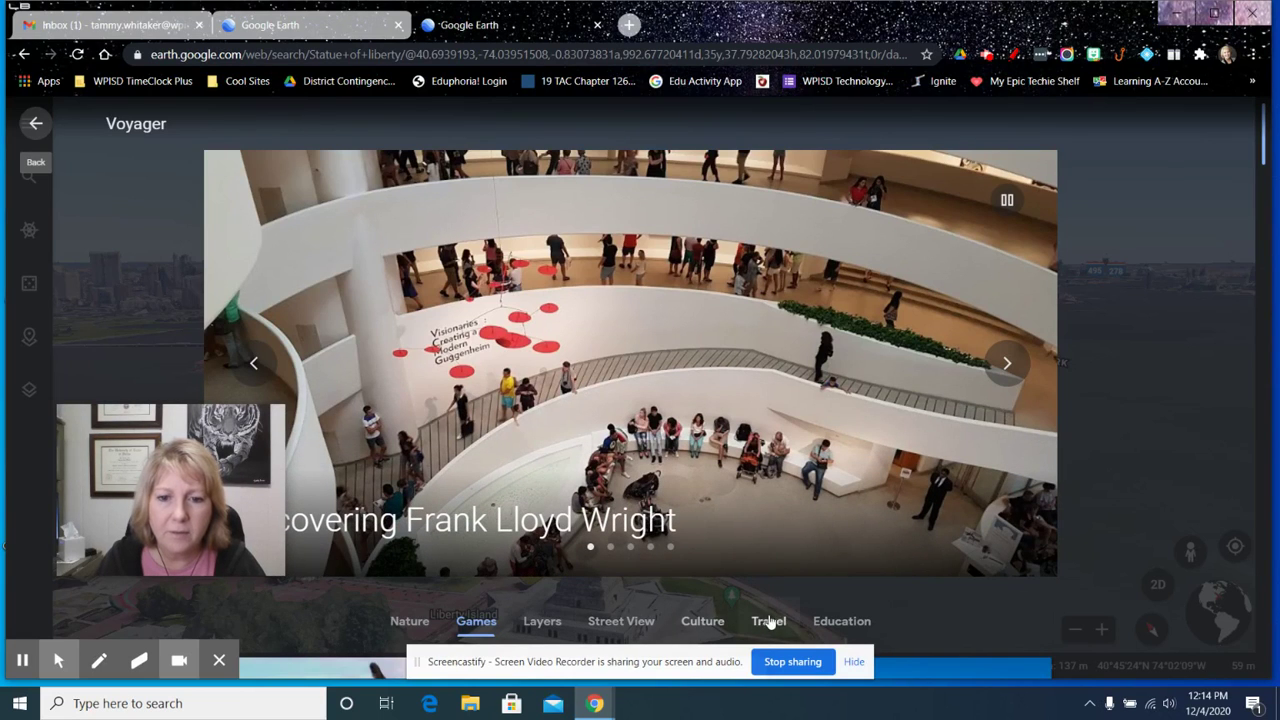
Scroll through Voyager's Education stories, then close Voyager back to the Statue of Liberty view.
click(840, 621)
scroll(888, 510, down, 3)
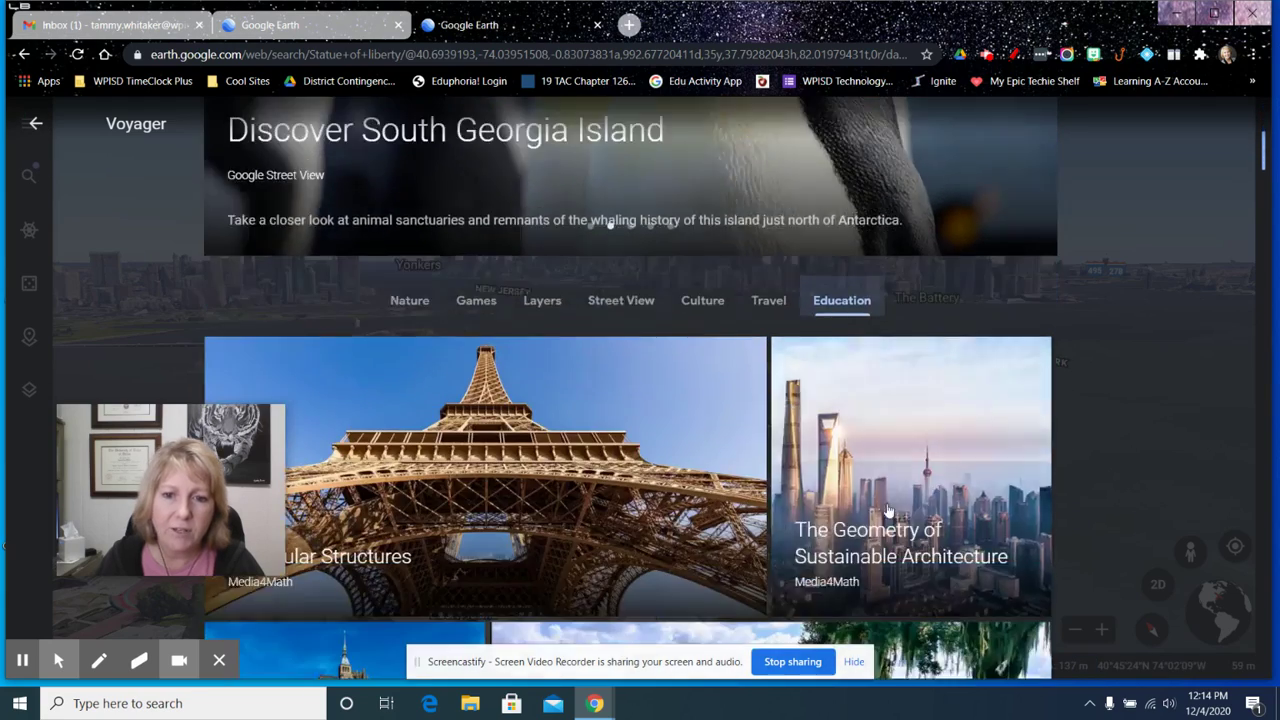
scroll(888, 510, down, 3)
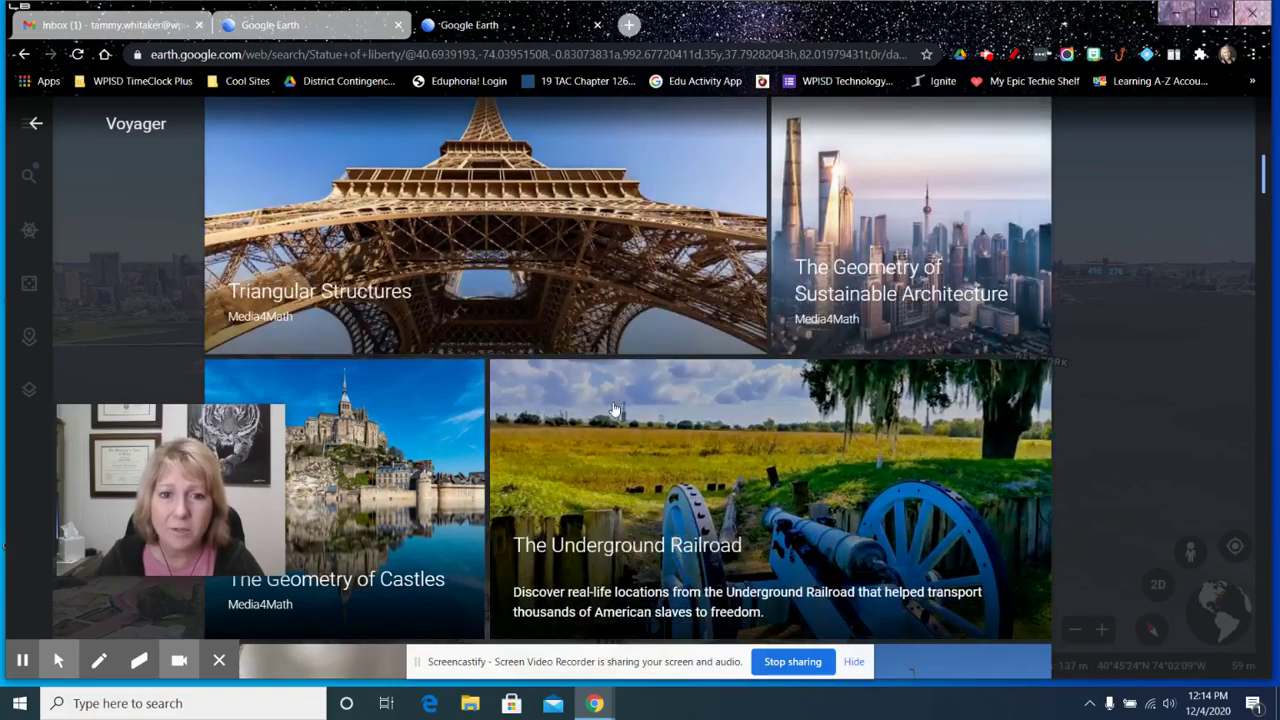
scroll(615, 409, down, 5)
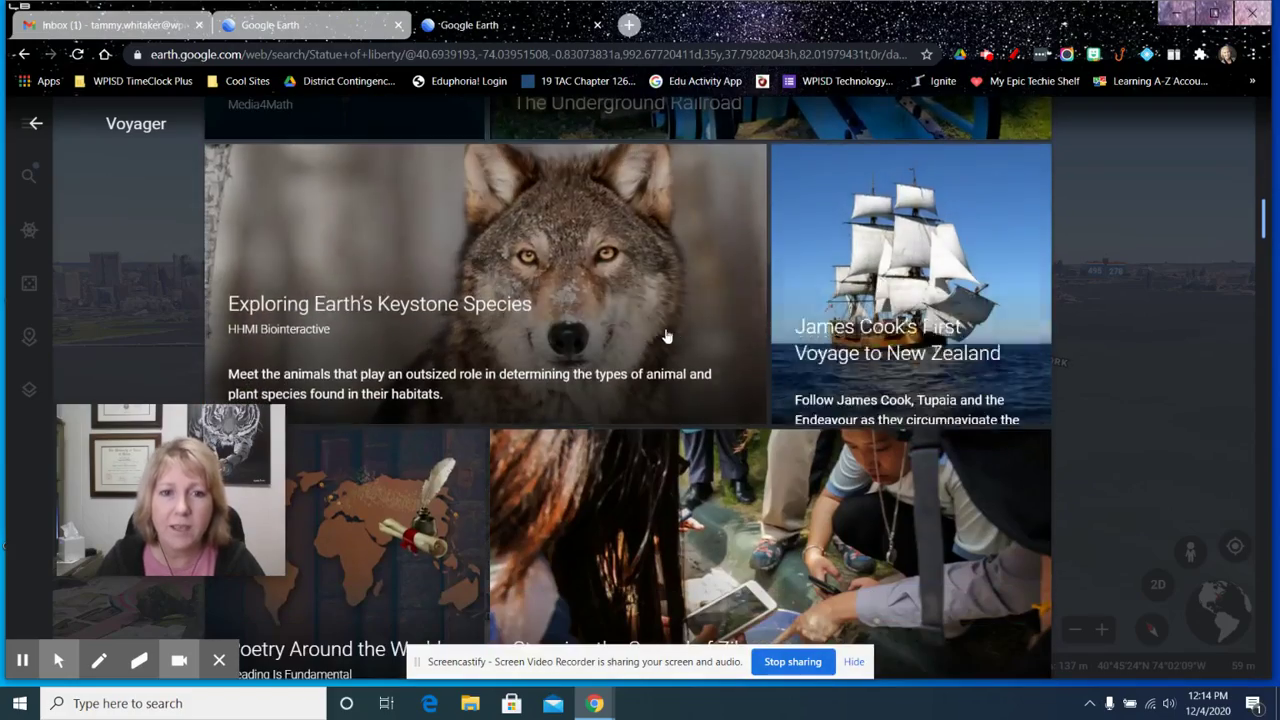
scroll(615, 380, down, 3)
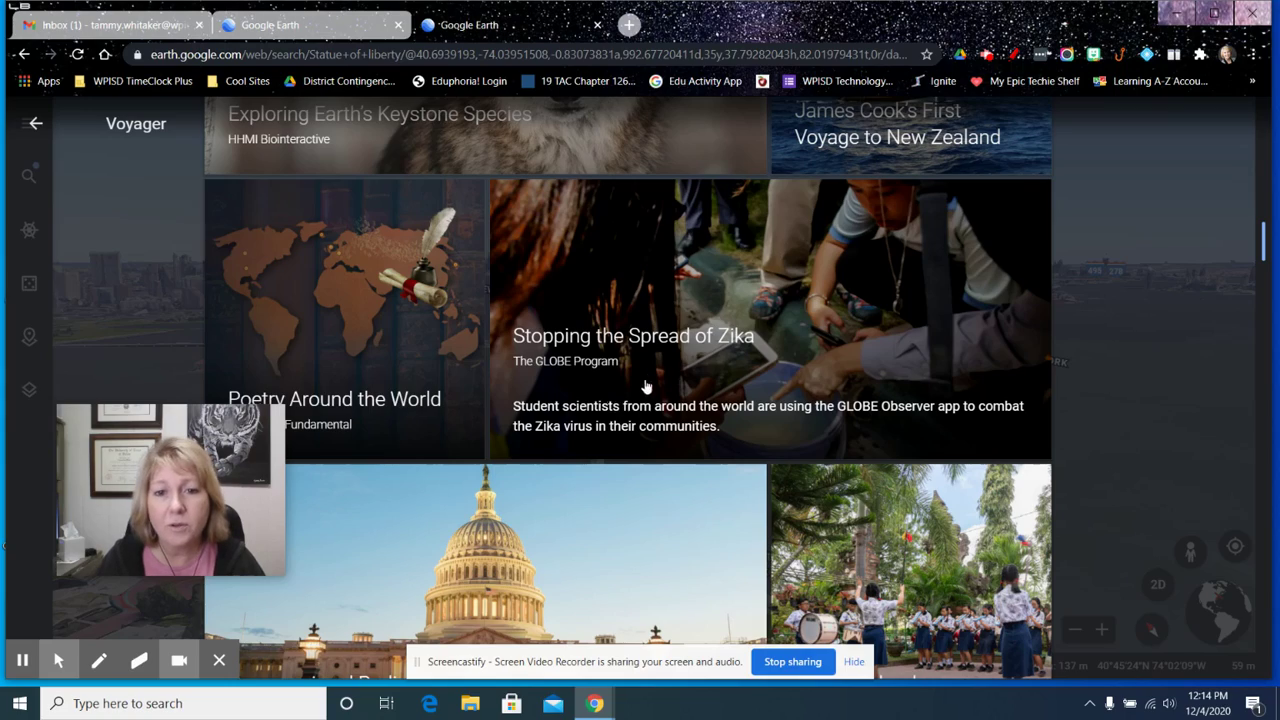
scroll(684, 342, down, 4)
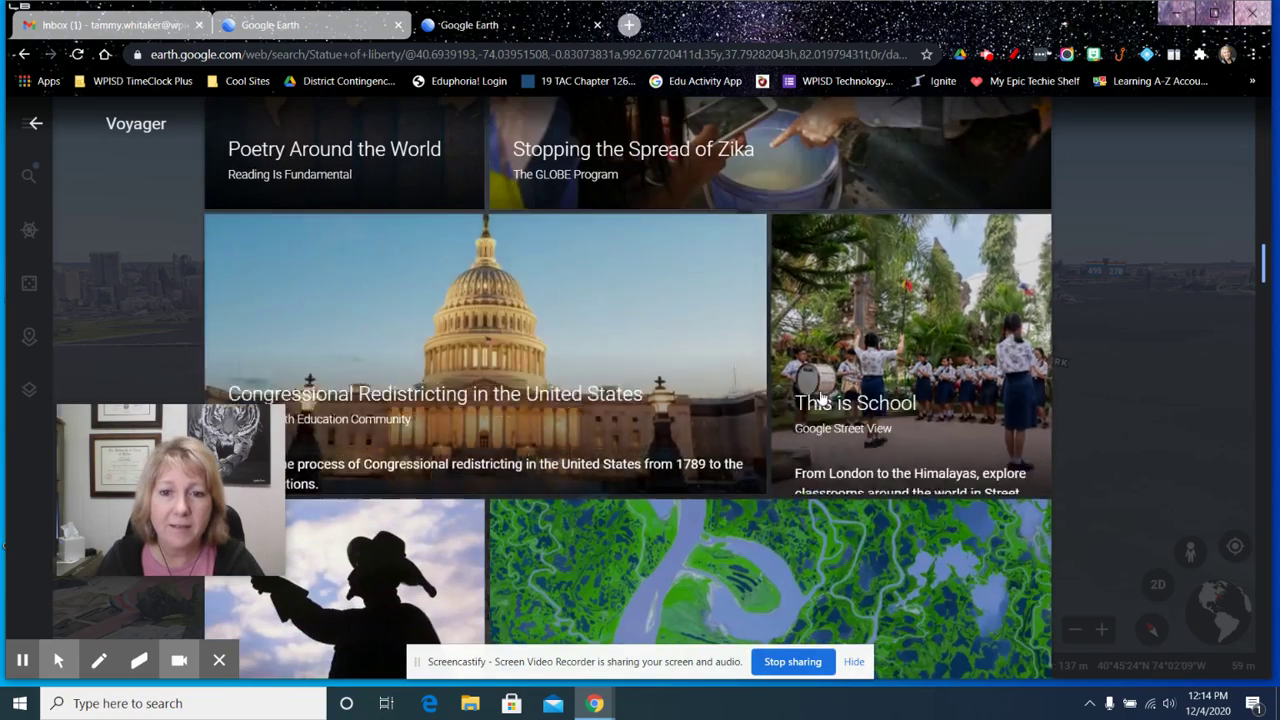
scroll(750, 424, down, 5)
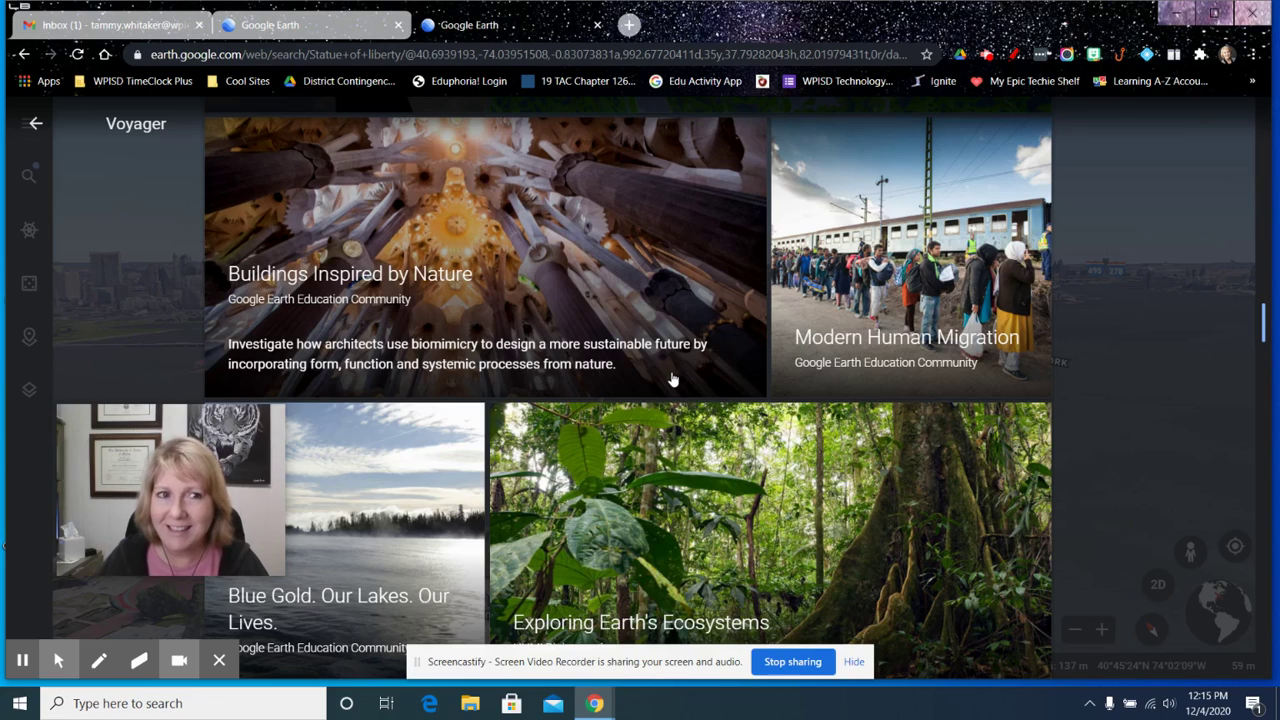
click(37, 125)
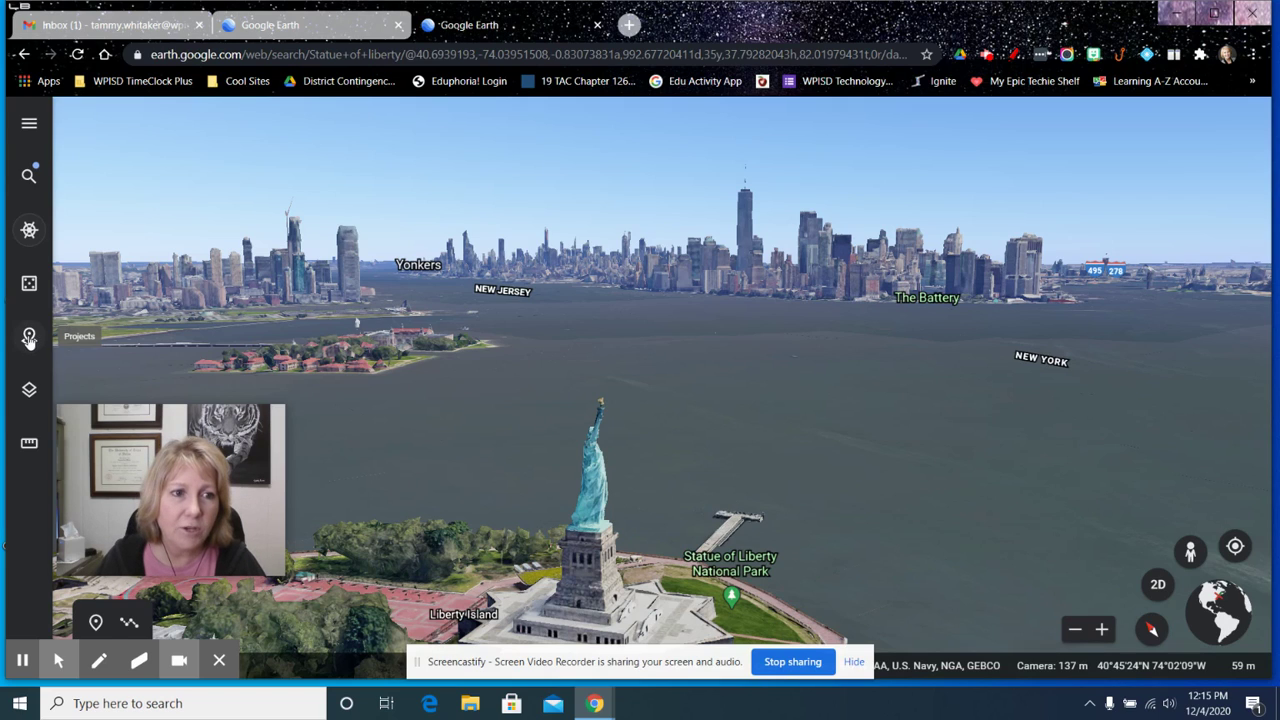
Open the Projects panel and check its options for opening an existing project.
click(29, 123)
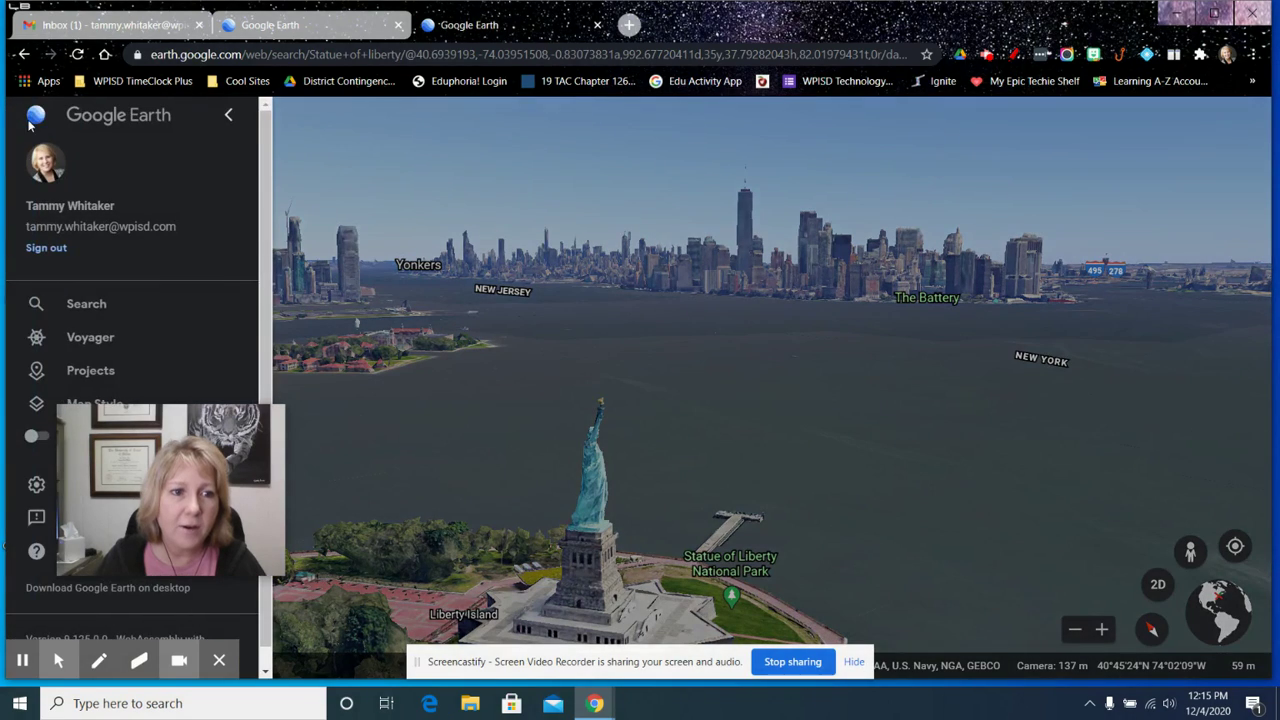
click(231, 117)
click(29, 338)
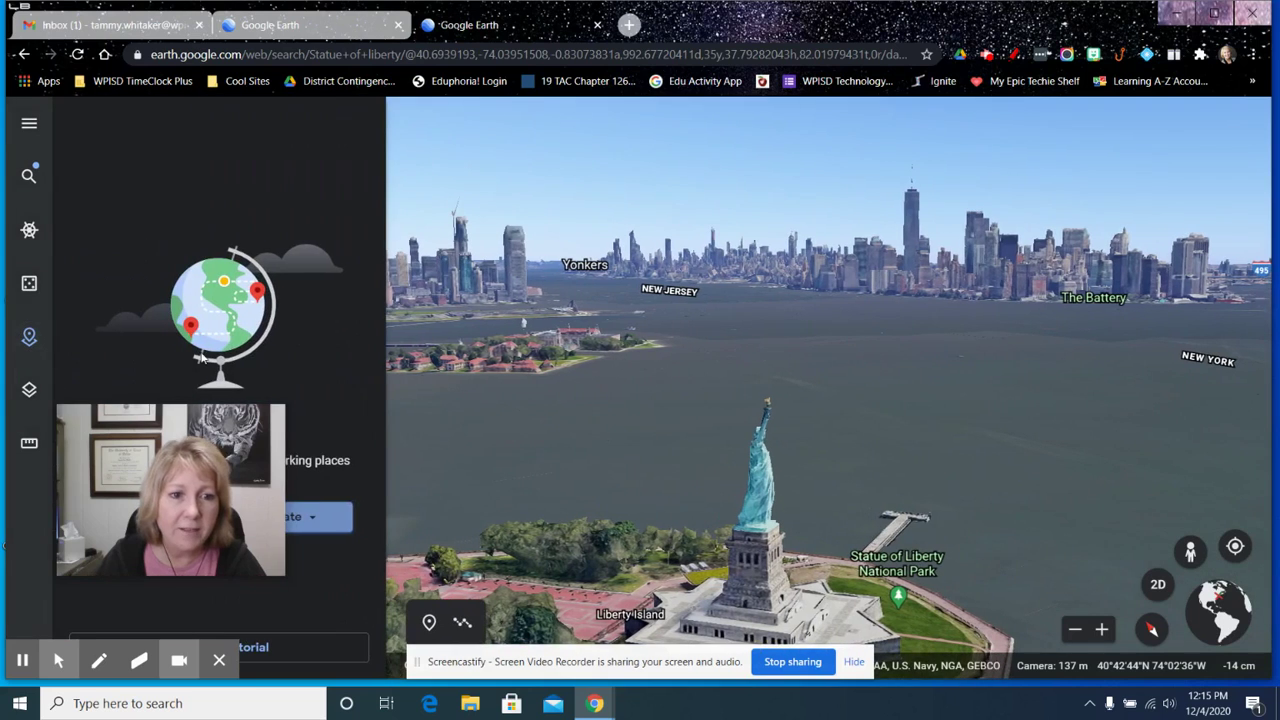
drag(268, 443, 1010, 378)
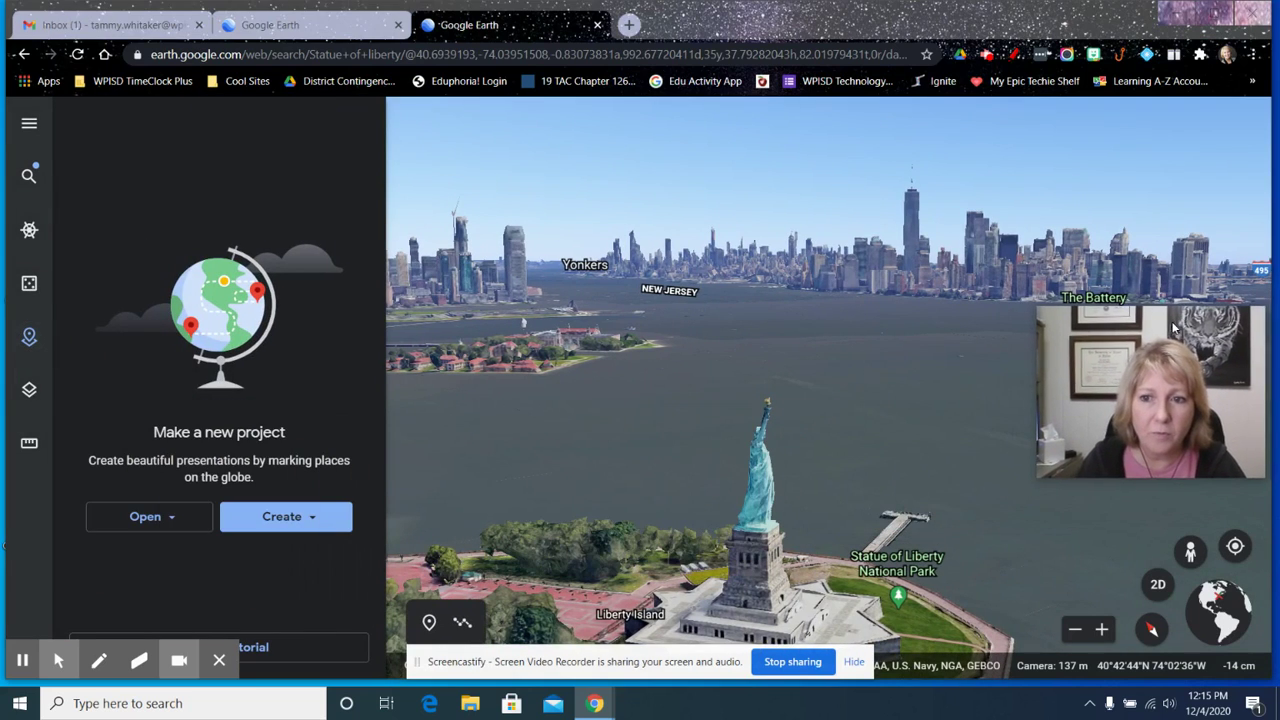
click(174, 524)
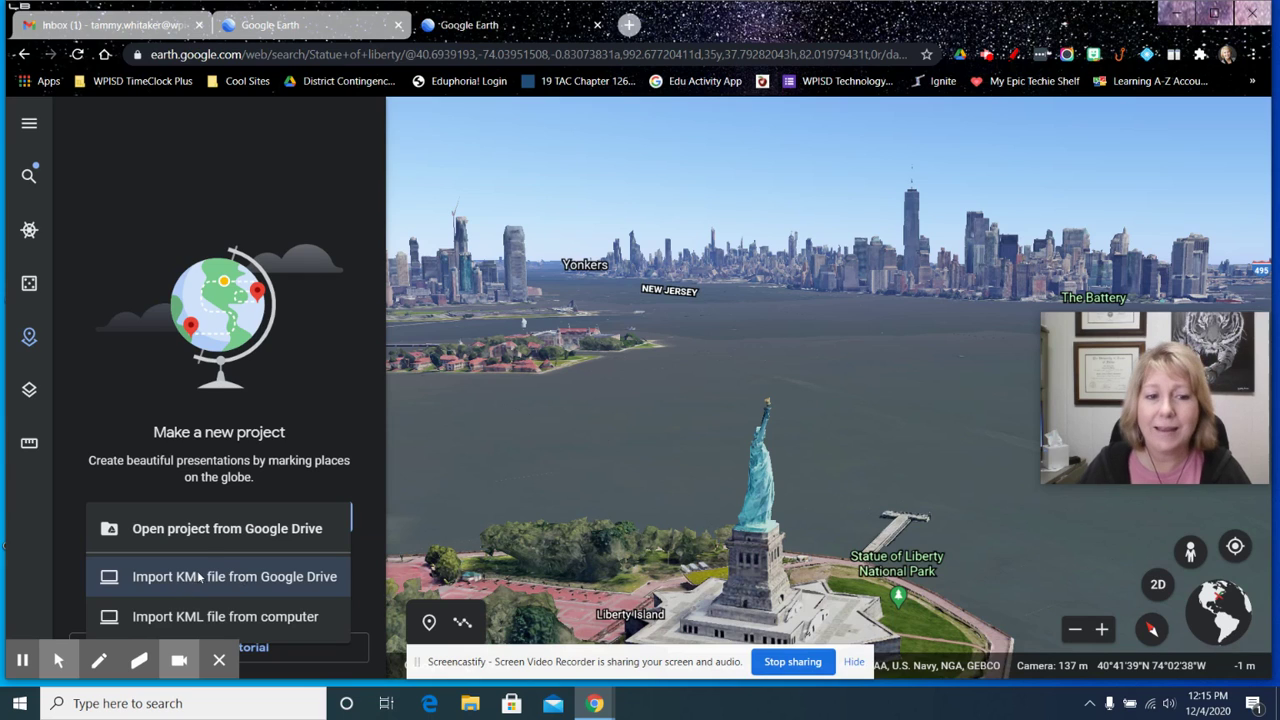
click(328, 462)
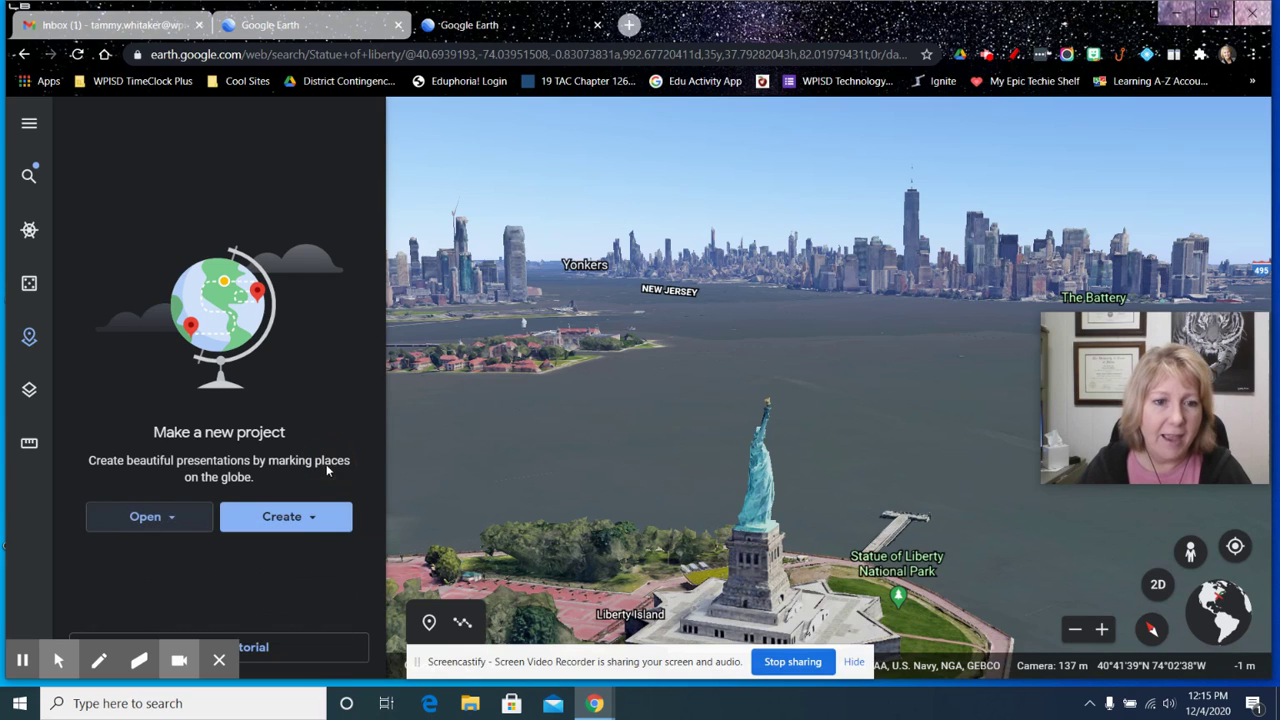
Create a Google Drive project titled 'New Project Today' with description 'Overall Description'.
click(287, 516)
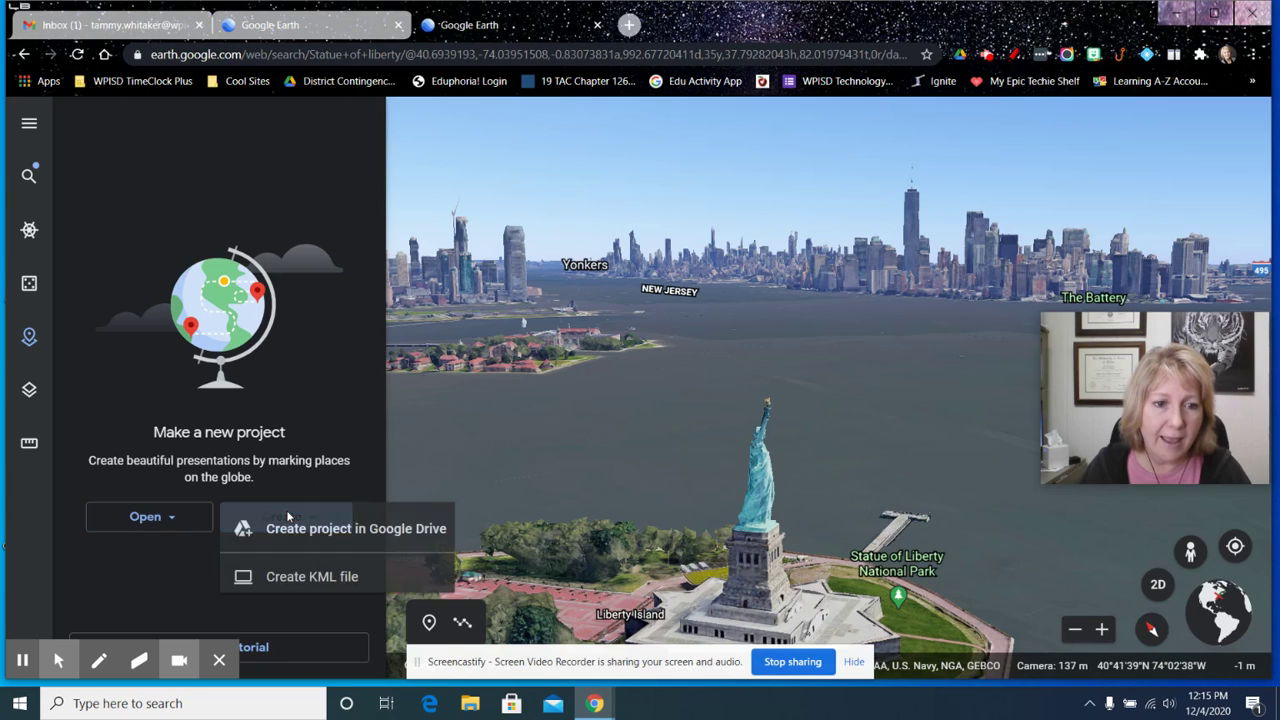
click(354, 532)
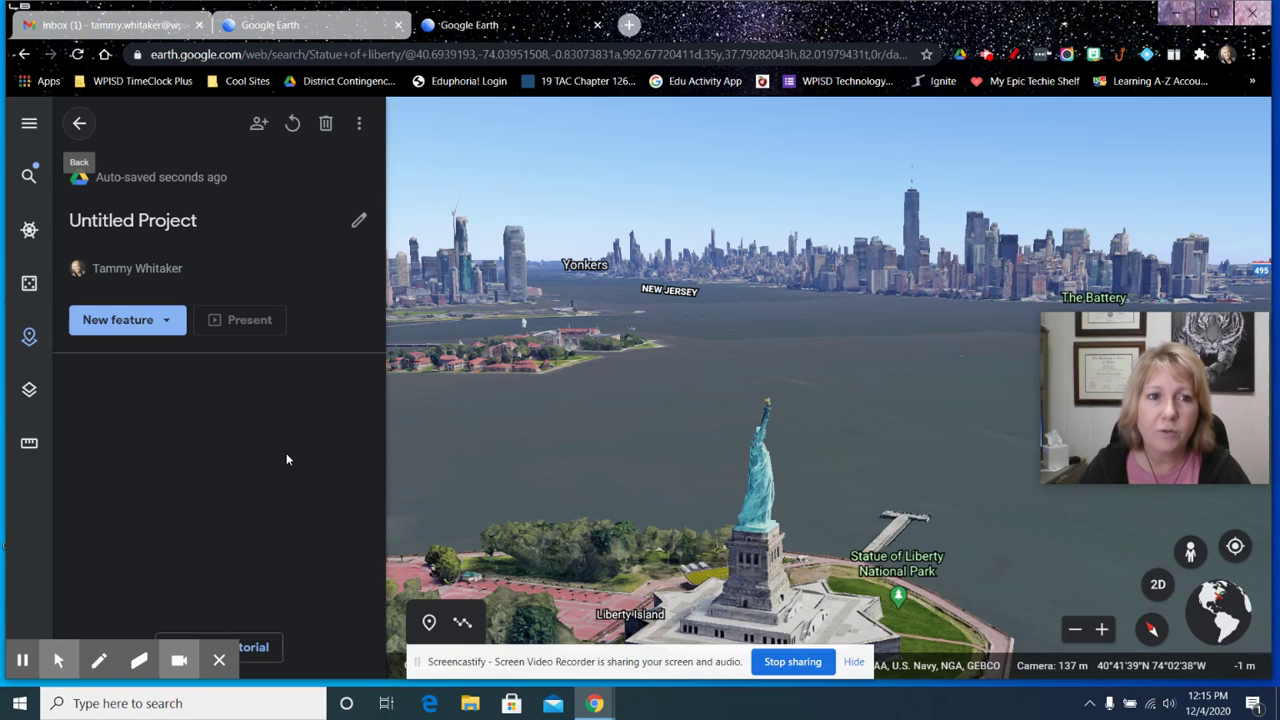
click(185, 222)
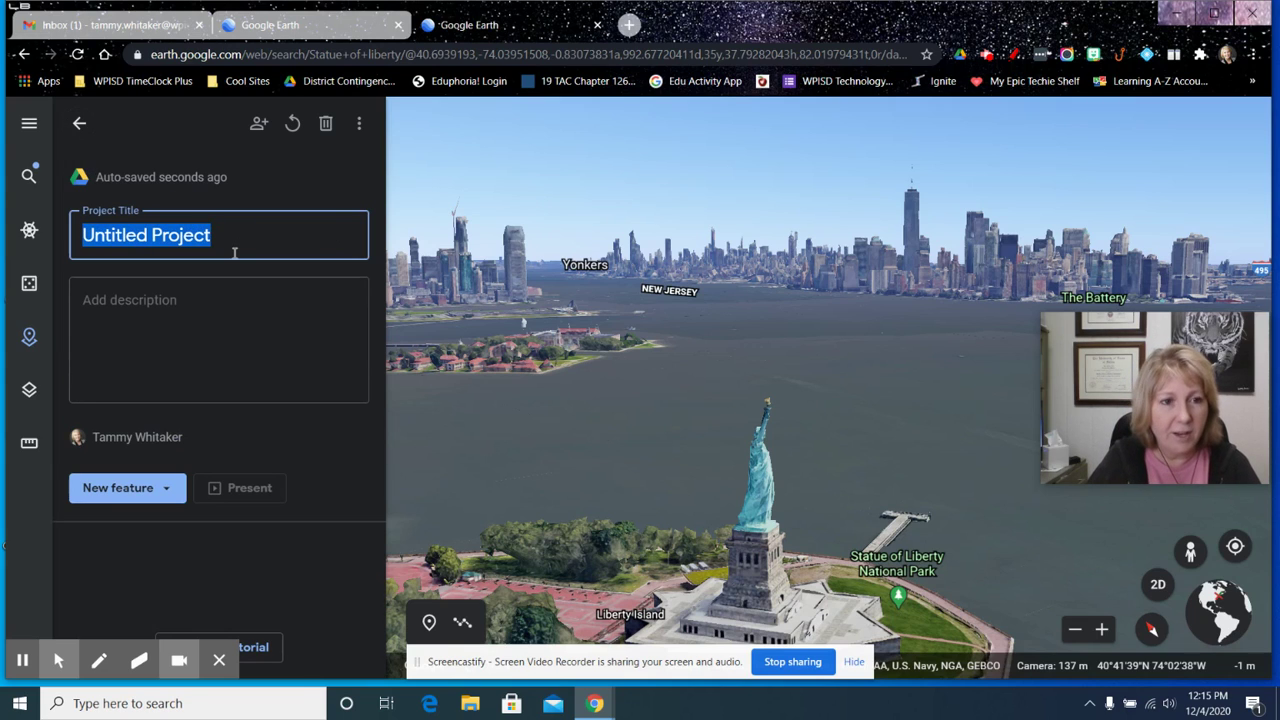
text(New Project)
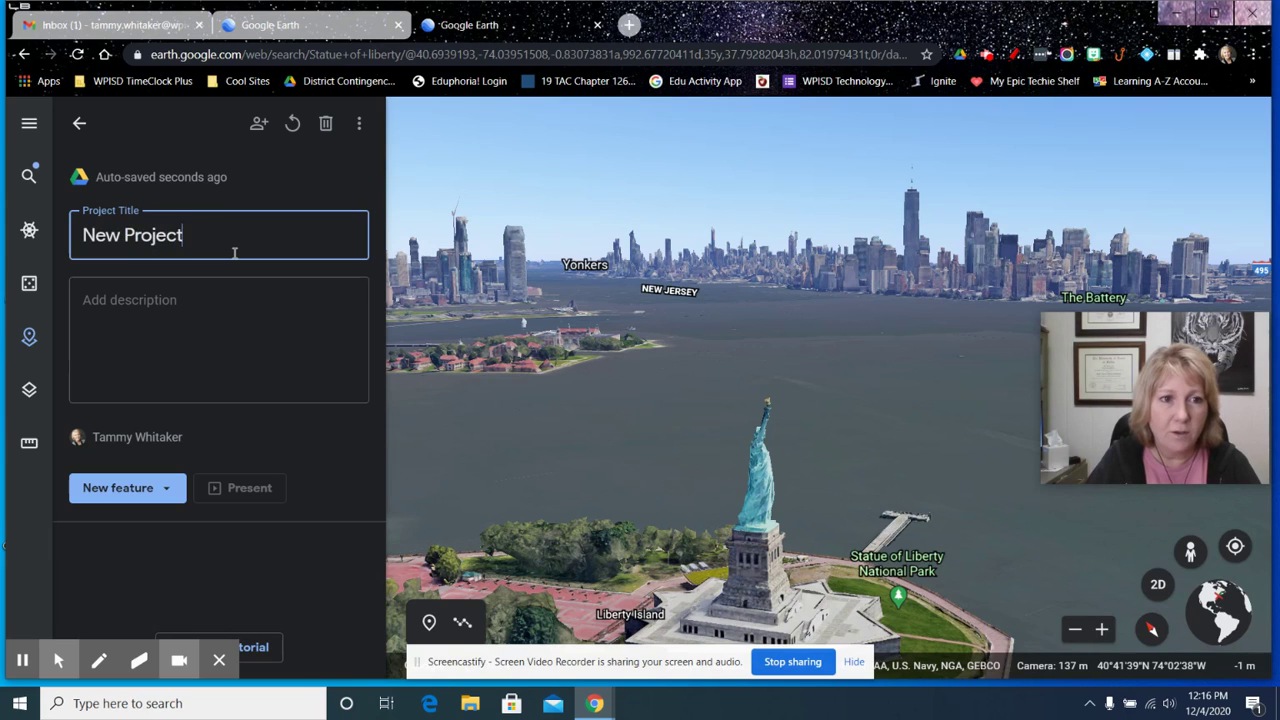
text( Today)
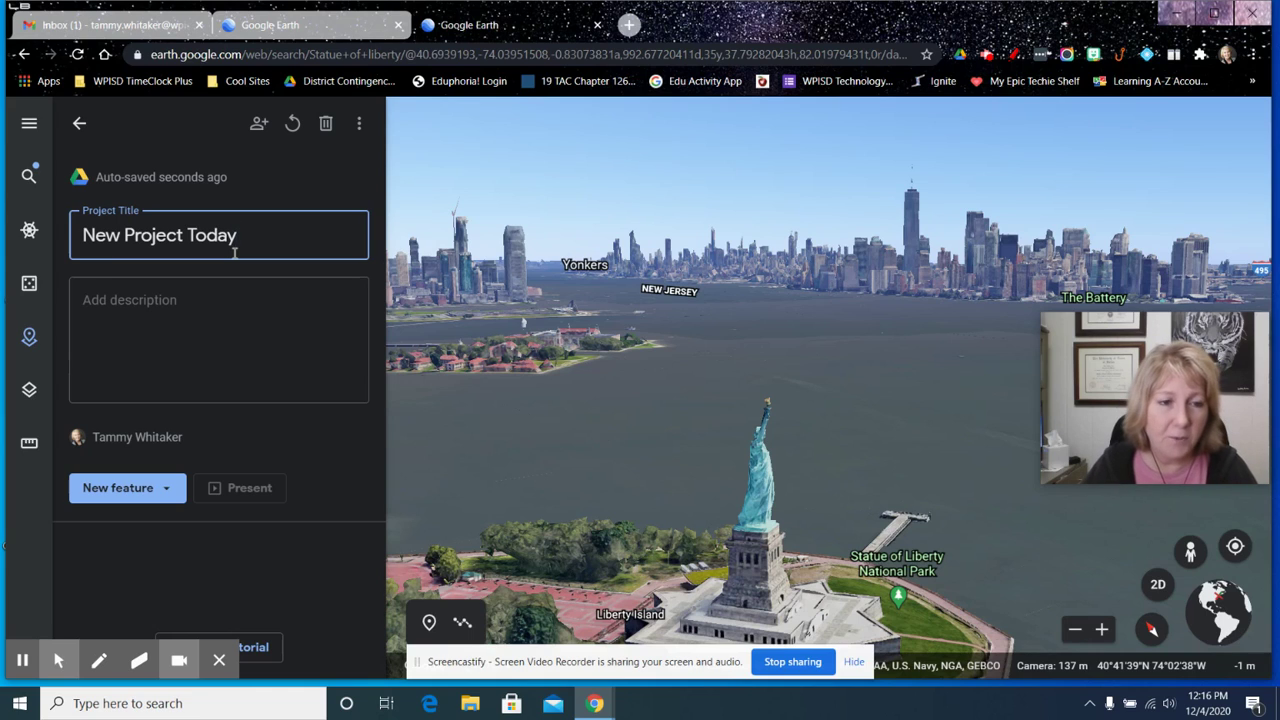
click(120, 325)
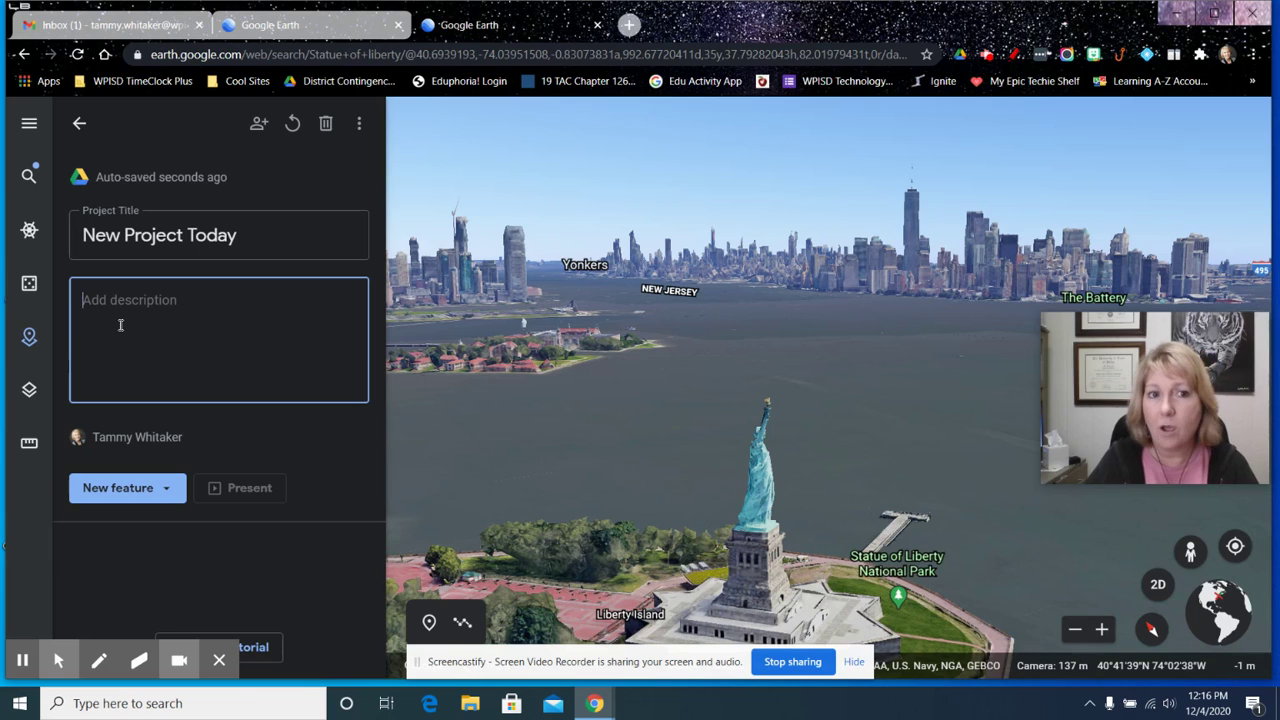
text(Overall)
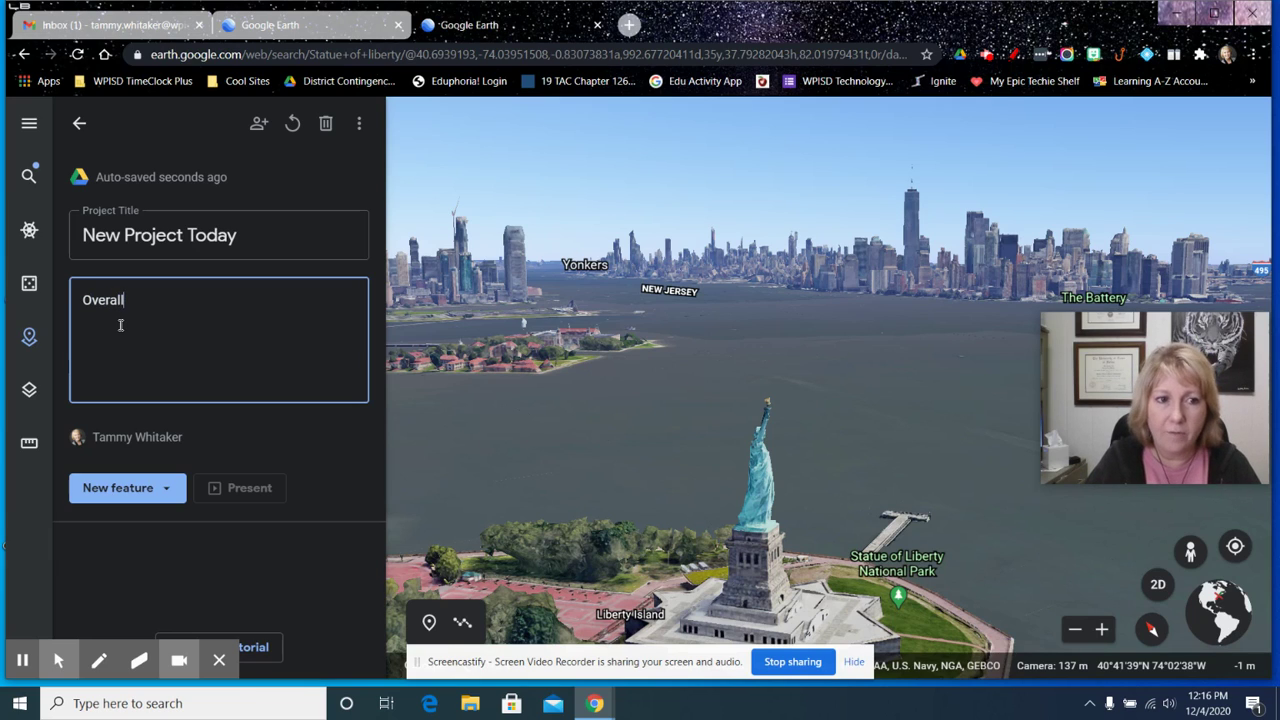
text( Description)
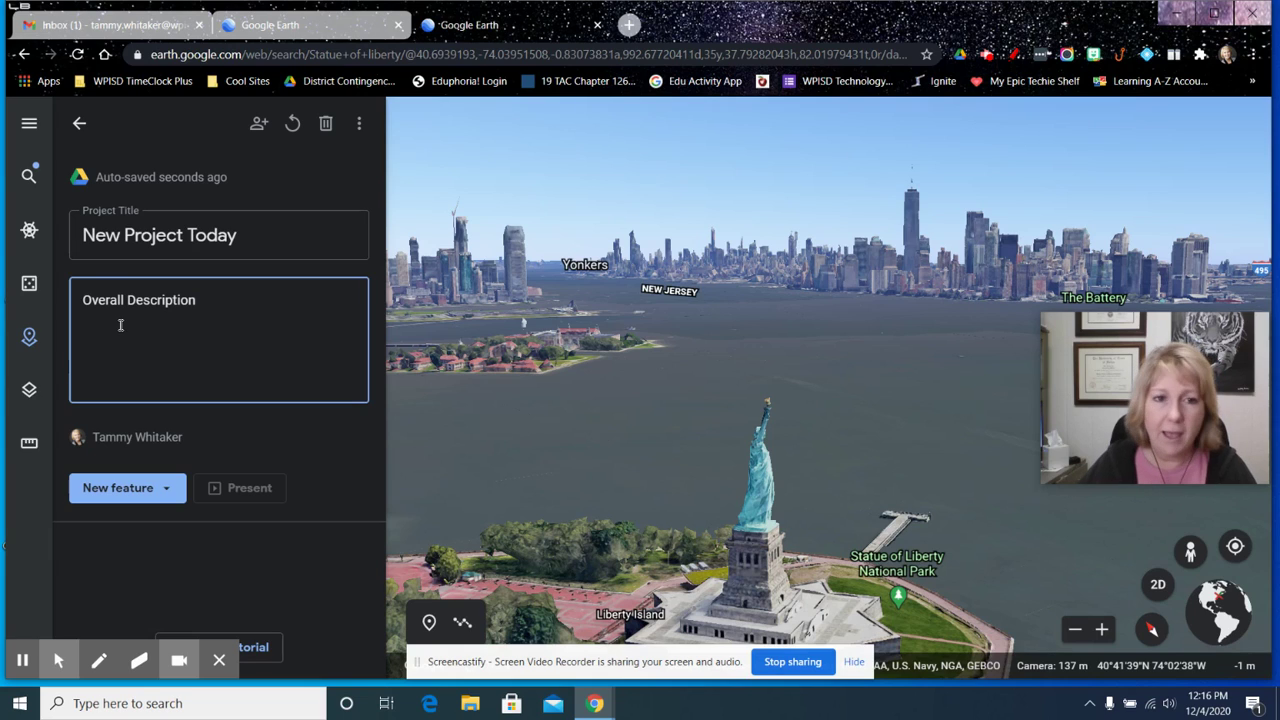
Add a place to the project by searching for 'Old faithful'.
click(161, 494)
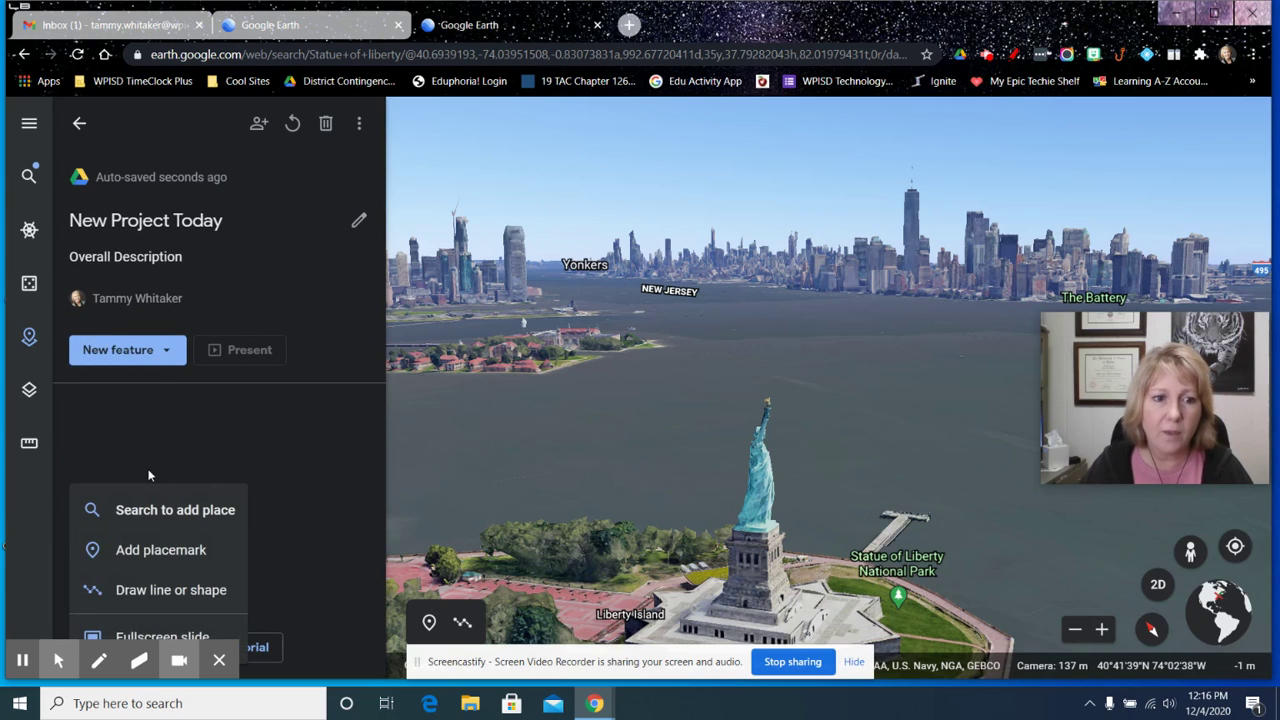
click(155, 511)
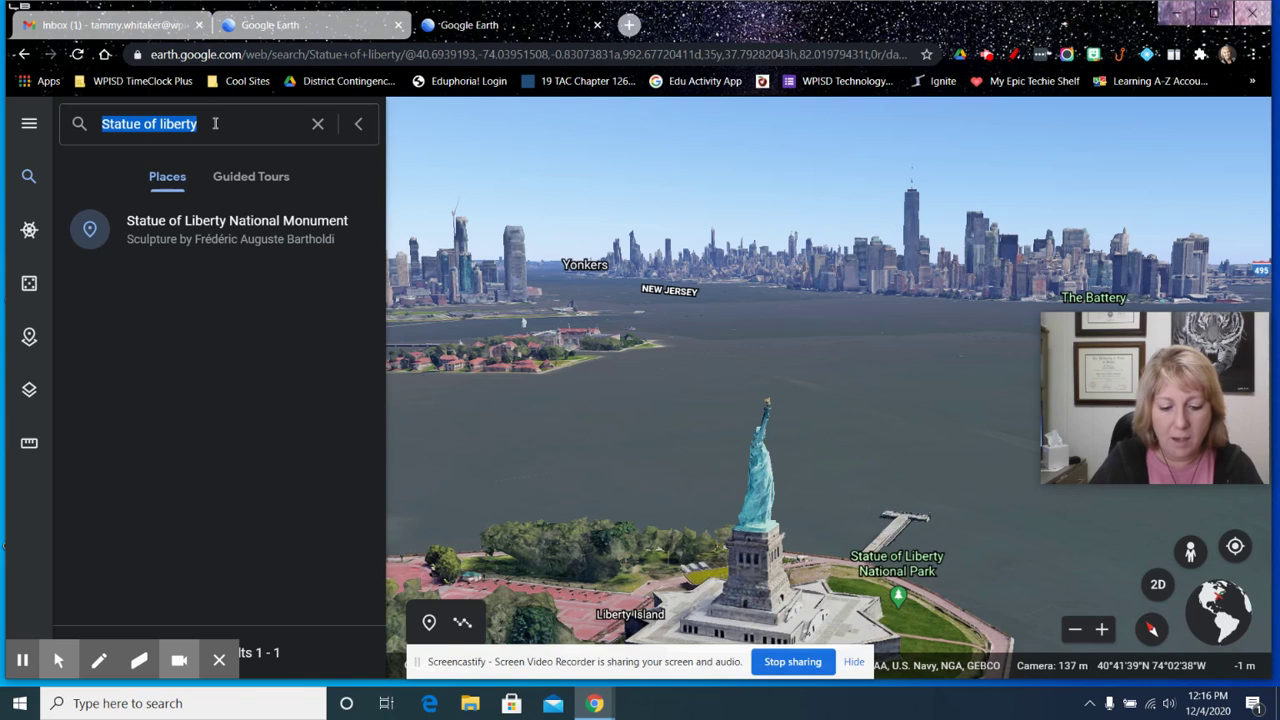
text(O)
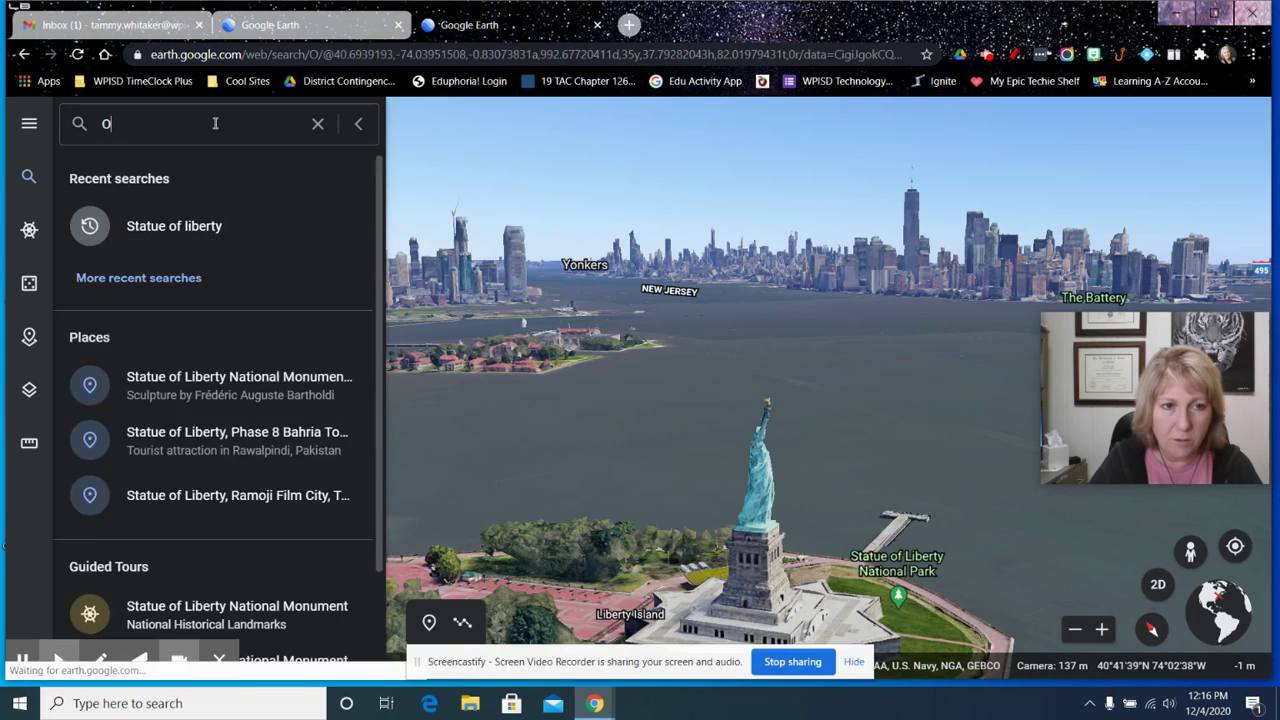
text(ld faithful)
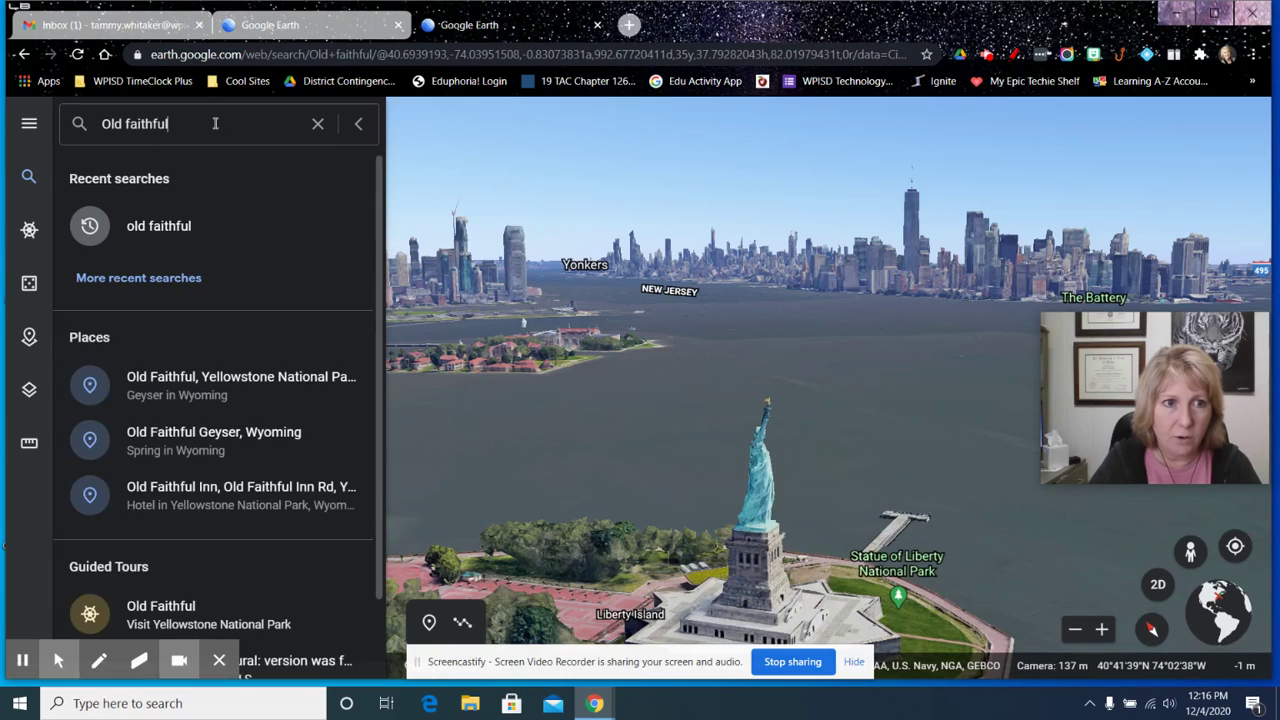
key(Return)
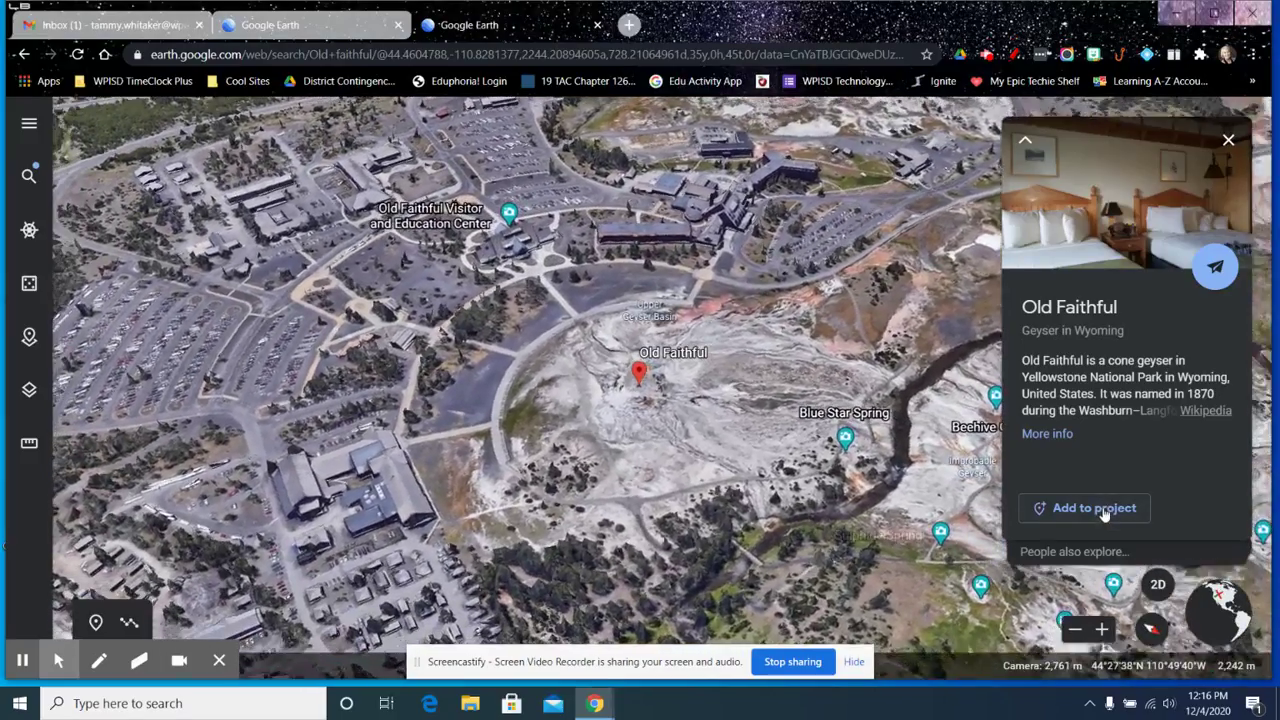
Add Old Faithful to New Project Today, save it, and open its placemark editor.
click(1100, 508)
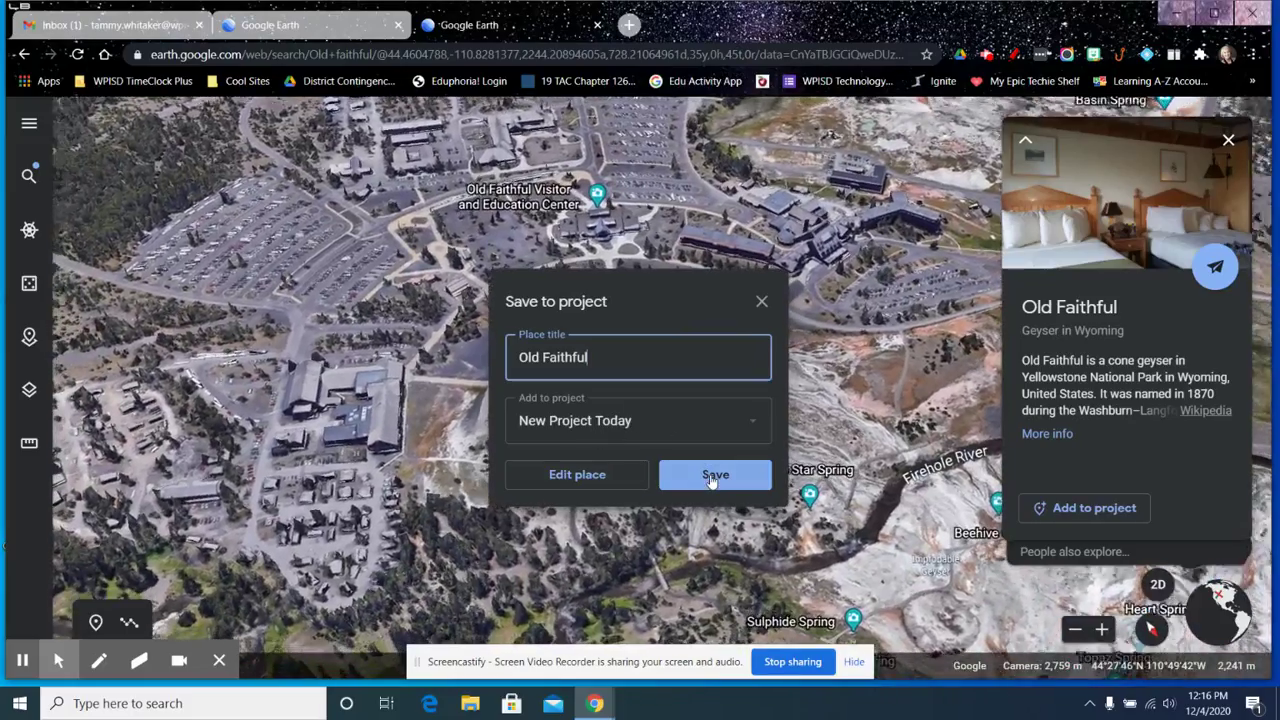
click(714, 477)
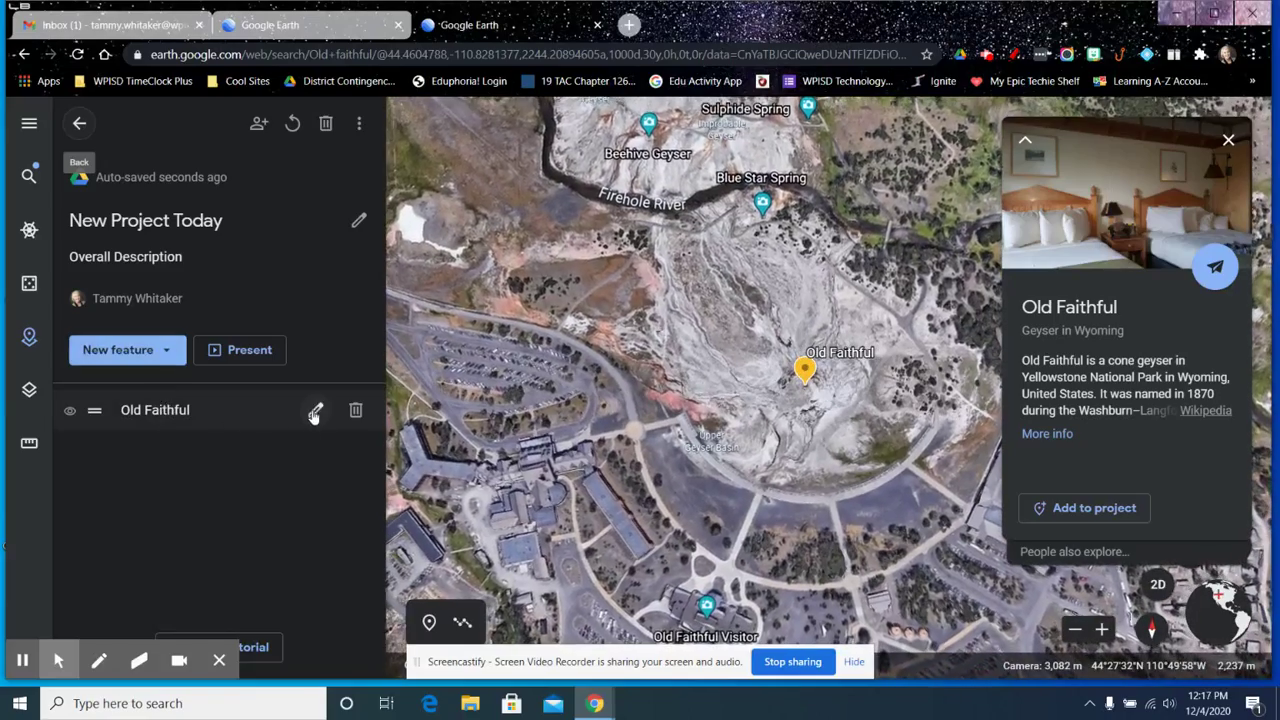
click(312, 413)
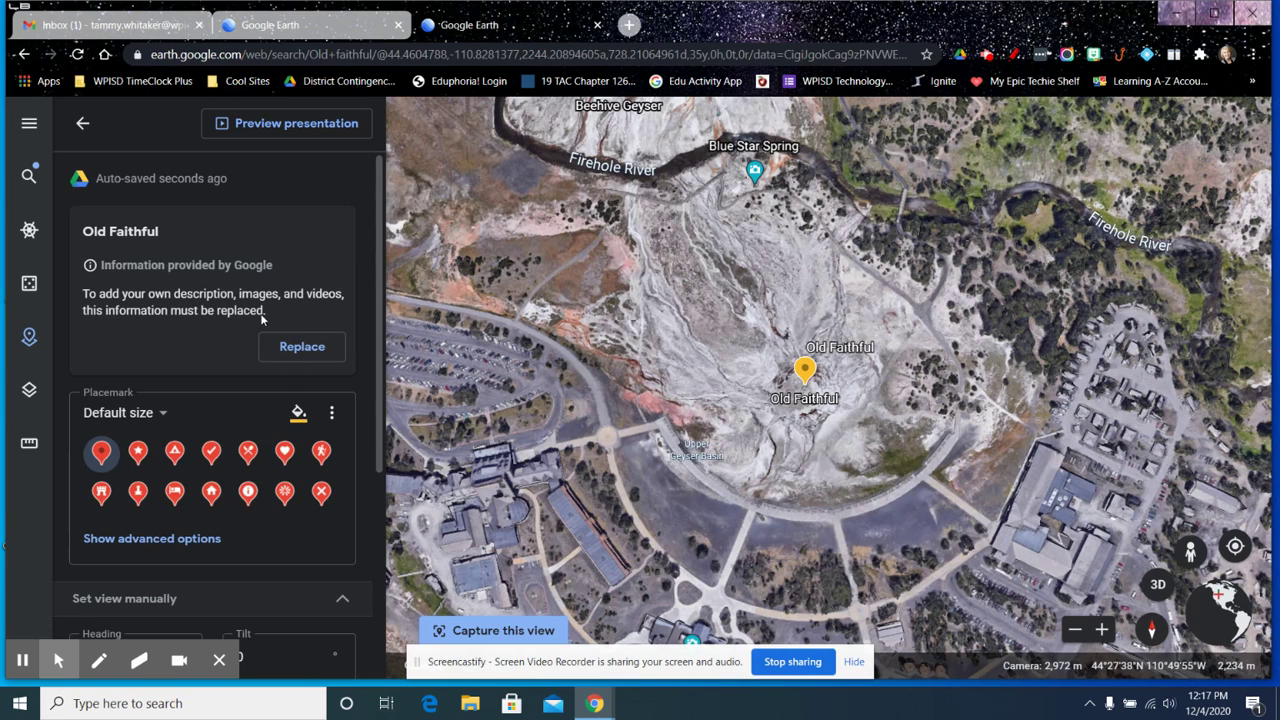
Return via the projects list to New Project Today and reopen the Old Faithful editor.
click(82, 123)
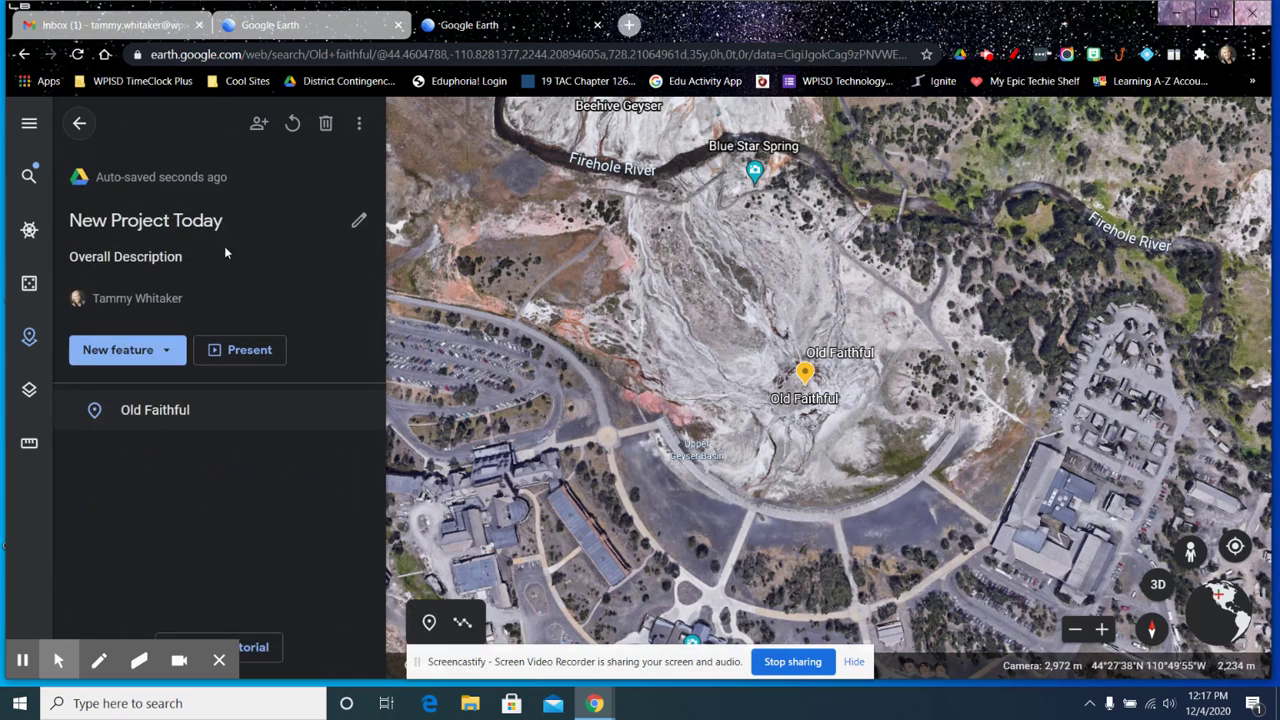
click(79, 123)
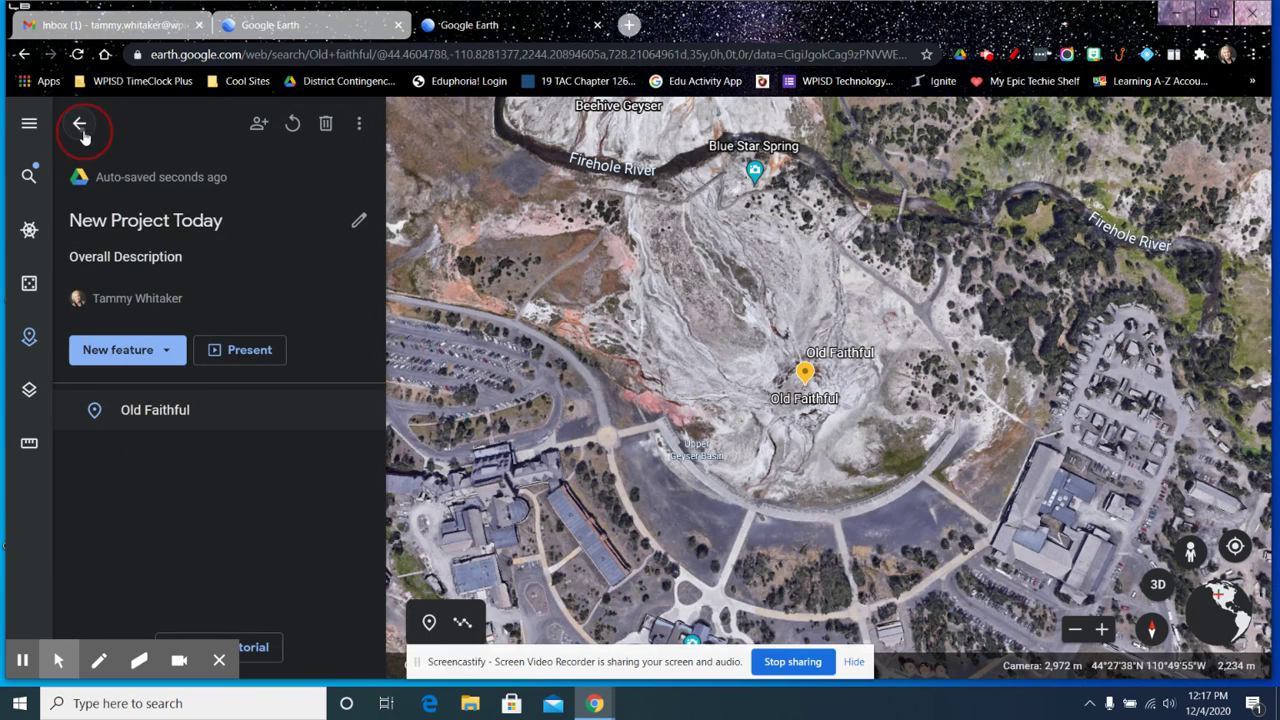
click(800, 370)
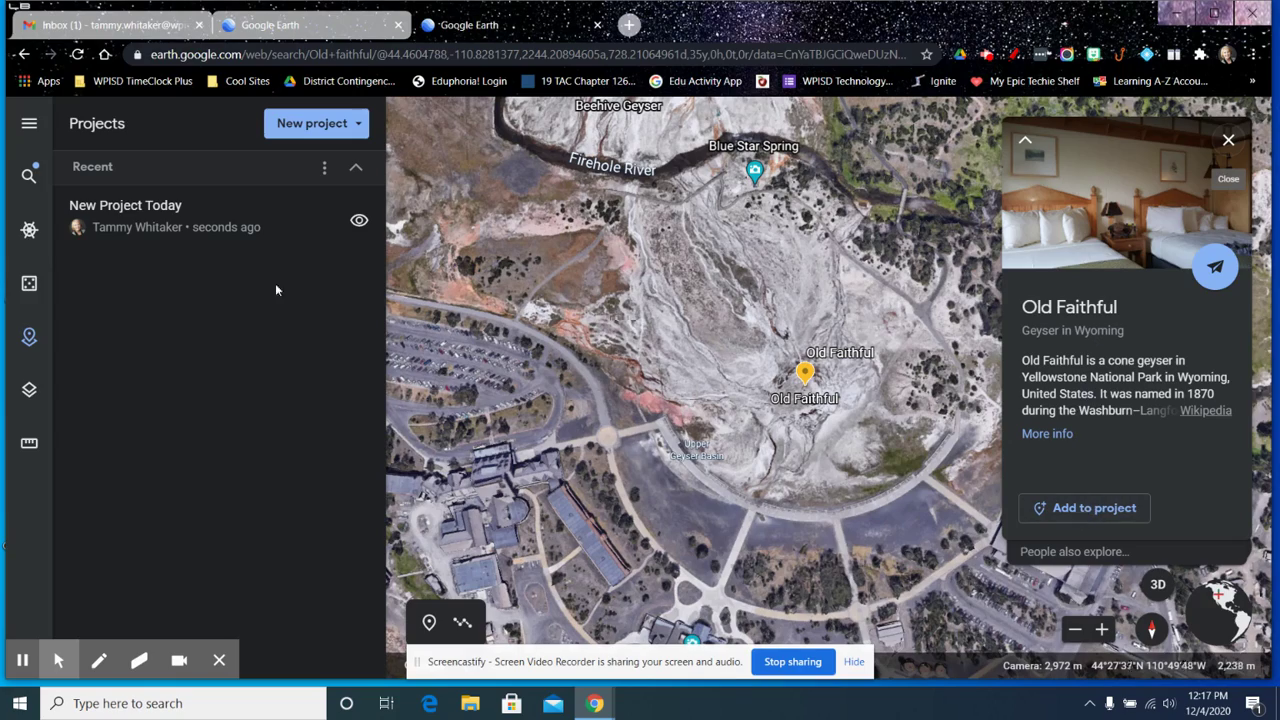
click(285, 221)
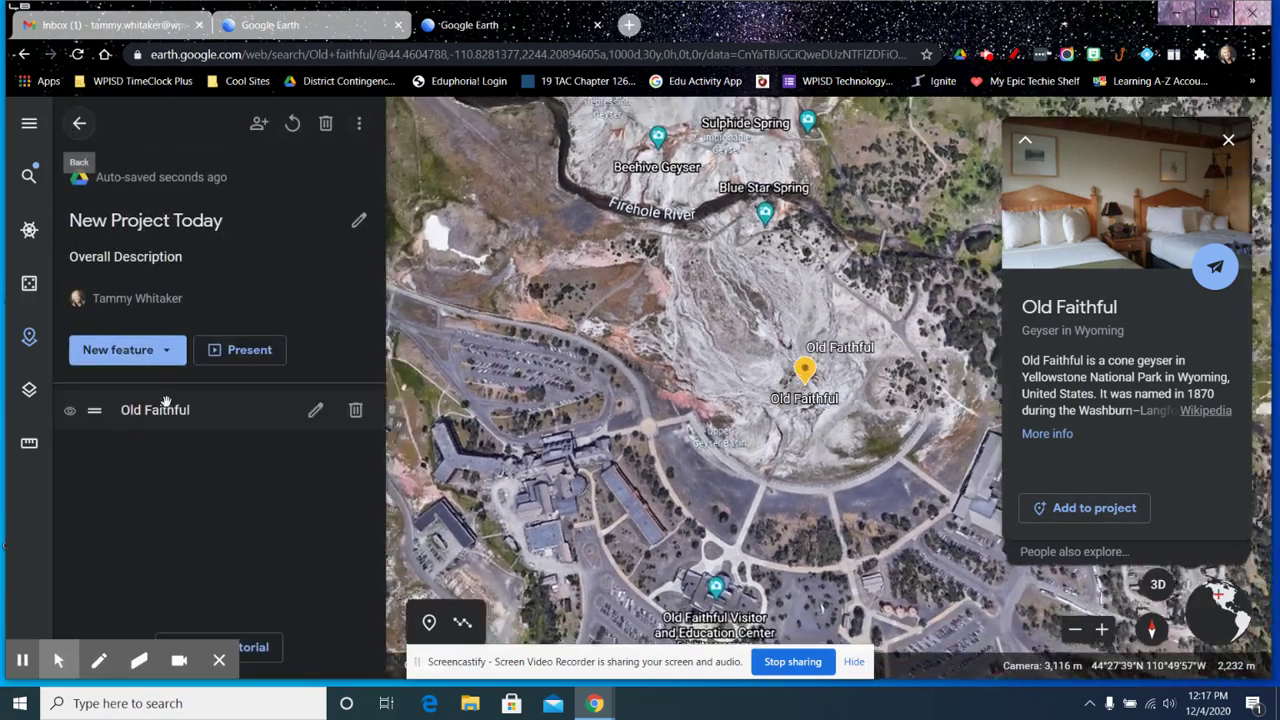
click(160, 409)
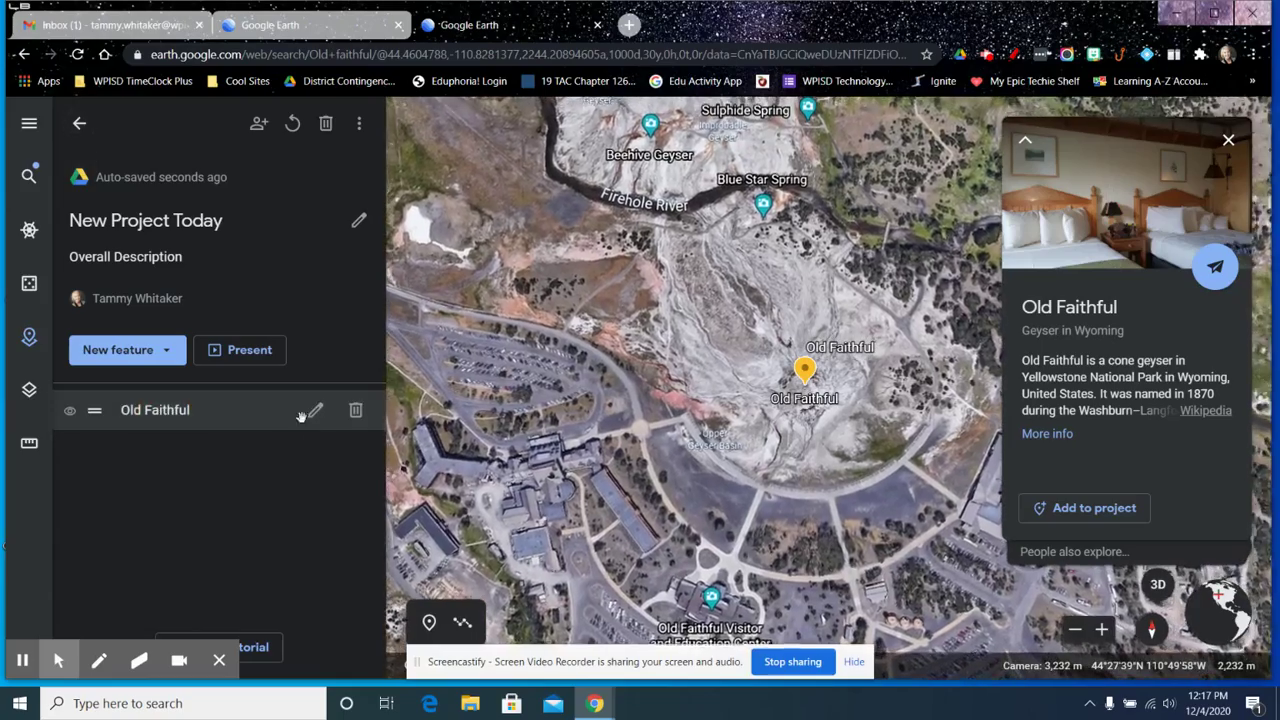
click(314, 414)
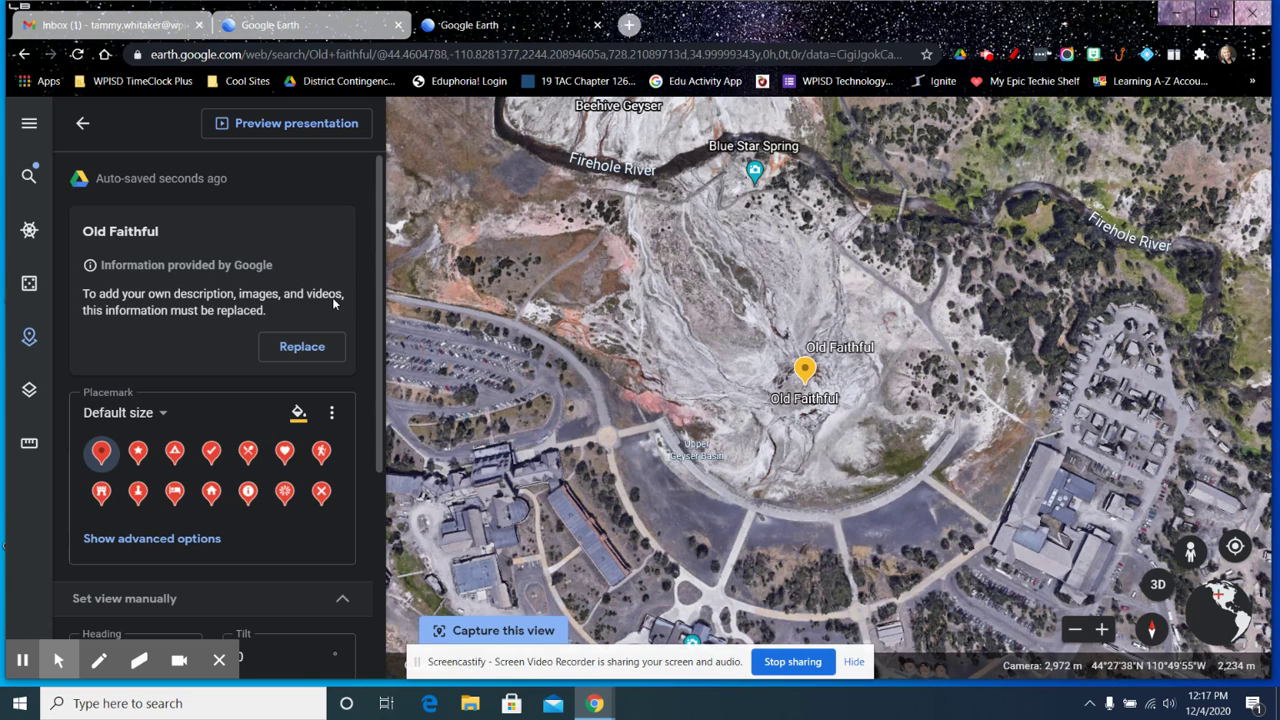
Replace Google's information with a custom description, abandoning an image addition.
click(293, 352)
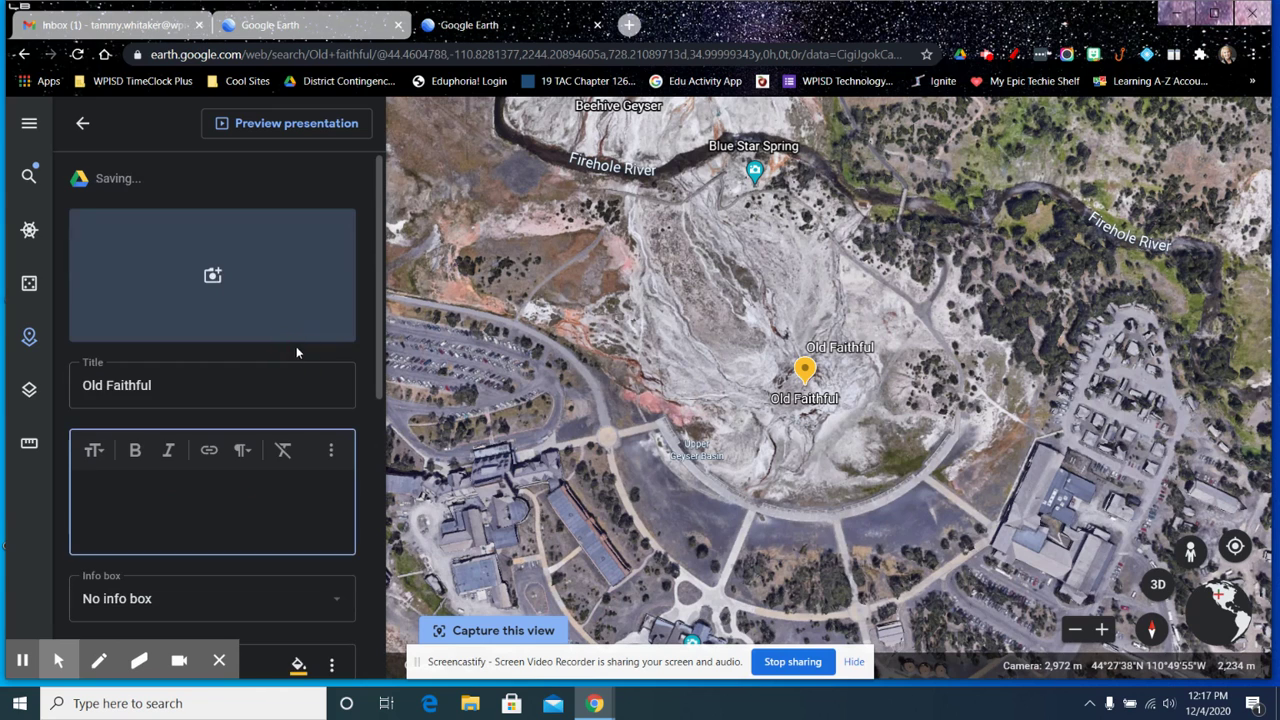
click(211, 276)
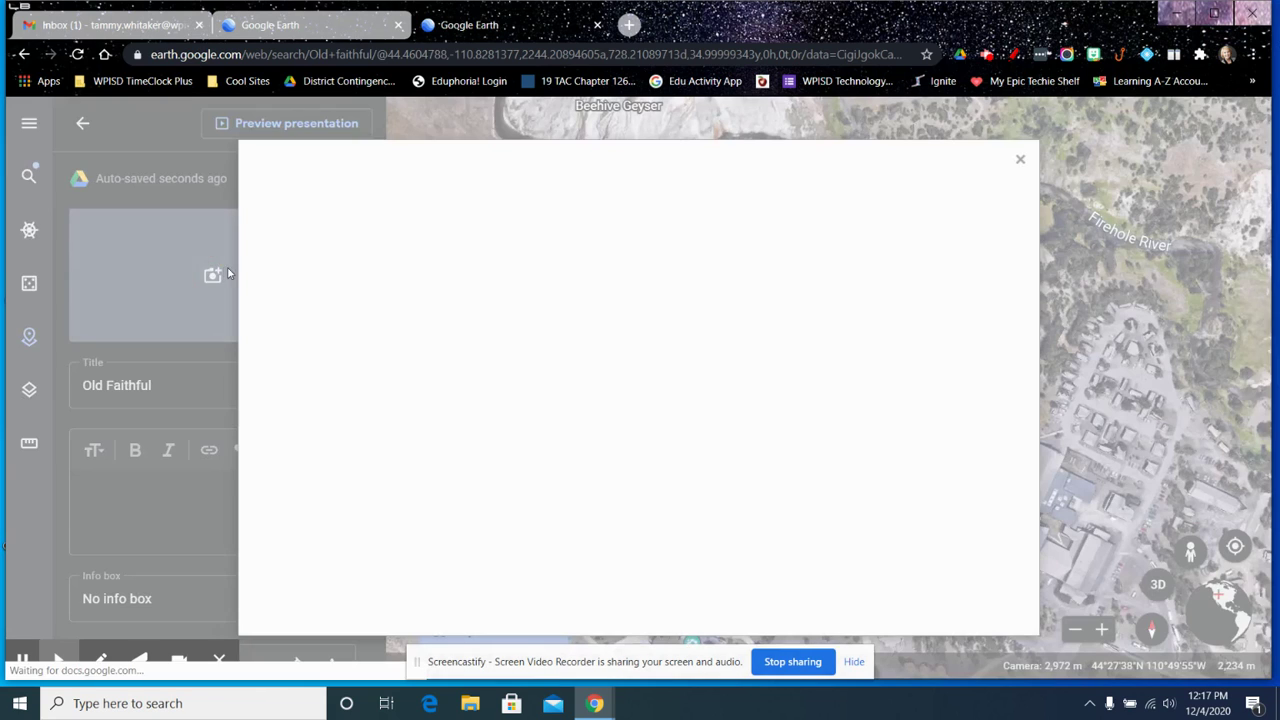
click(1019, 166)
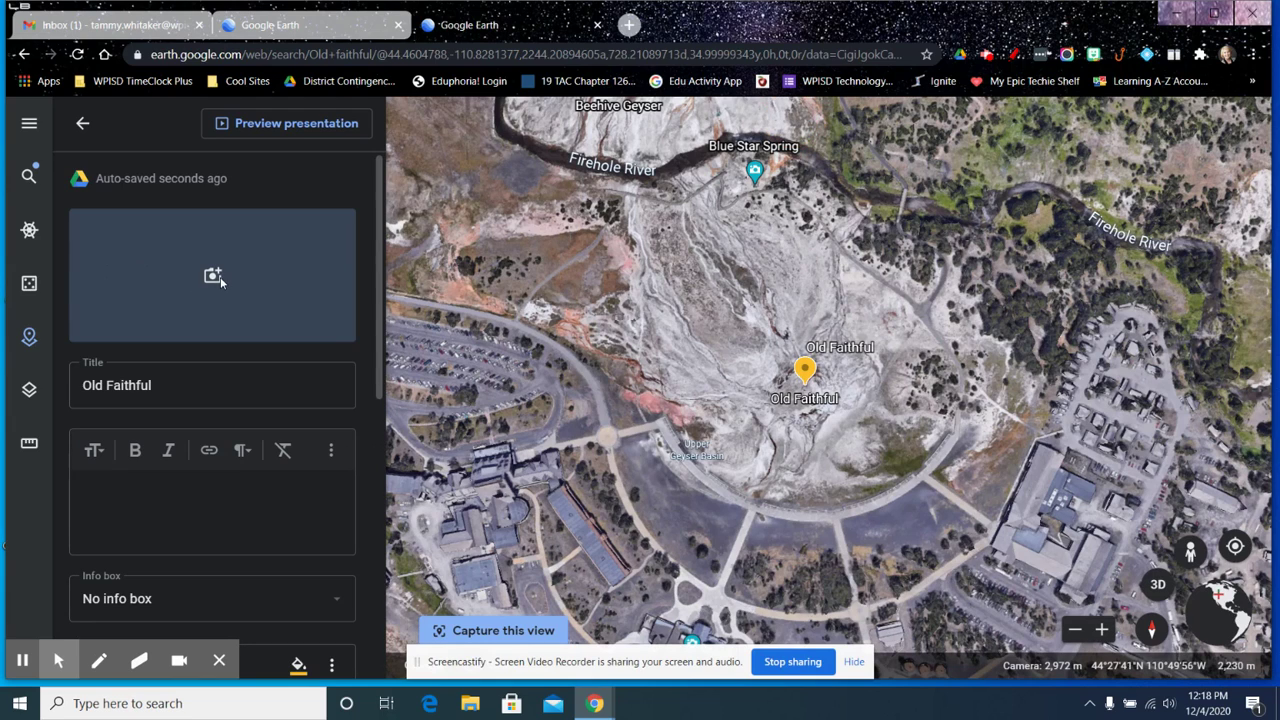
click(115, 498)
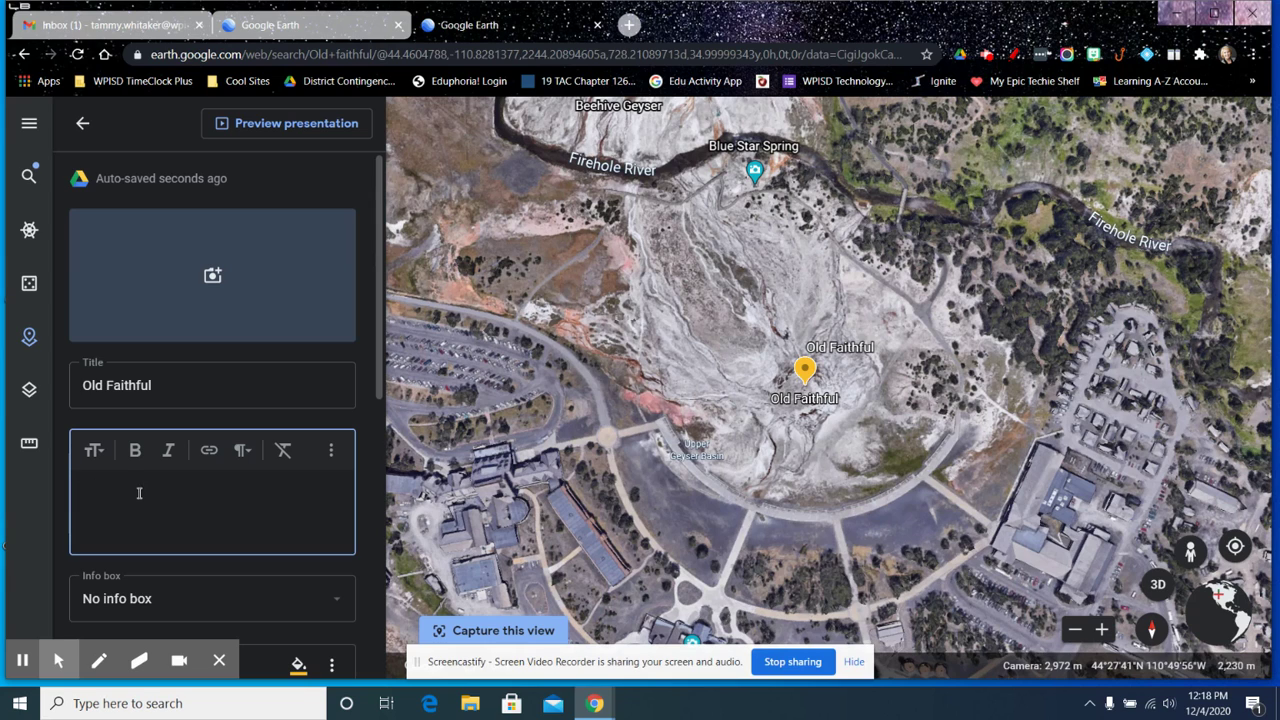
Set the Old Faithful placemark's info box to Small info box.
scroll(145, 490, down, 2)
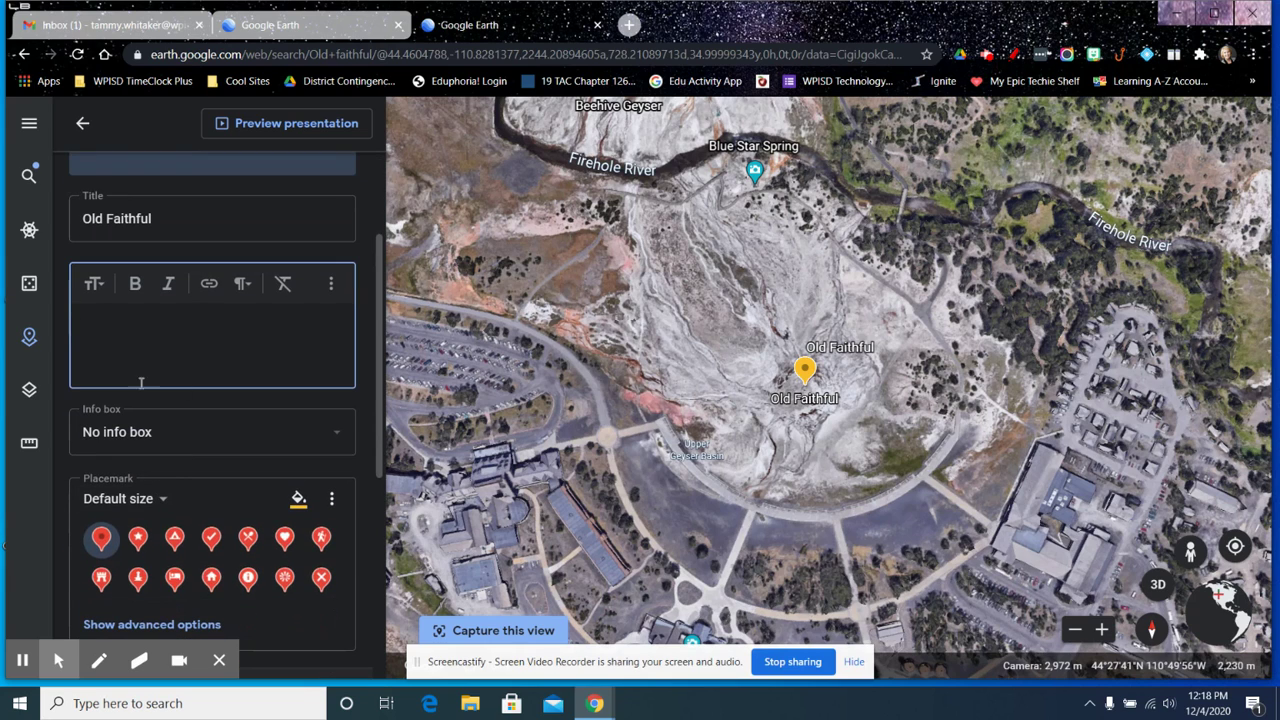
click(173, 434)
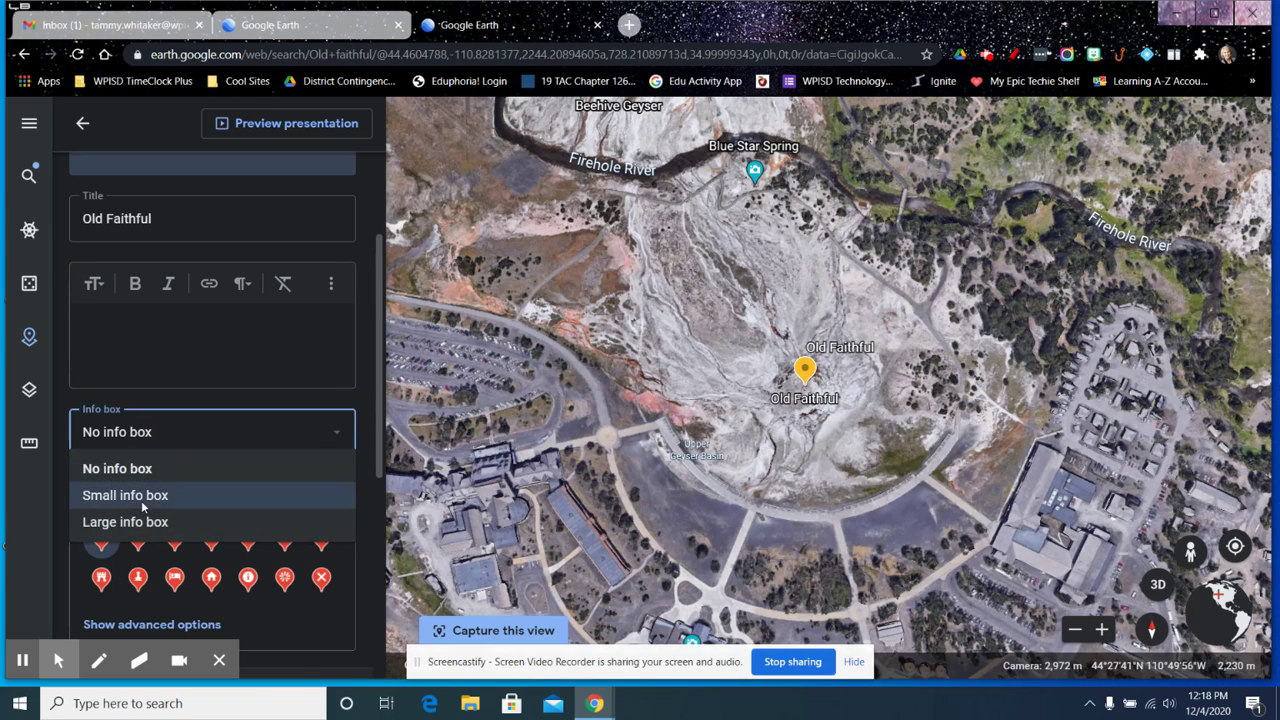
click(145, 497)
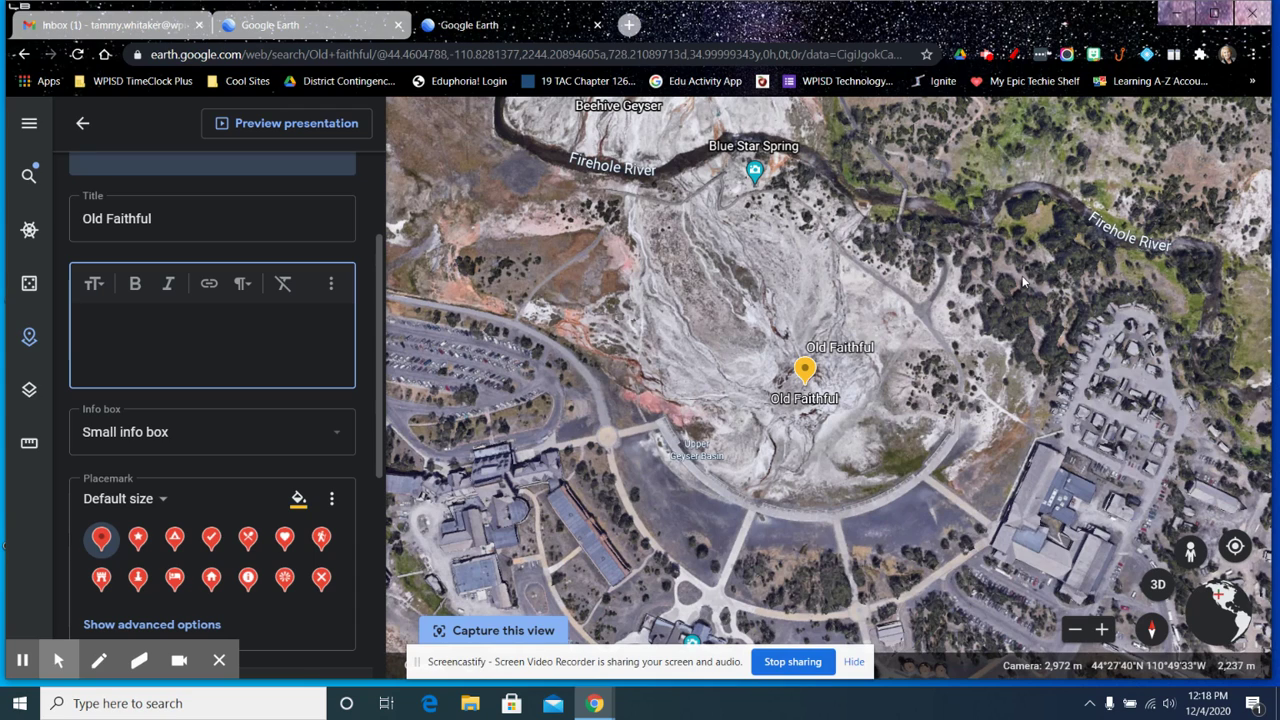
Tilt into 3D and rotate, pan and zoom over Old Faithful and the Upper Geyser Basin.
drag(940, 330, 987, 353)
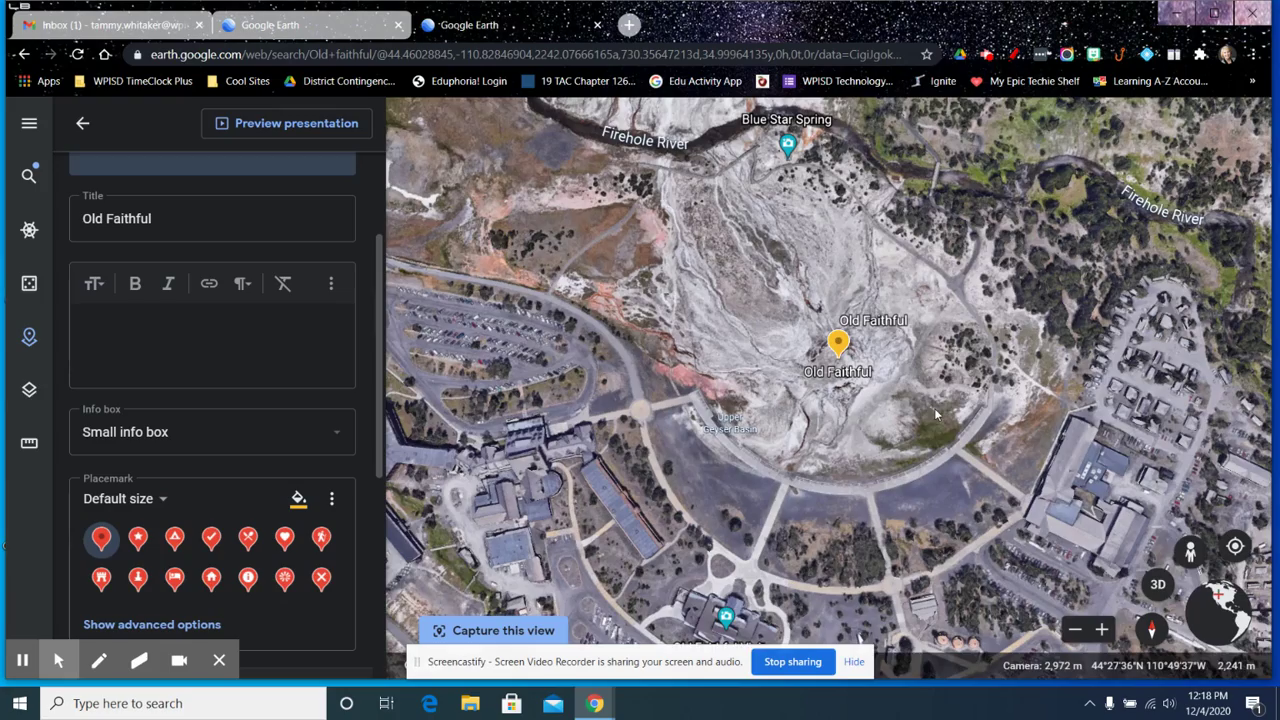
drag(934, 415, 915, 445)
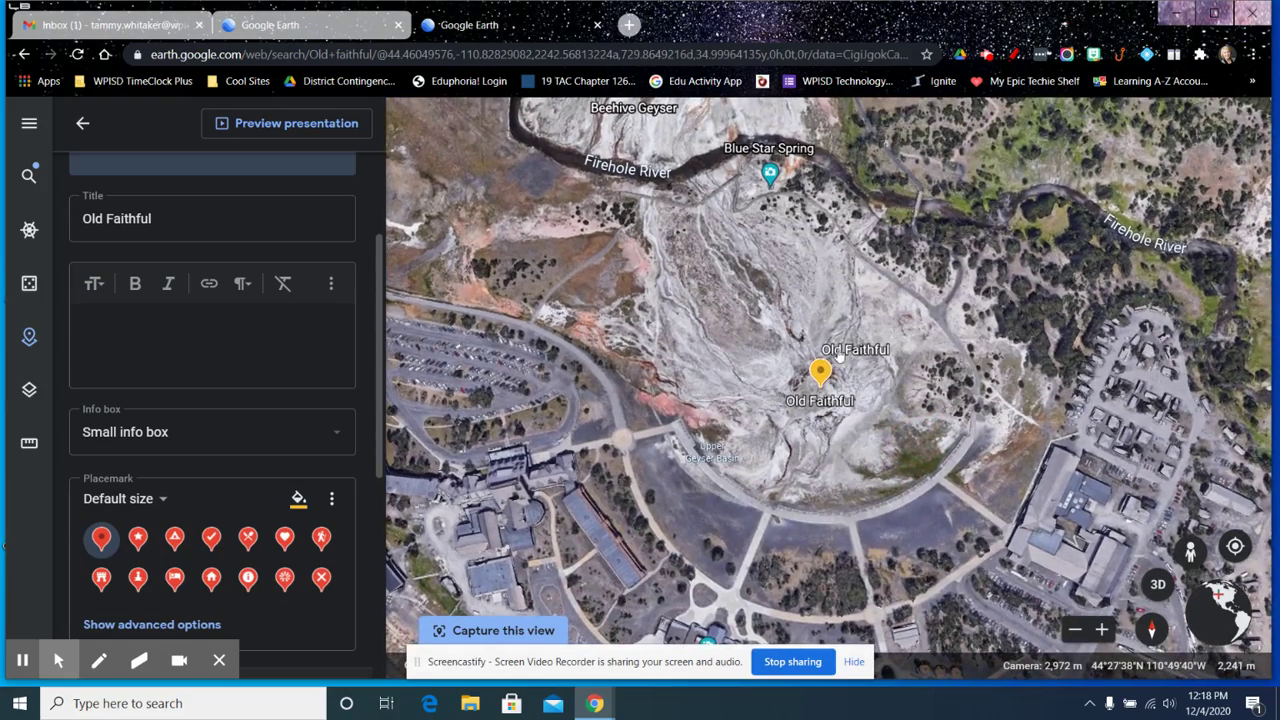
click(1157, 587)
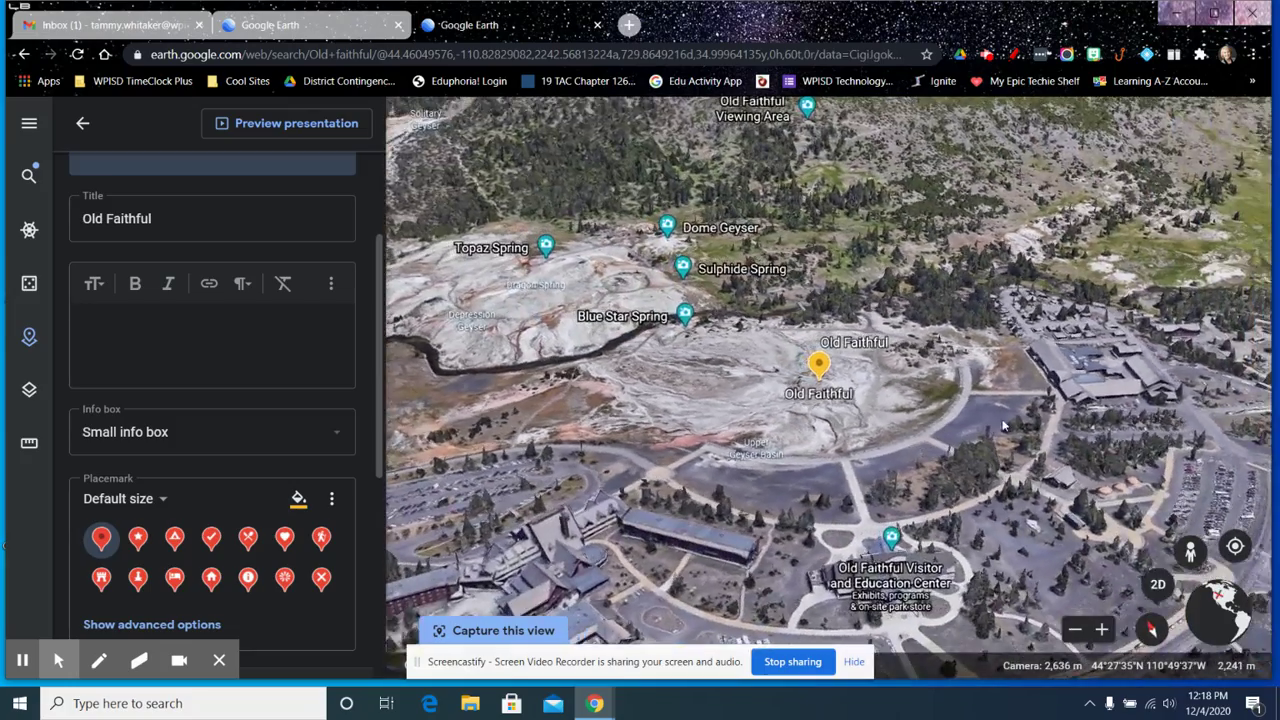
shift+drag(1004, 425, 1053, 443)
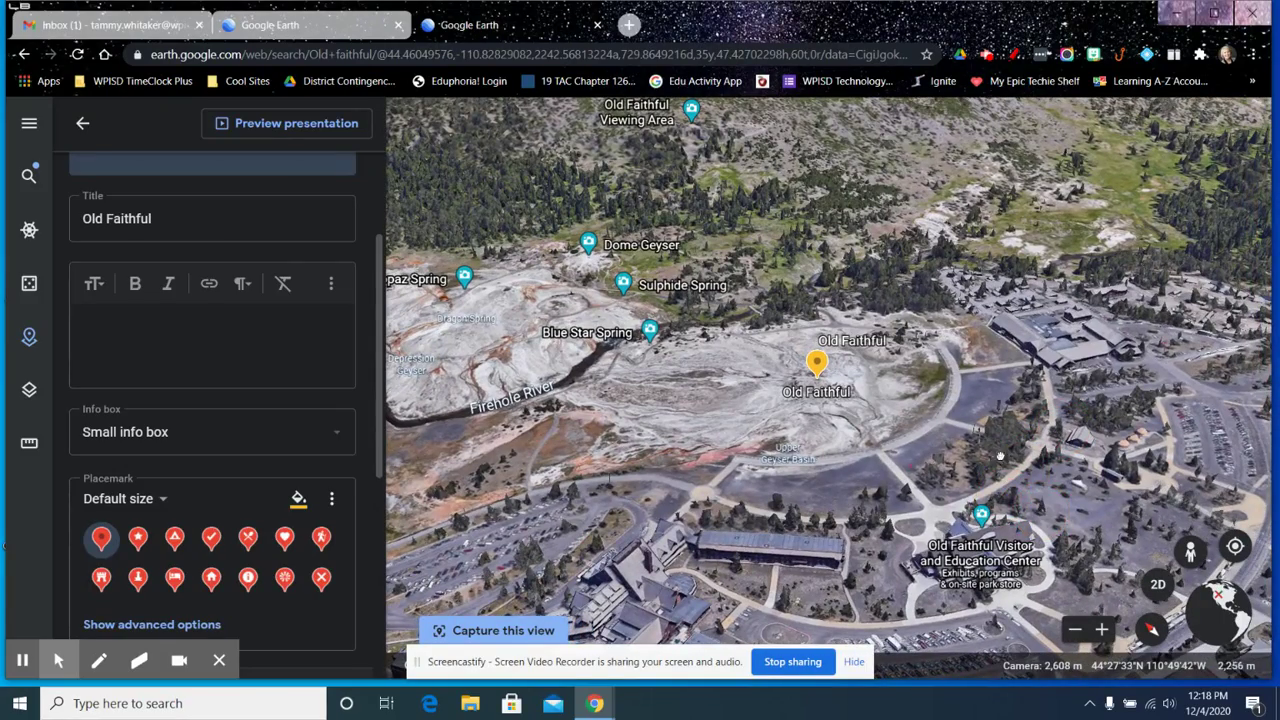
drag(1045, 505, 1247, 512)
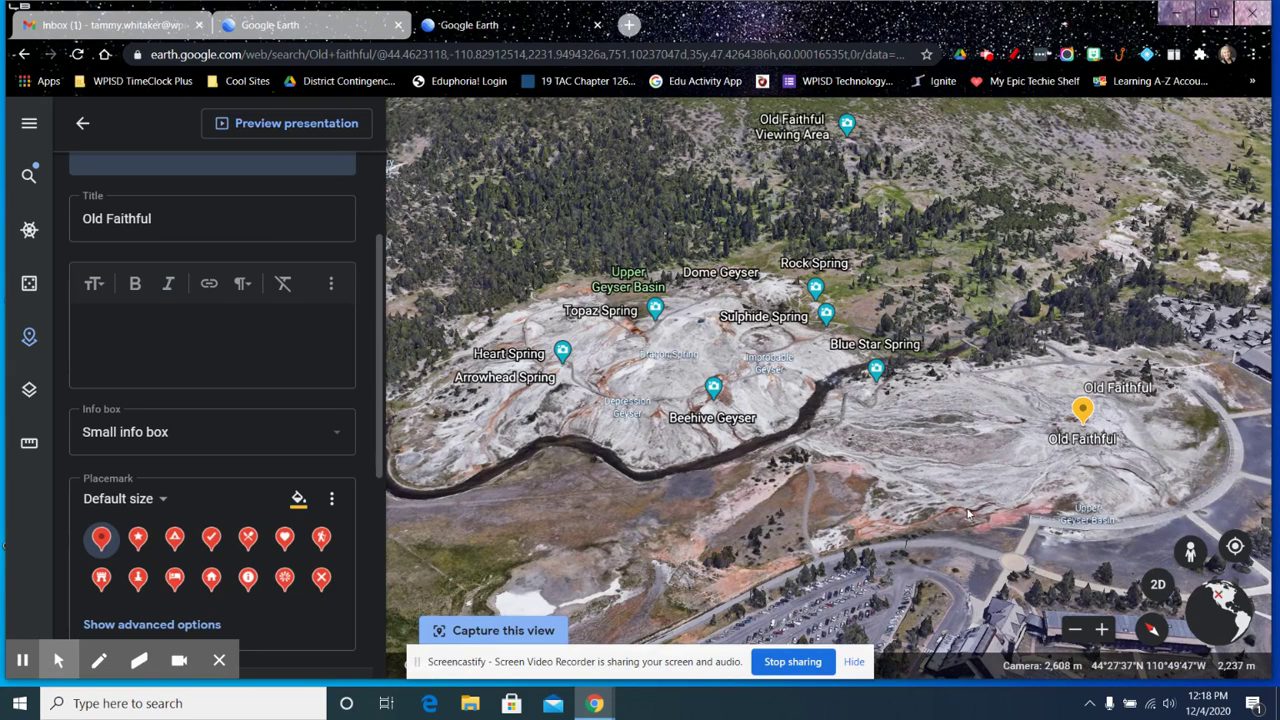
double_click(940, 455)
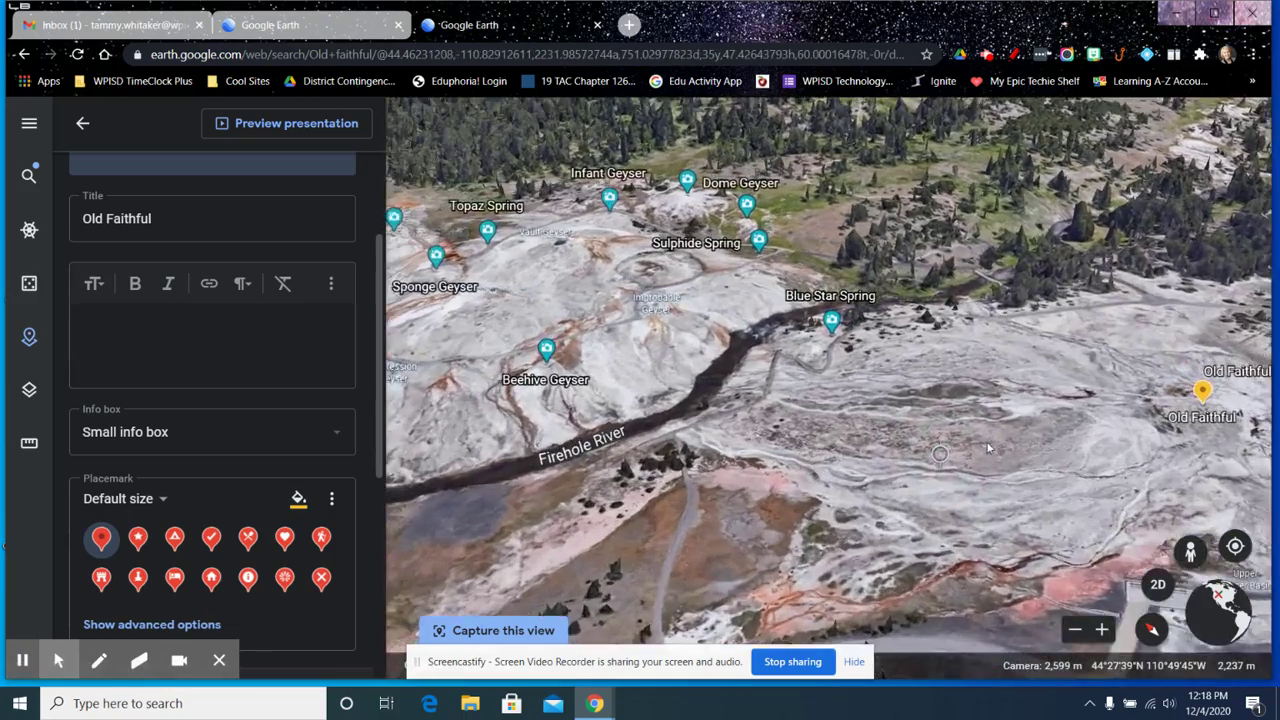
drag(925, 420, 860, 436)
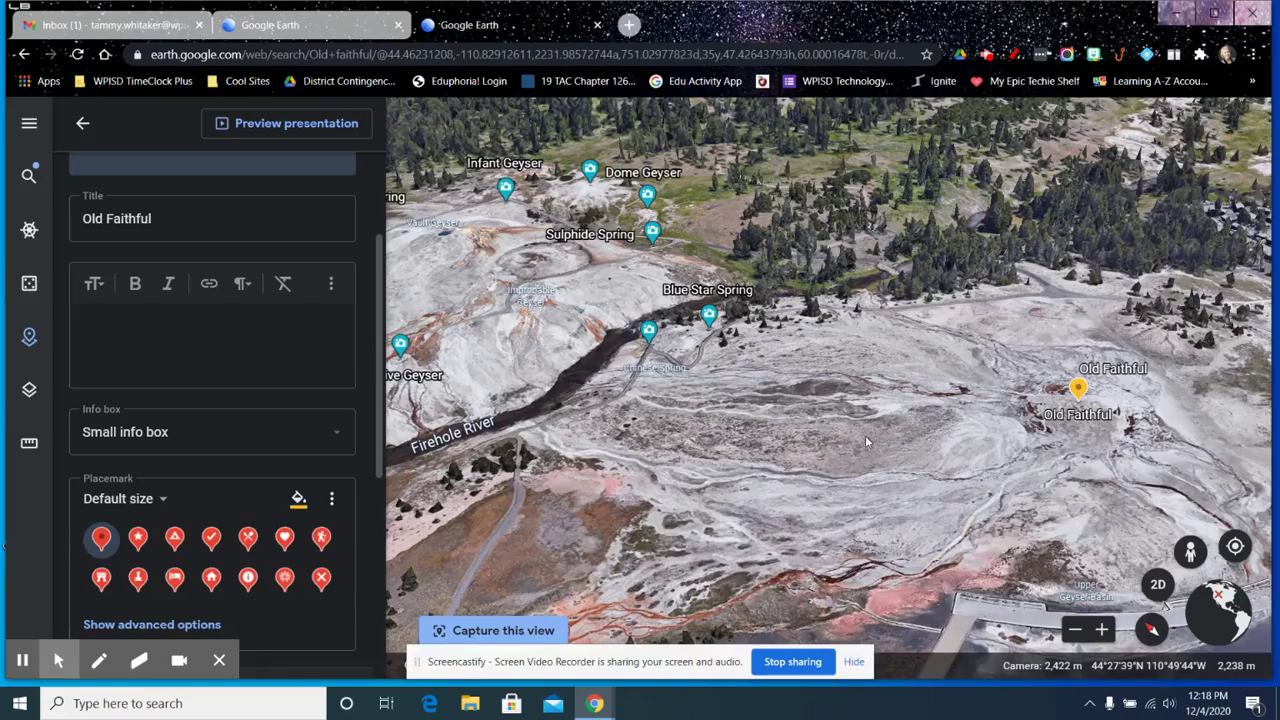
drag(905, 334, 604, 258)
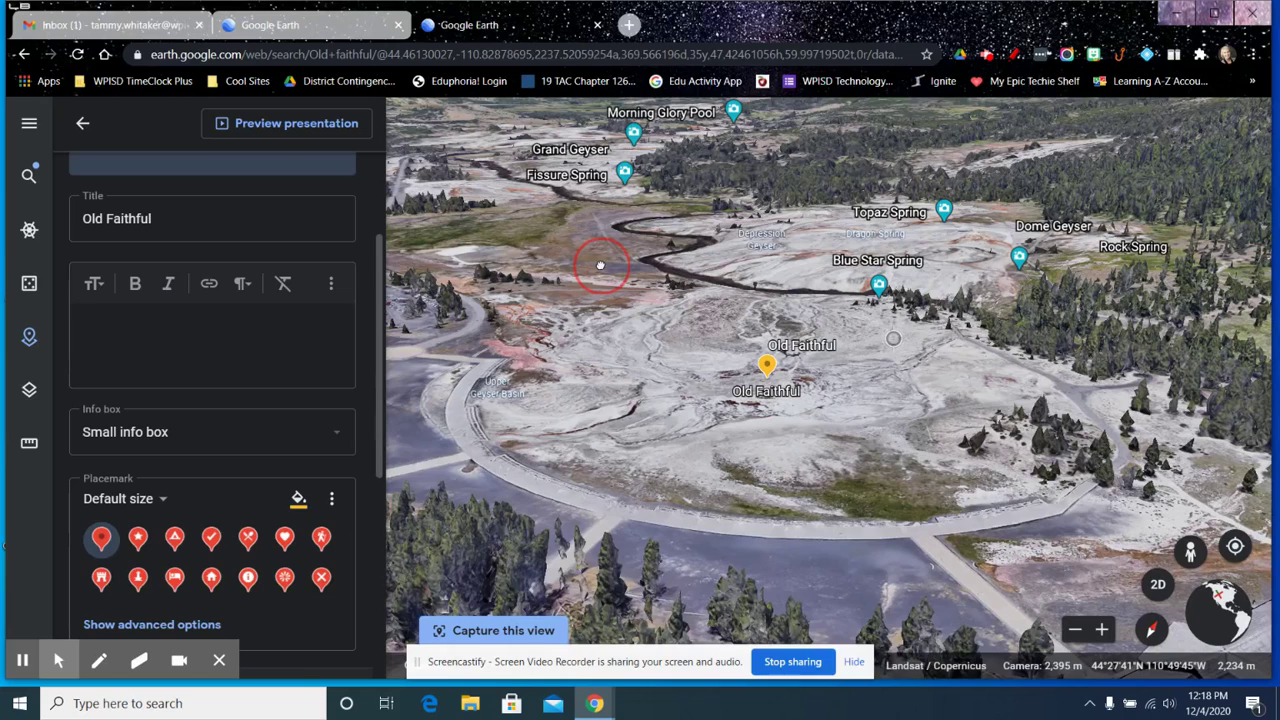
Save the current 3-D view as the Old Faithful placemark's view.
click(496, 631)
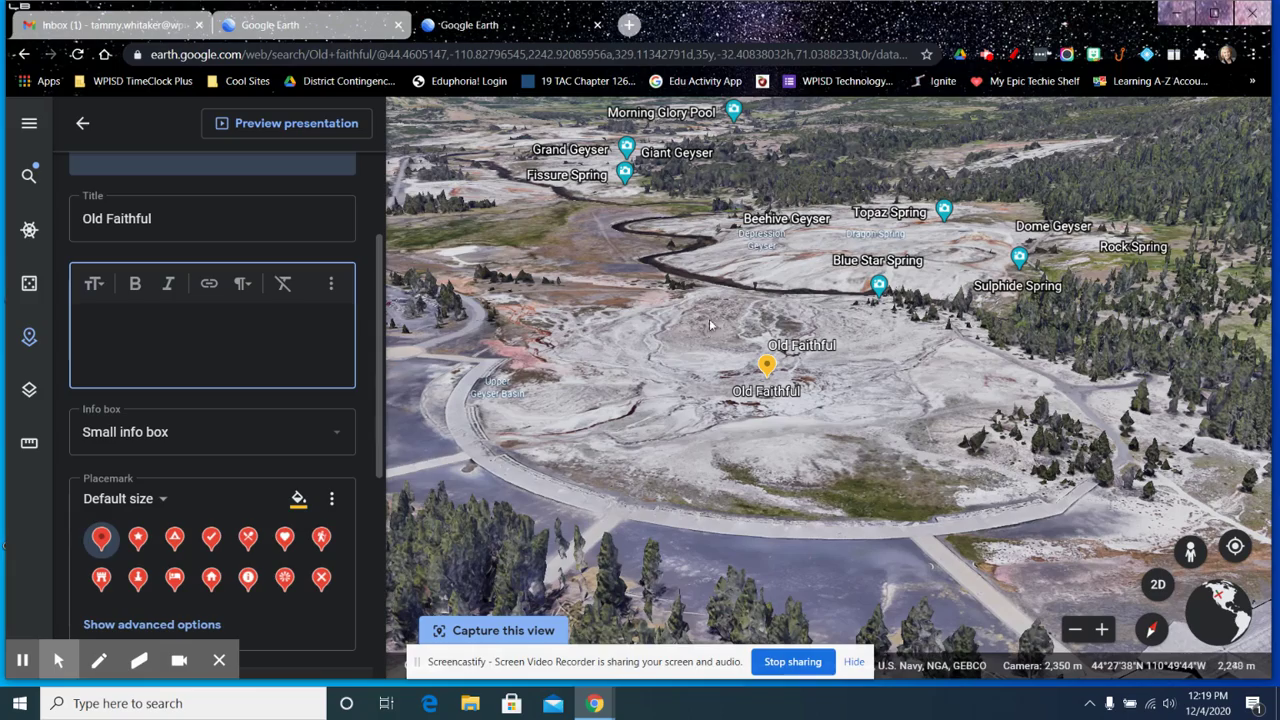
drag(700, 323, 705, 290)
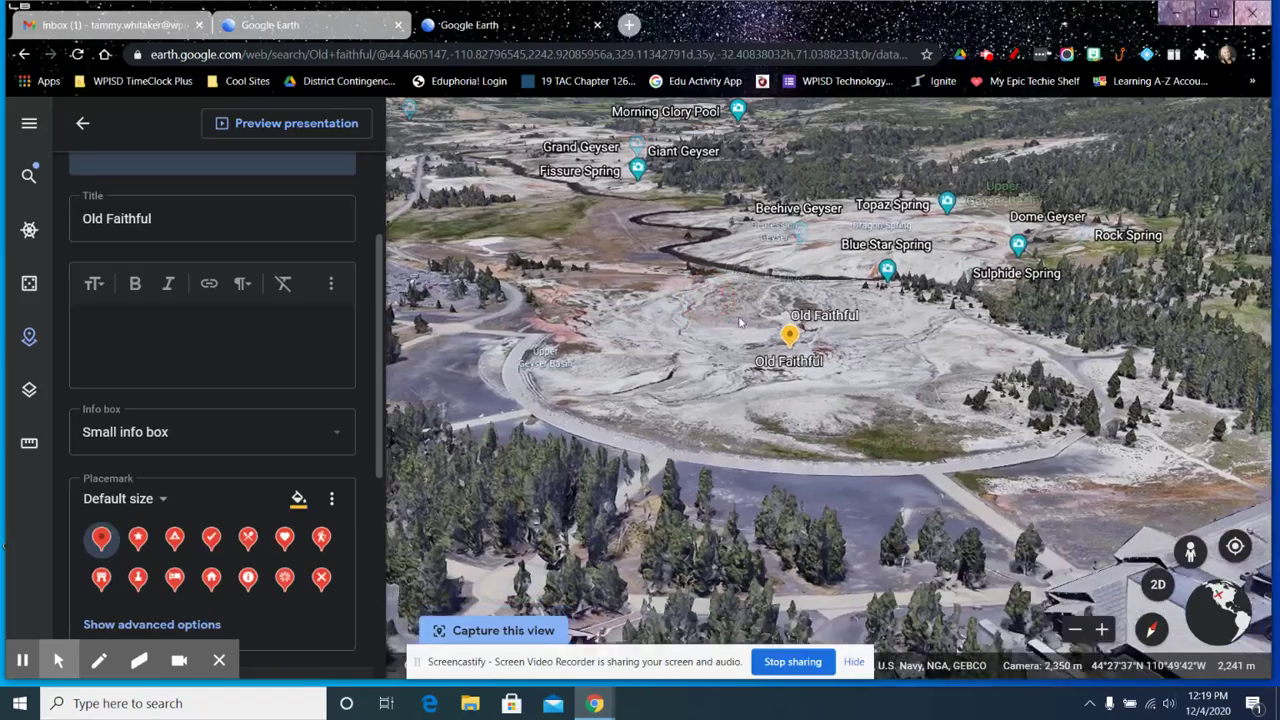
scroll(222, 467, down, 3)
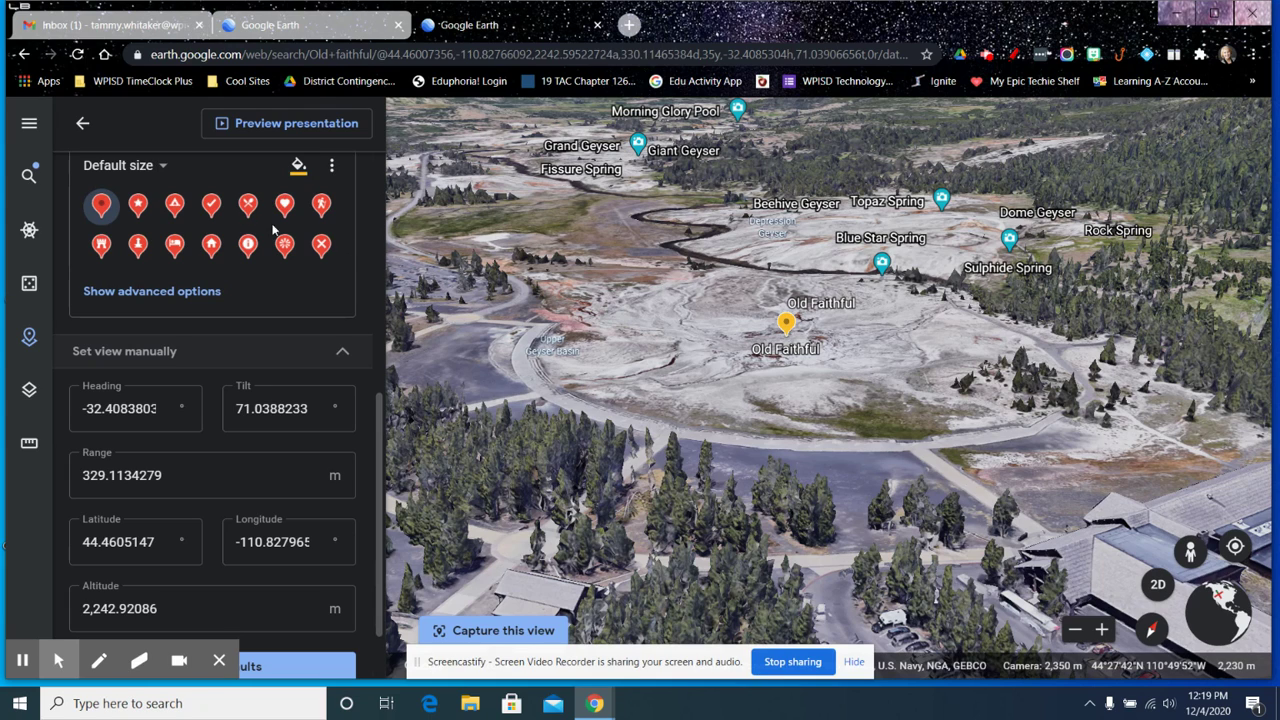
Make the Old Faithful pin teal and return to the project's feature list.
click(298, 167)
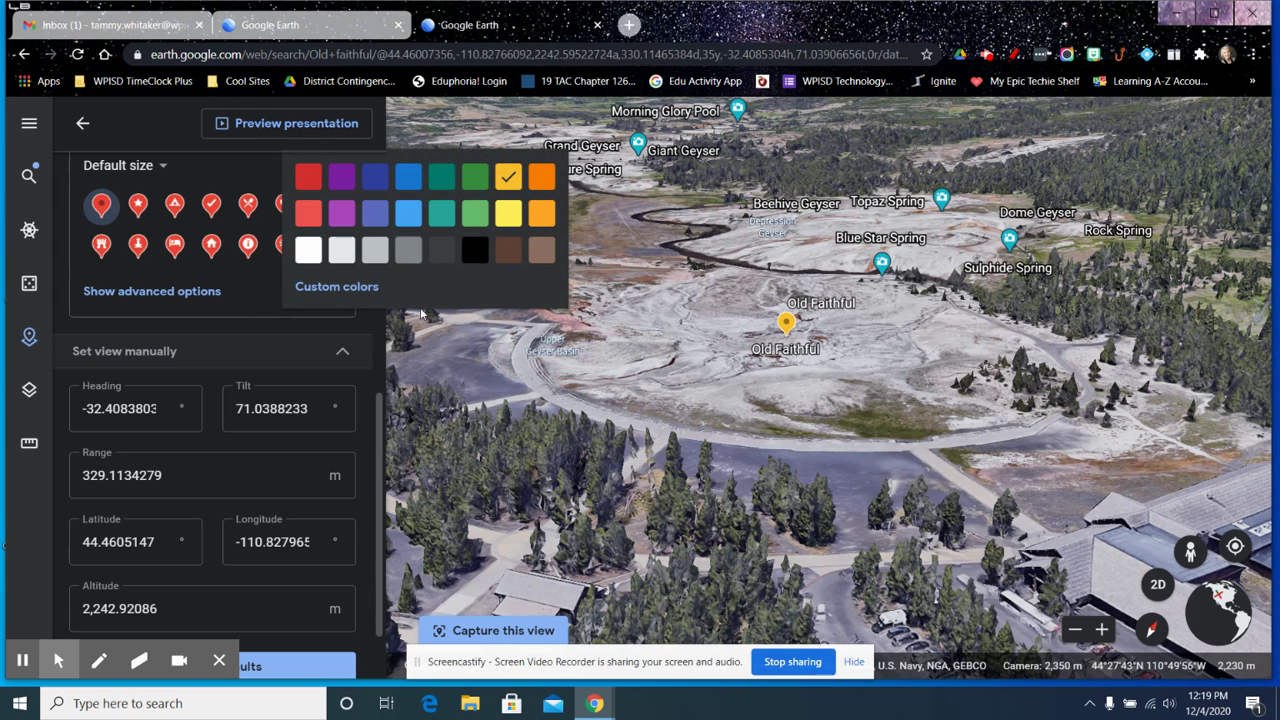
click(441, 213)
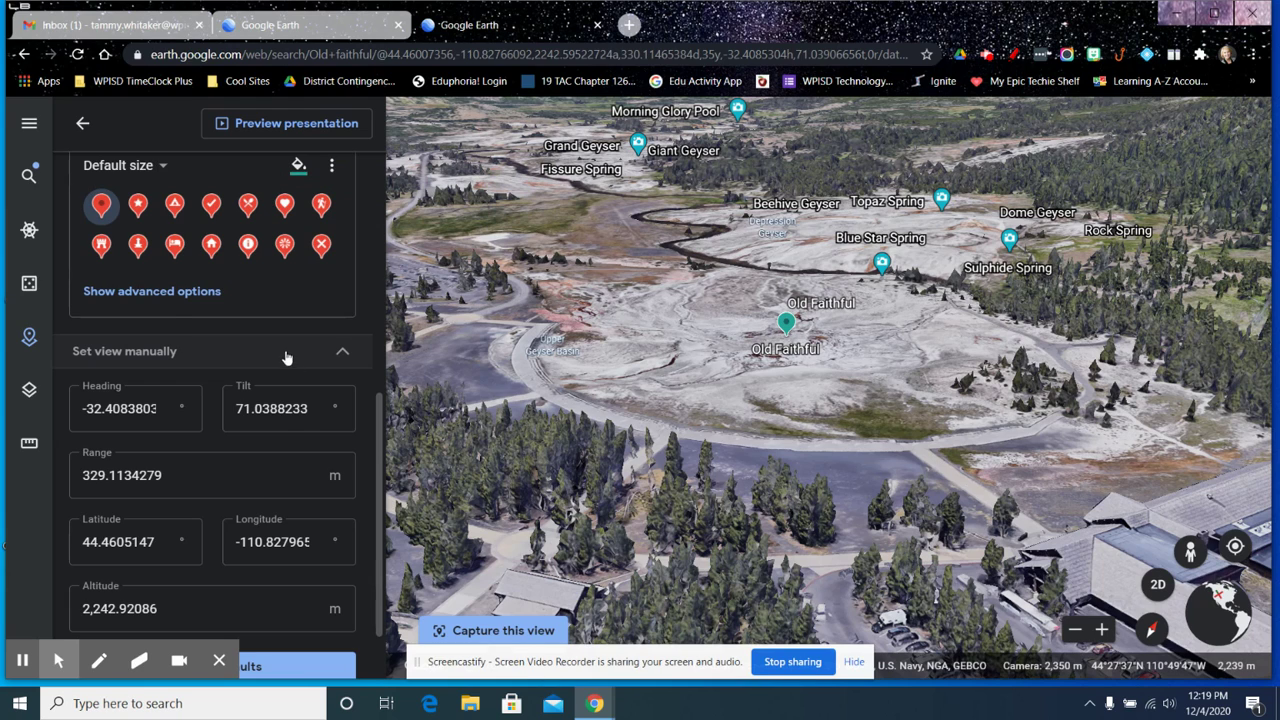
scroll(285, 365, down, 1)
scroll(272, 527, up, 8)
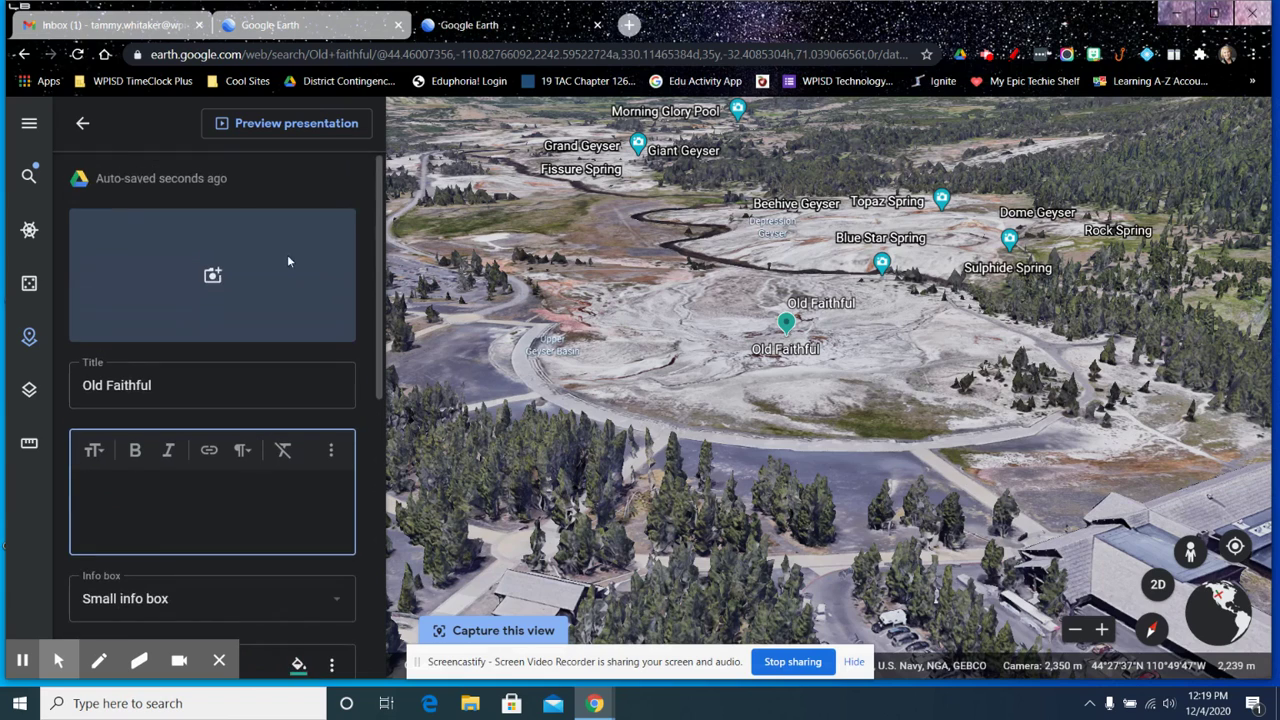
click(82, 123)
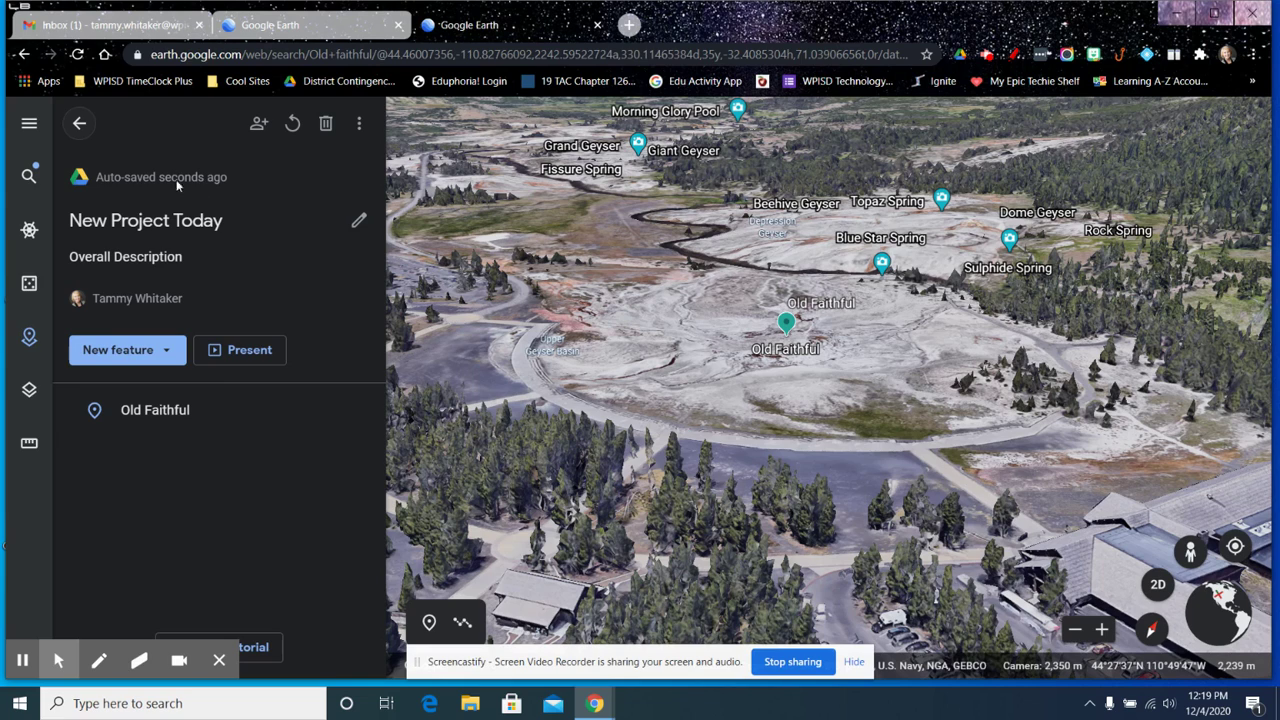
Search 'grand pr' and fly to Grand Prismatic Spring, Wyoming.
click(29, 176)
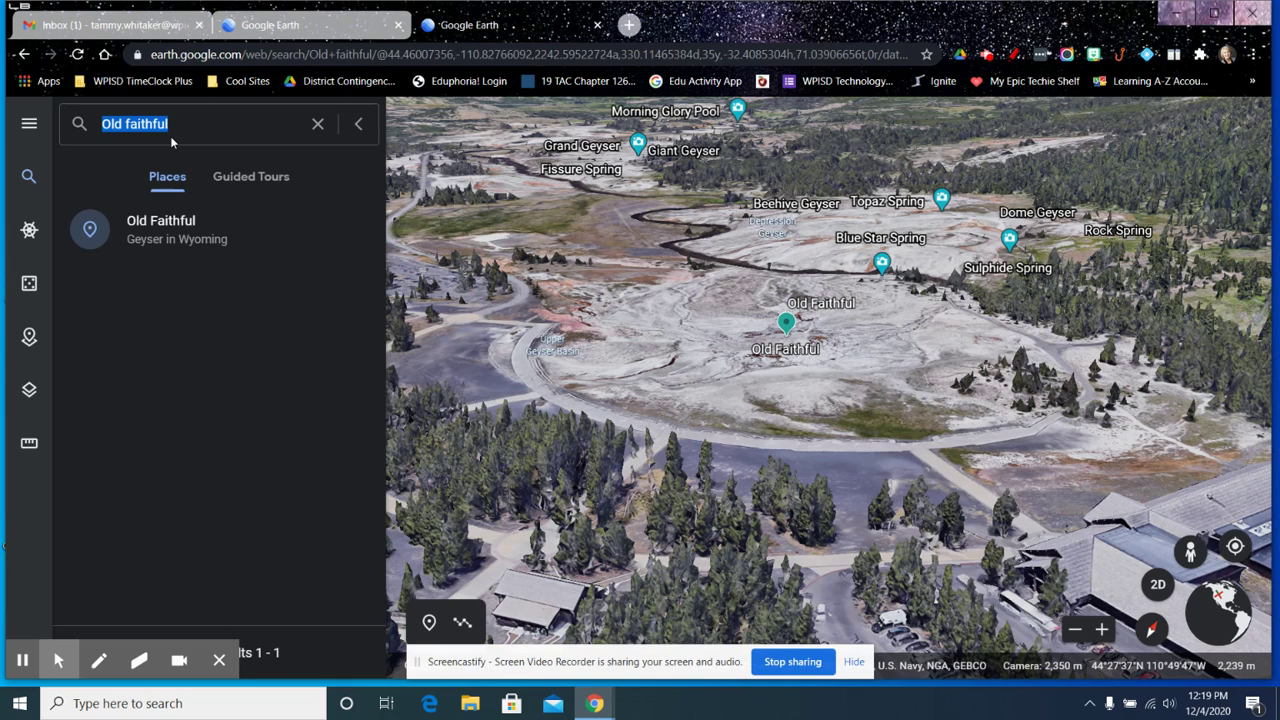
text(grand pr)
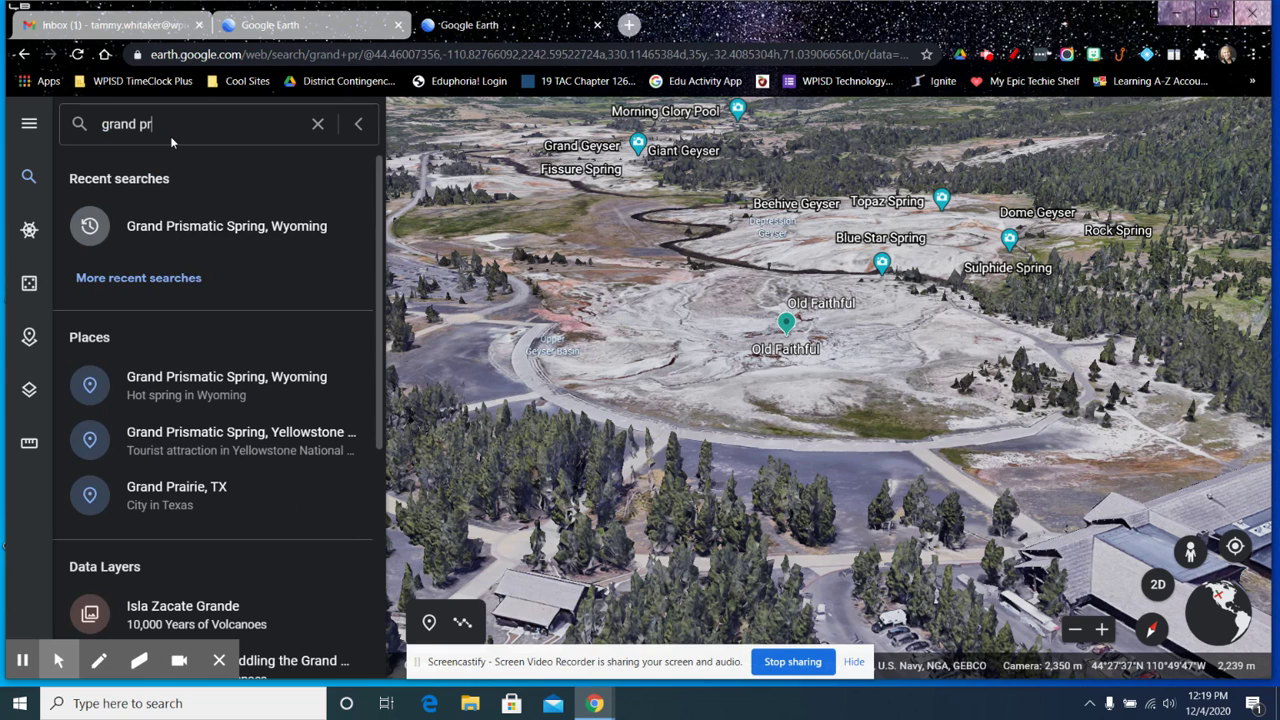
click(228, 228)
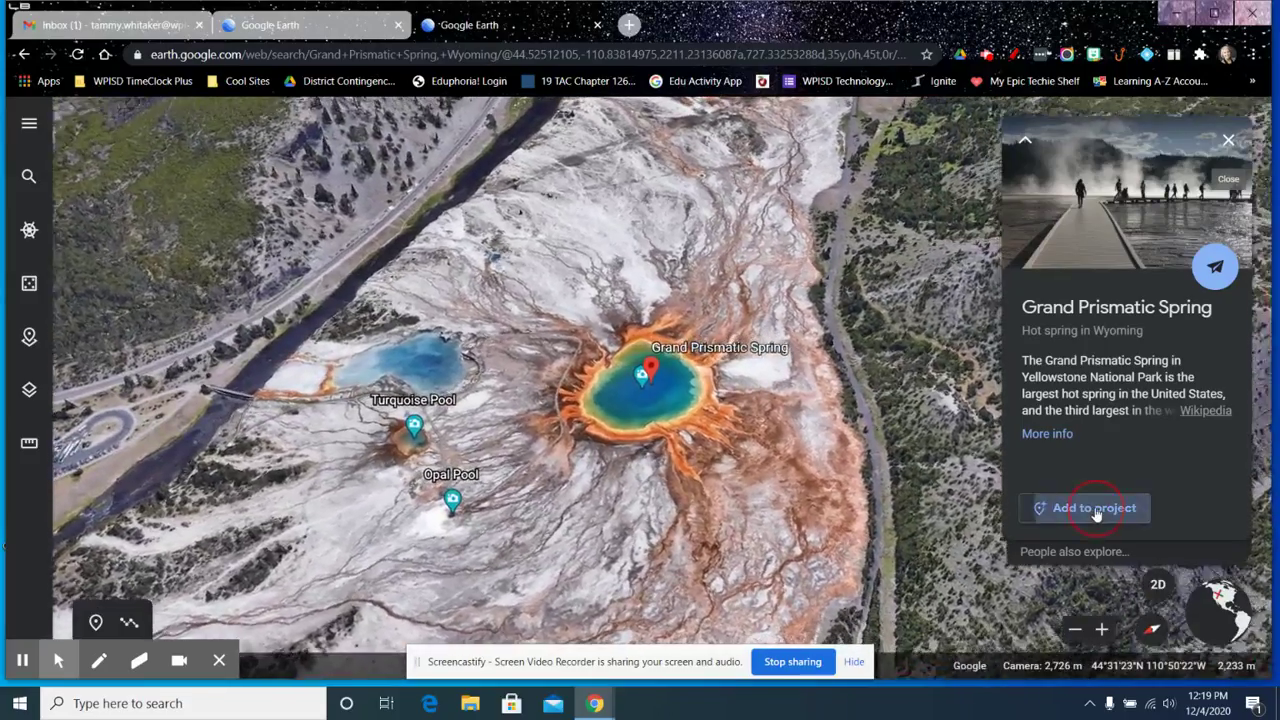
Save Grand Prismatic Spring to New Project Today, review its editor, and return to the list.
click(1094, 510)
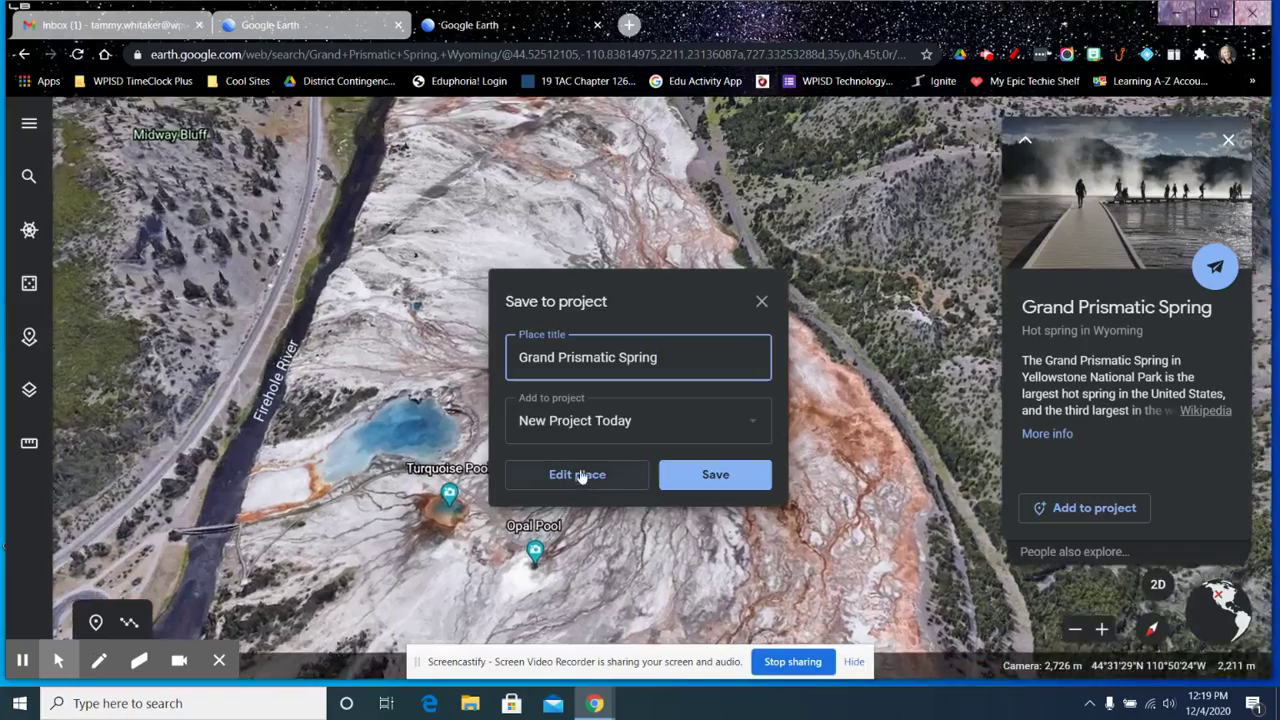
click(580, 475)
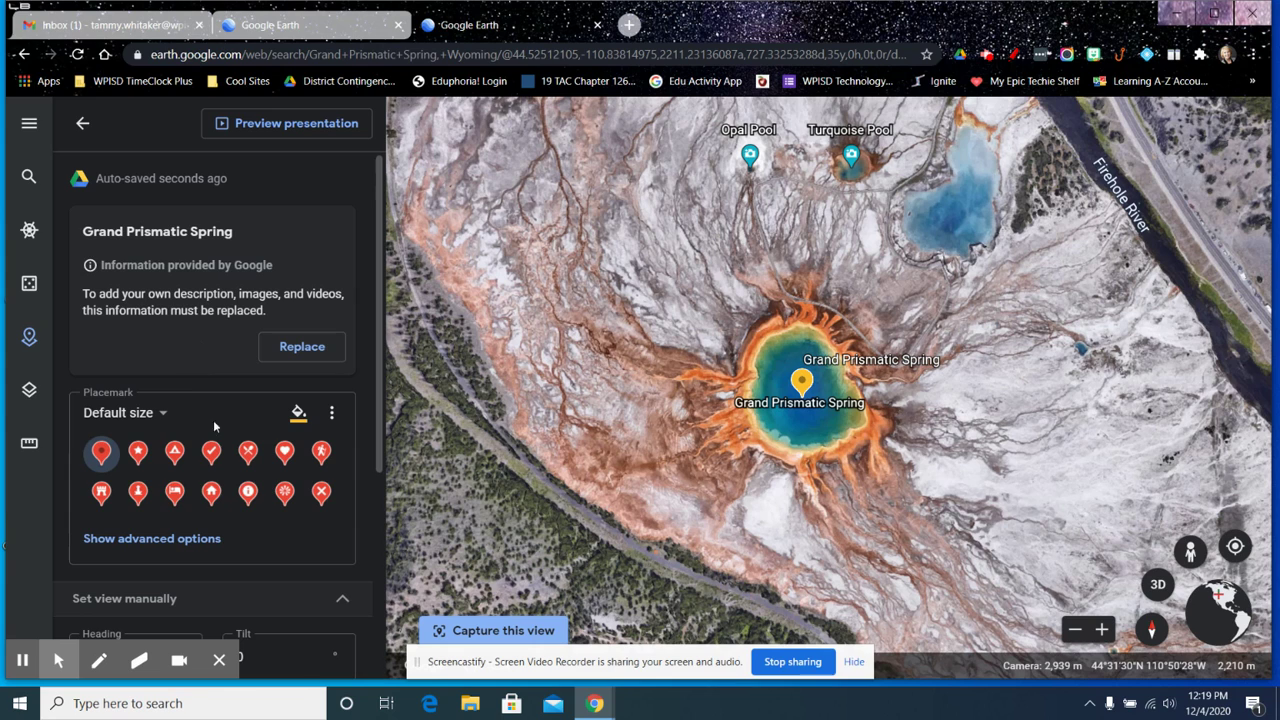
scroll(283, 530, down, 3)
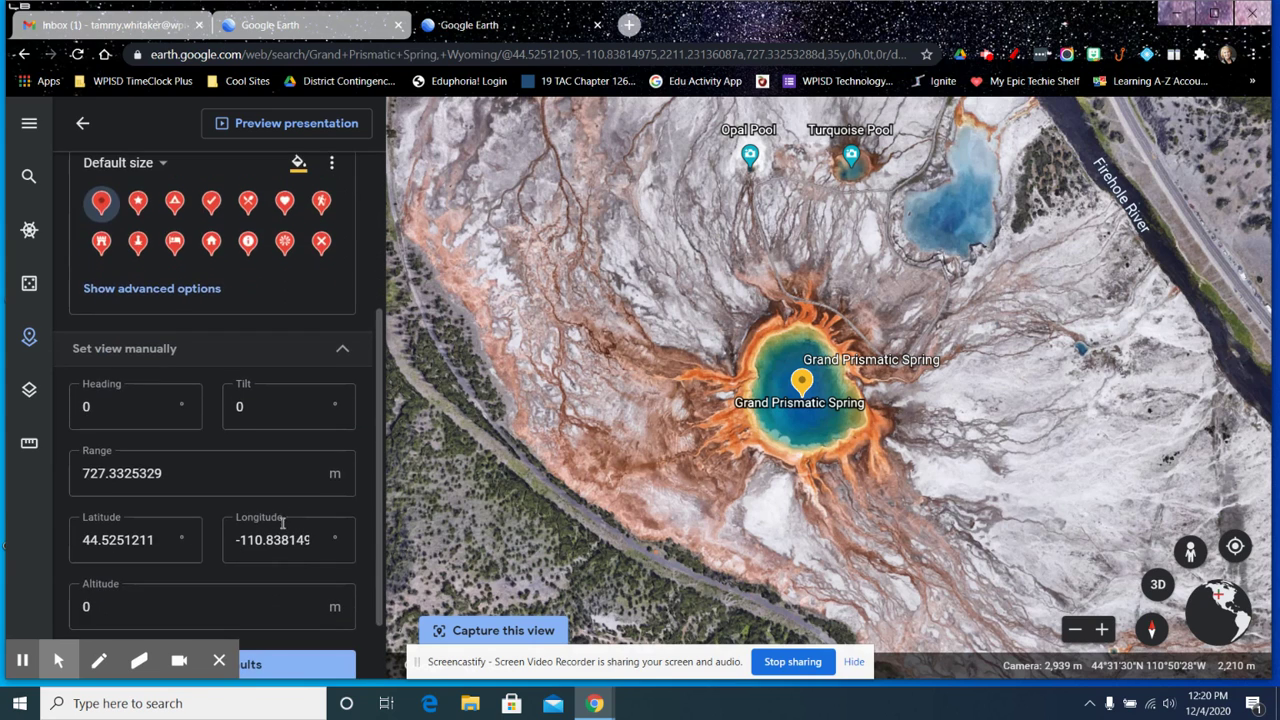
click(82, 123)
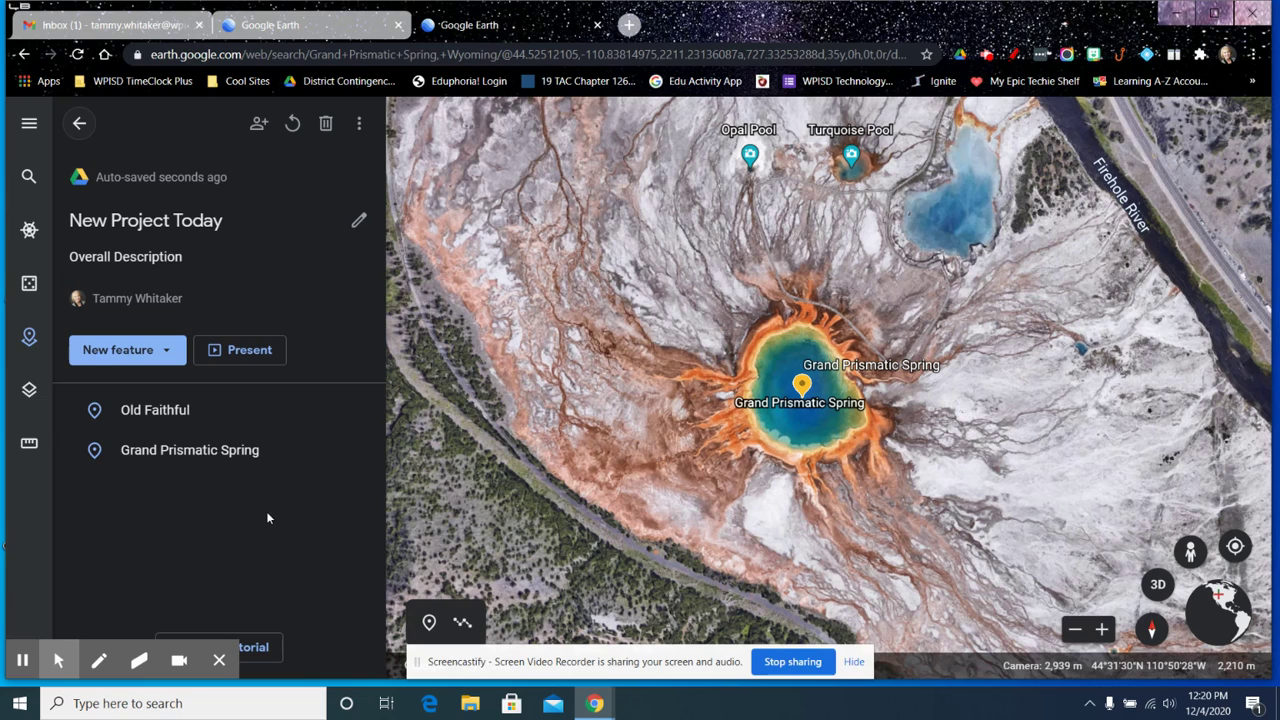
Reopen New Project Today from the projects list and start presenting it.
click(82, 122)
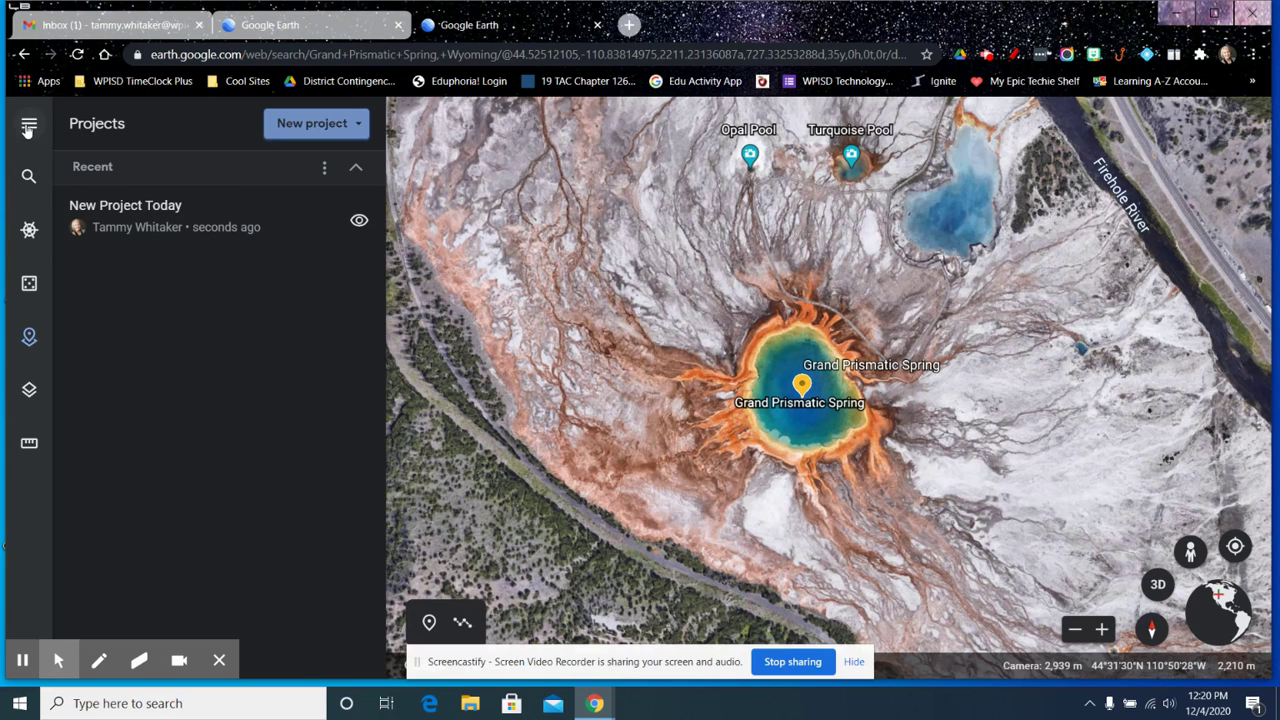
click(133, 207)
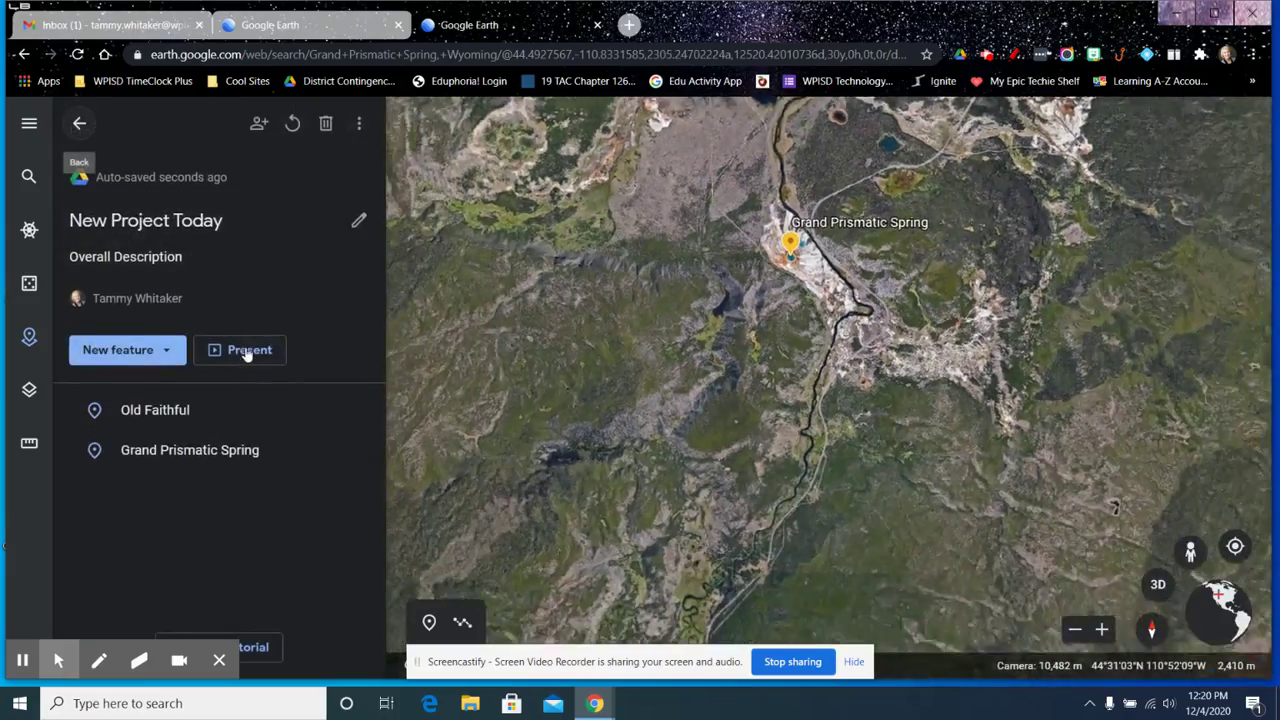
click(245, 352)
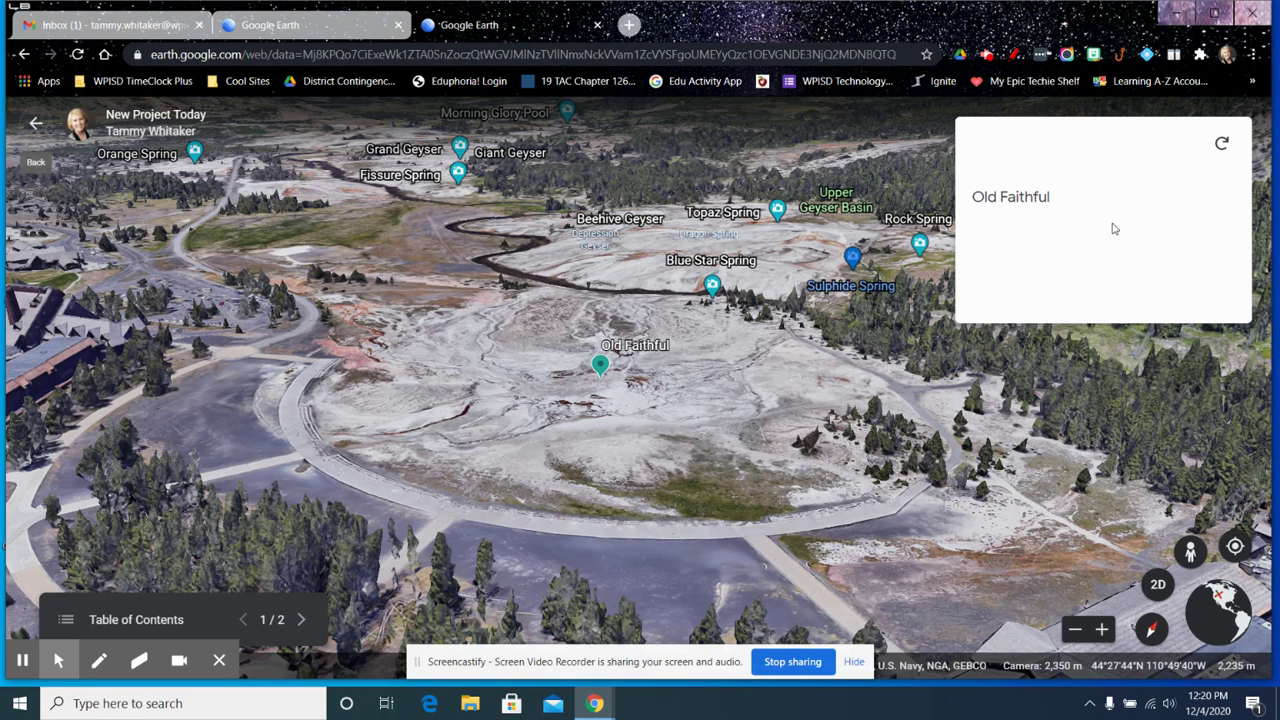
Advance to the Grand Prismatic Spring slide, view it in 3D, then exit the presentation.
click(301, 620)
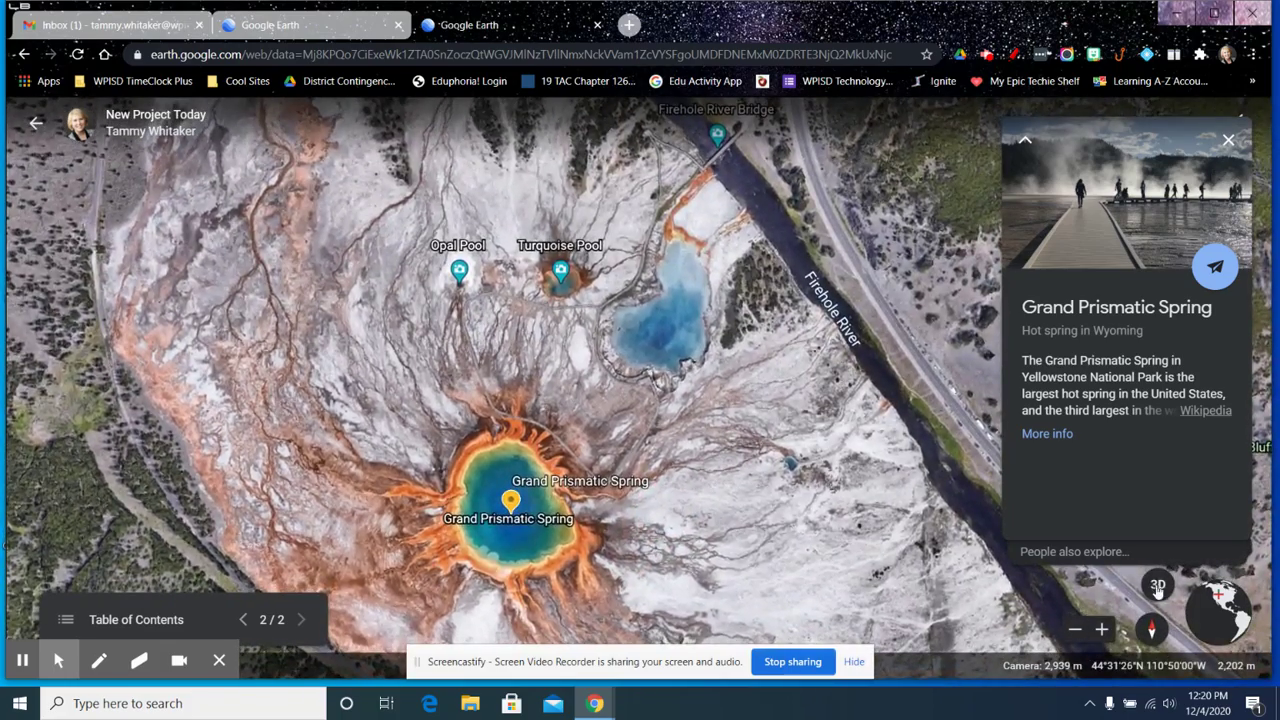
click(1157, 585)
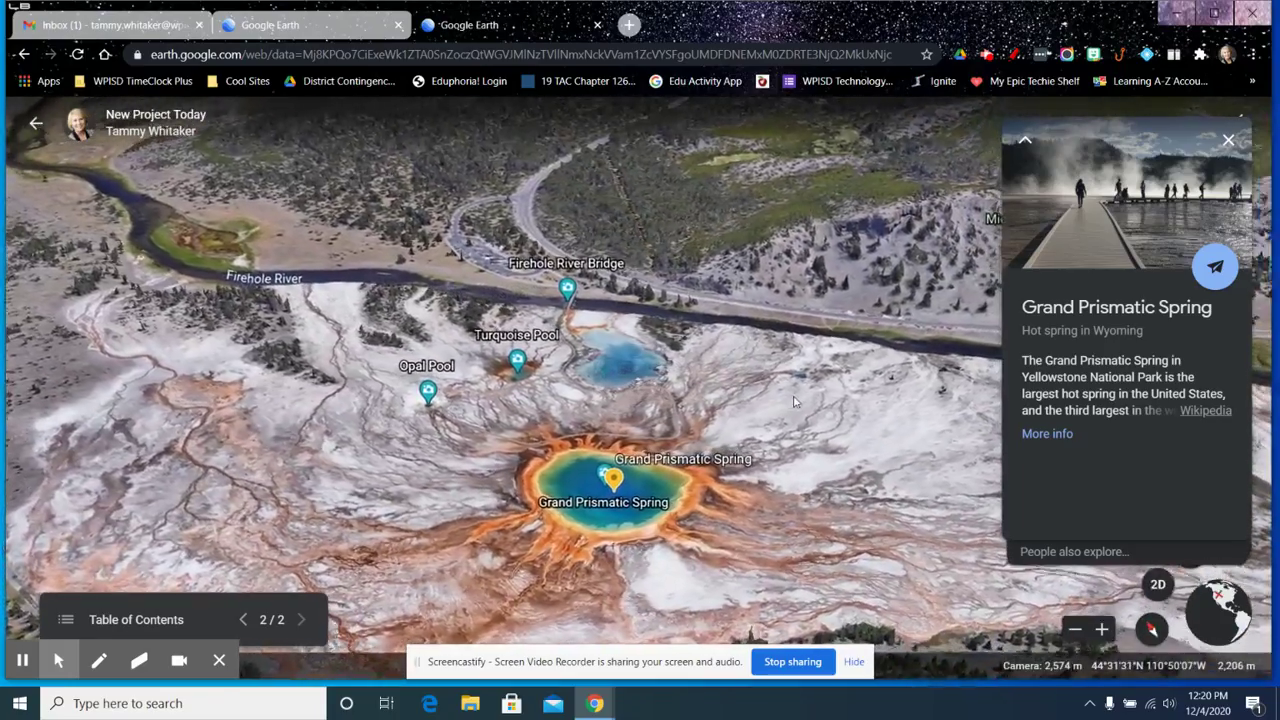
click(752, 365)
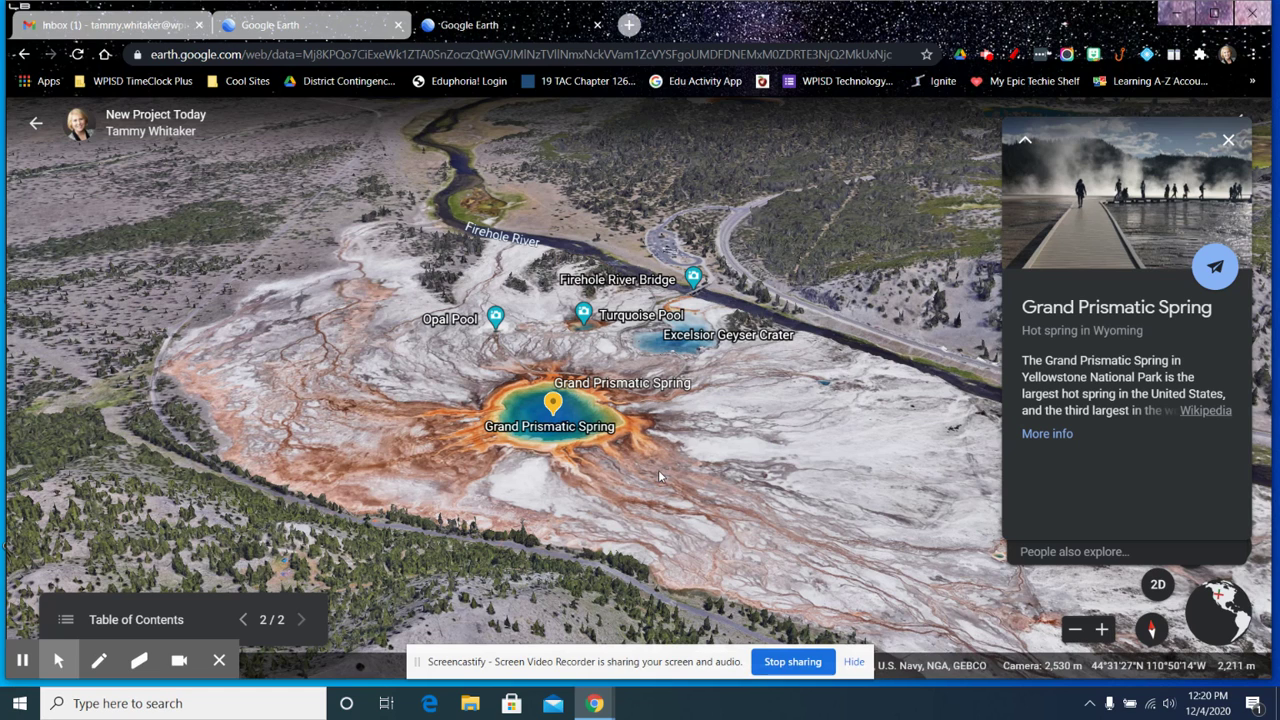
click(35, 124)
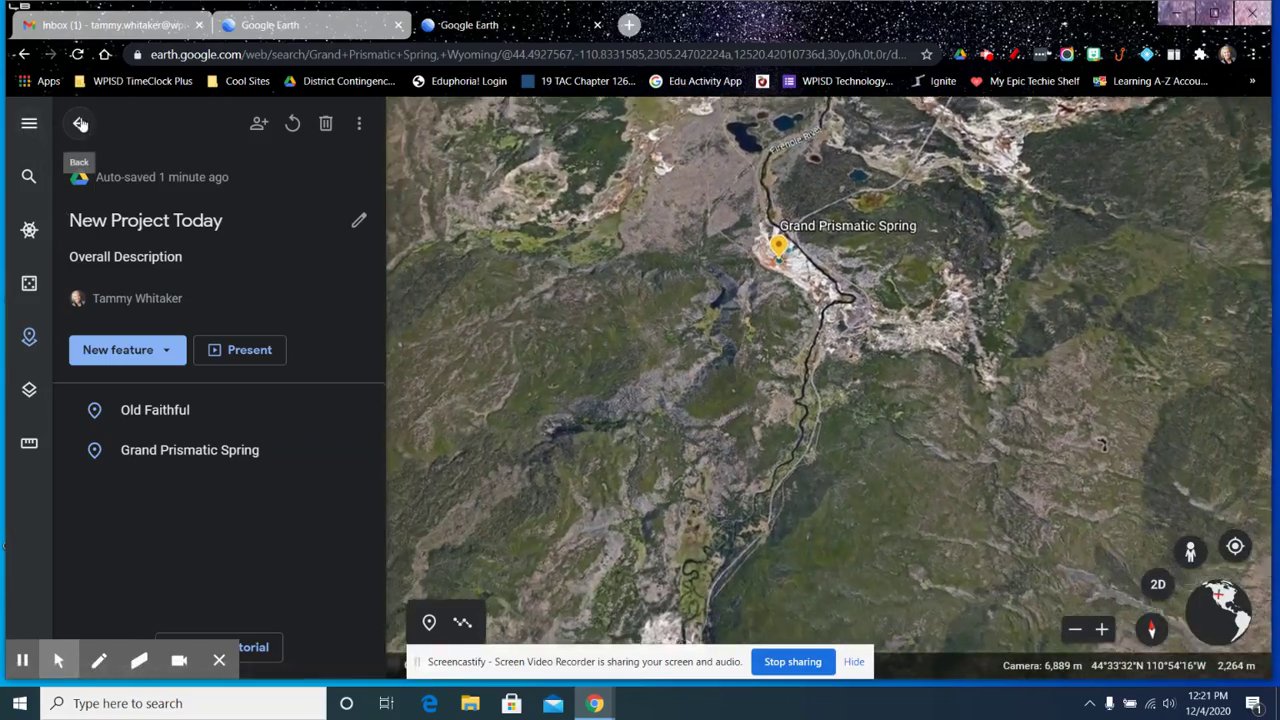
Go back to the projects list and show New Project Today's New feature choices.
click(81, 128)
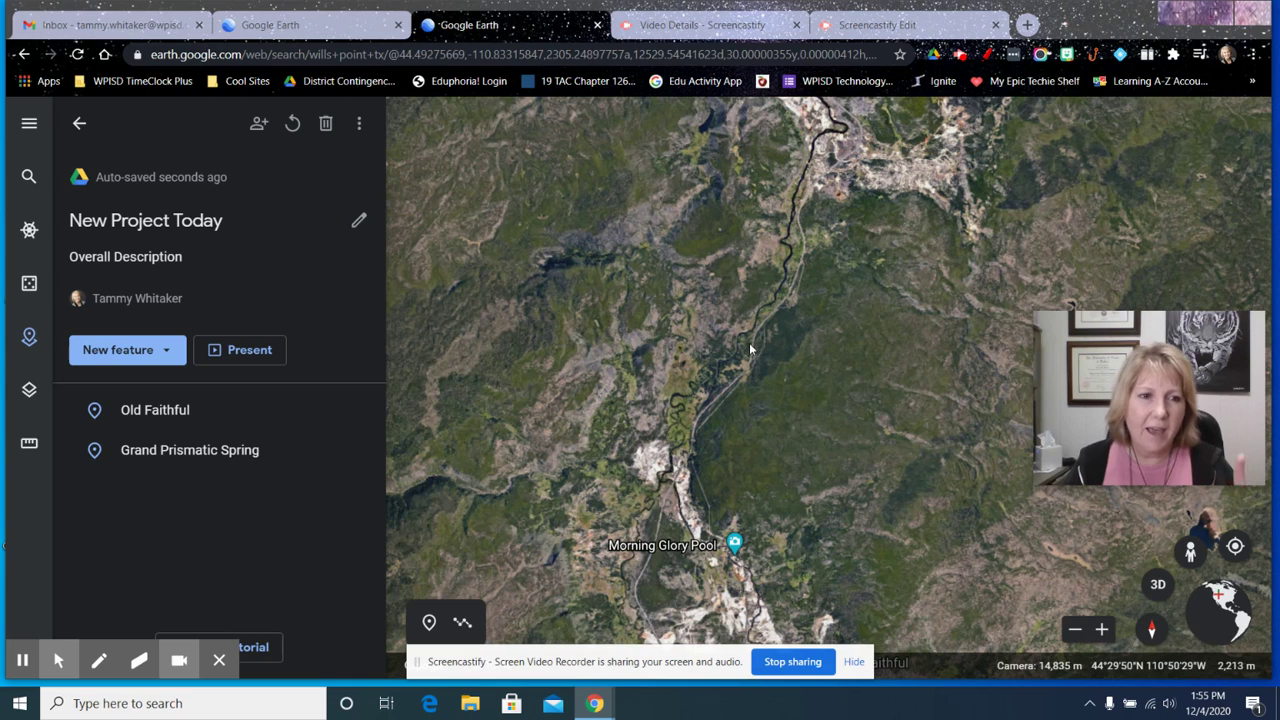
click(167, 355)
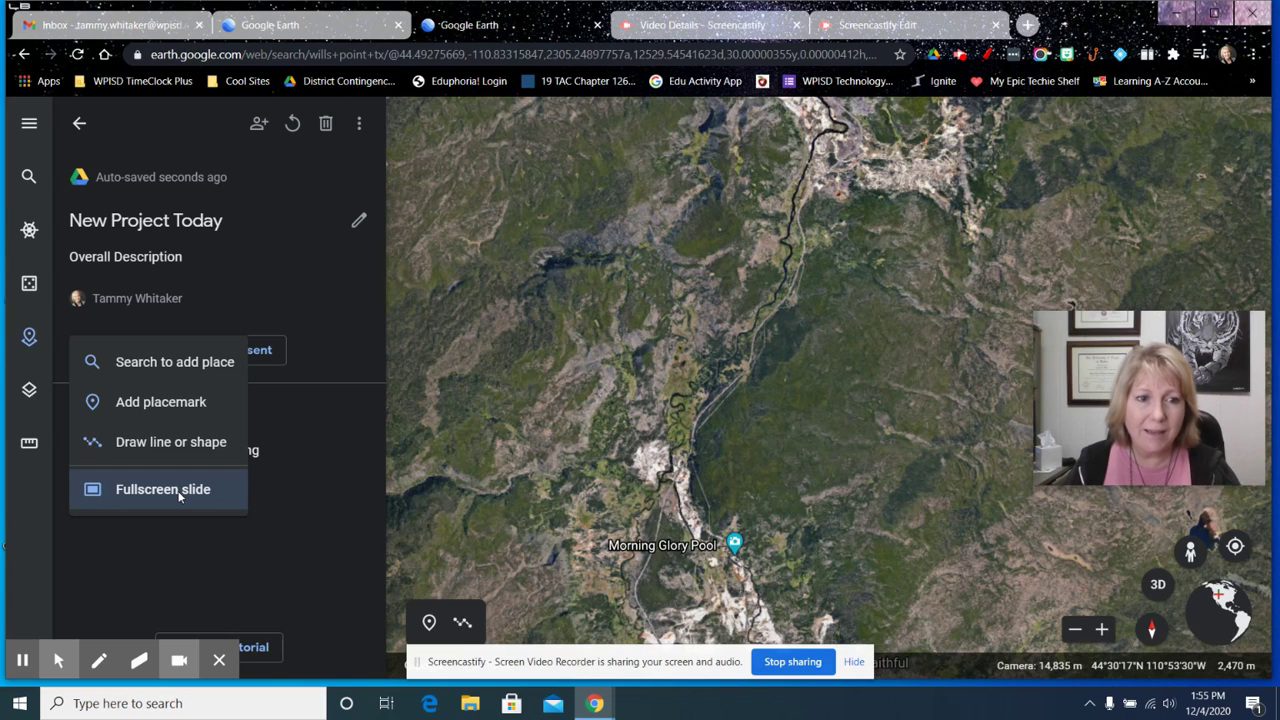
Add a fullscreen slide with a Yellowstone hot-spring photo as its background.
click(178, 489)
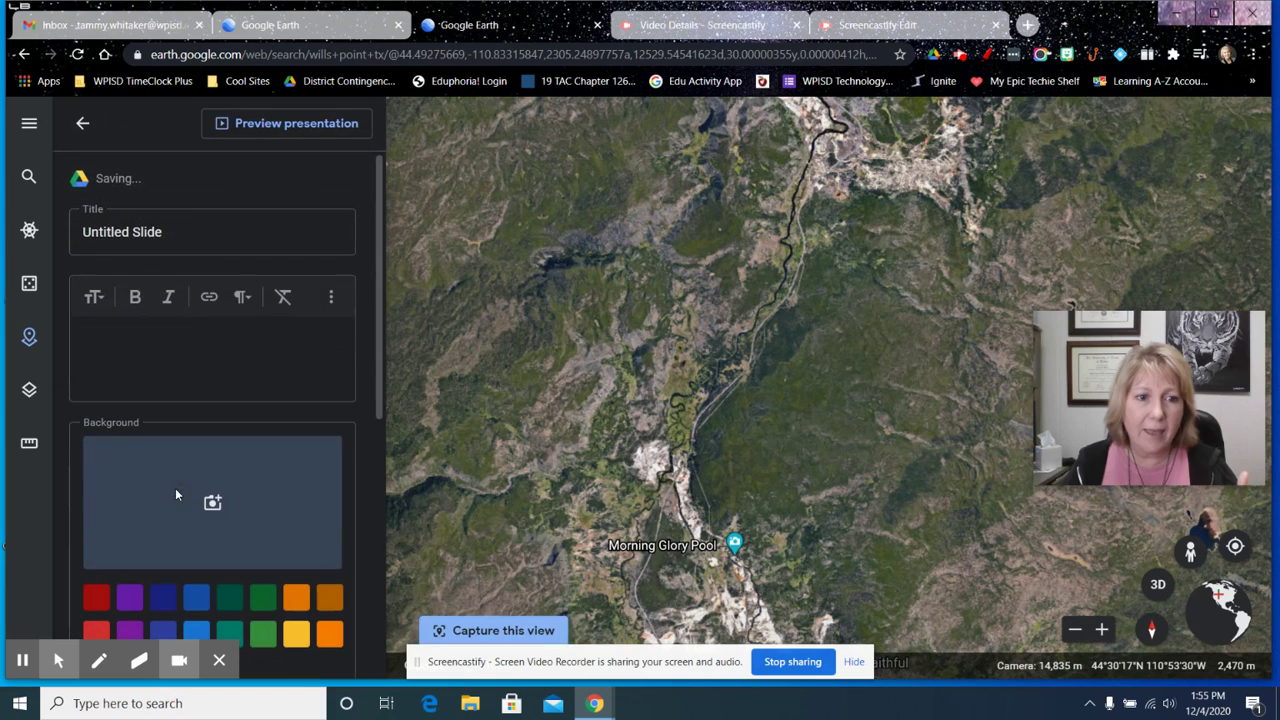
click(102, 345)
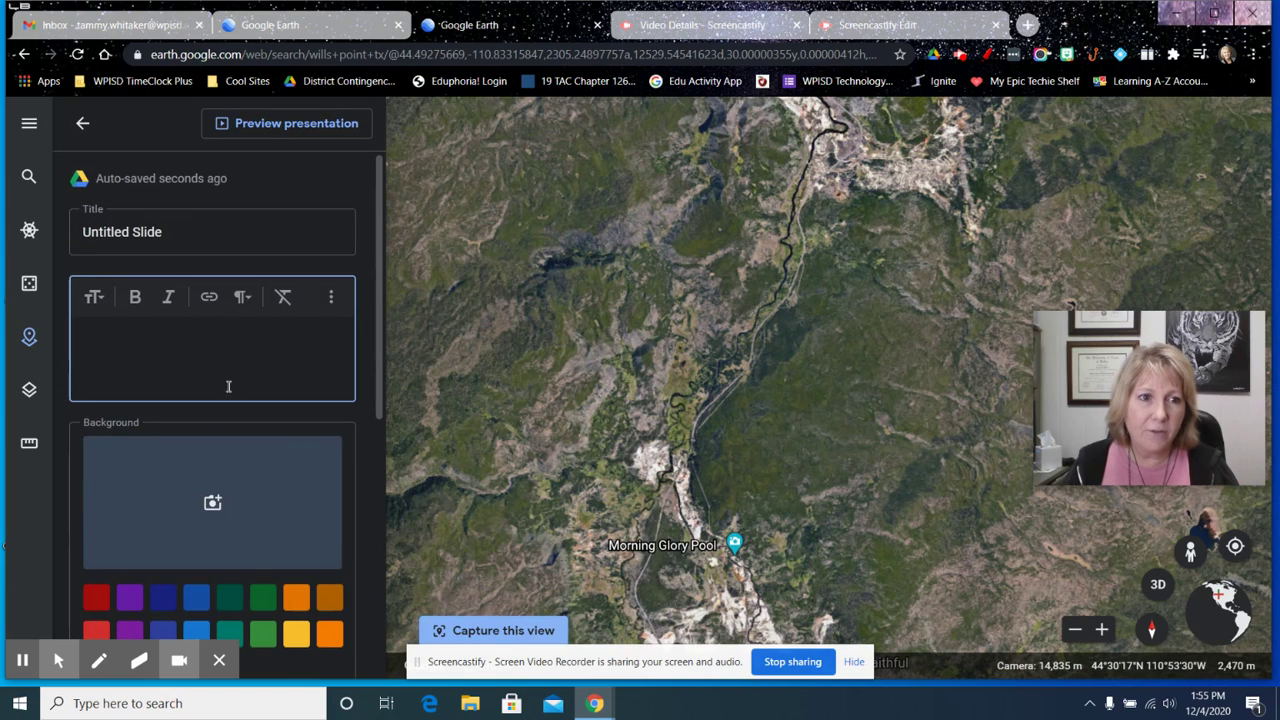
click(212, 502)
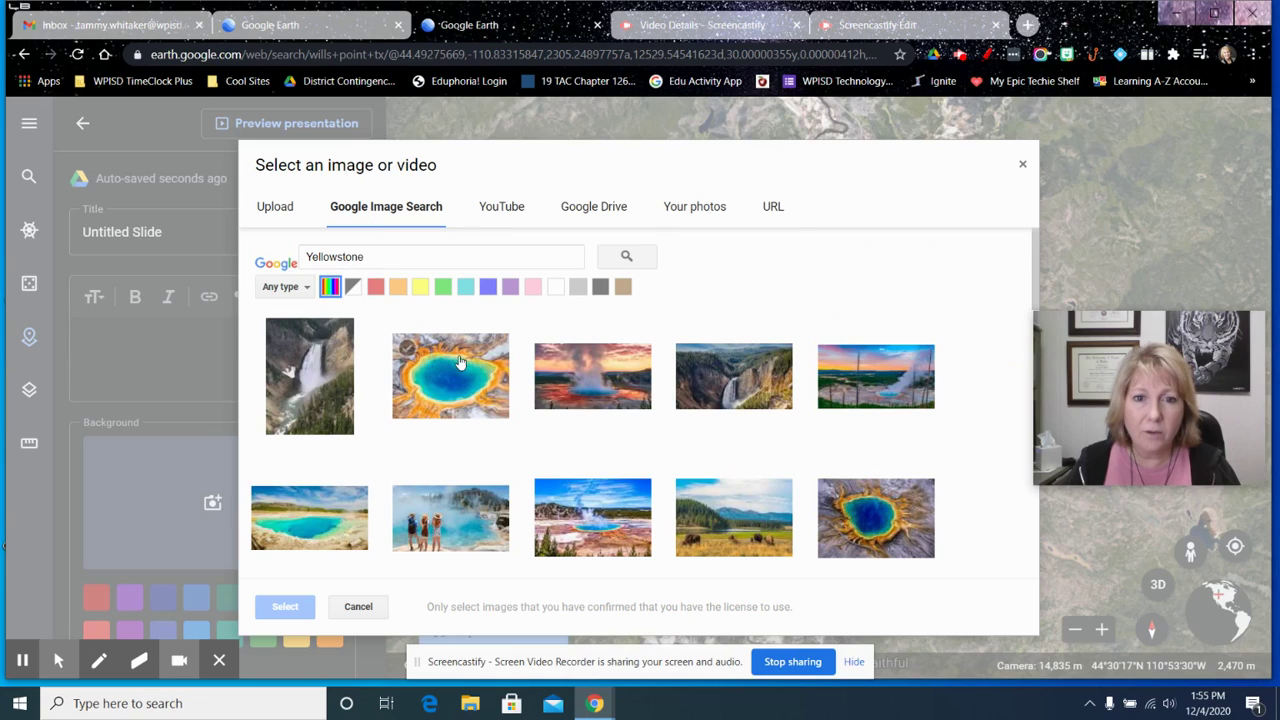
click(594, 393)
click(284, 606)
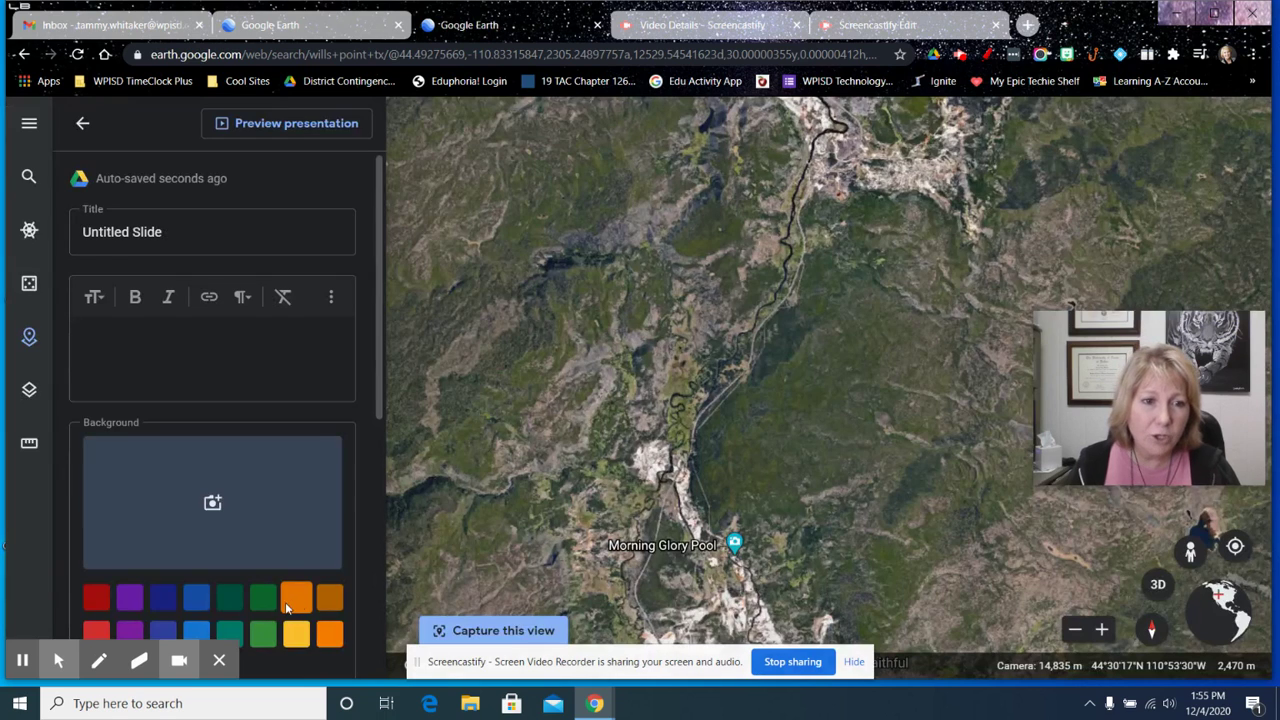
click(175, 360)
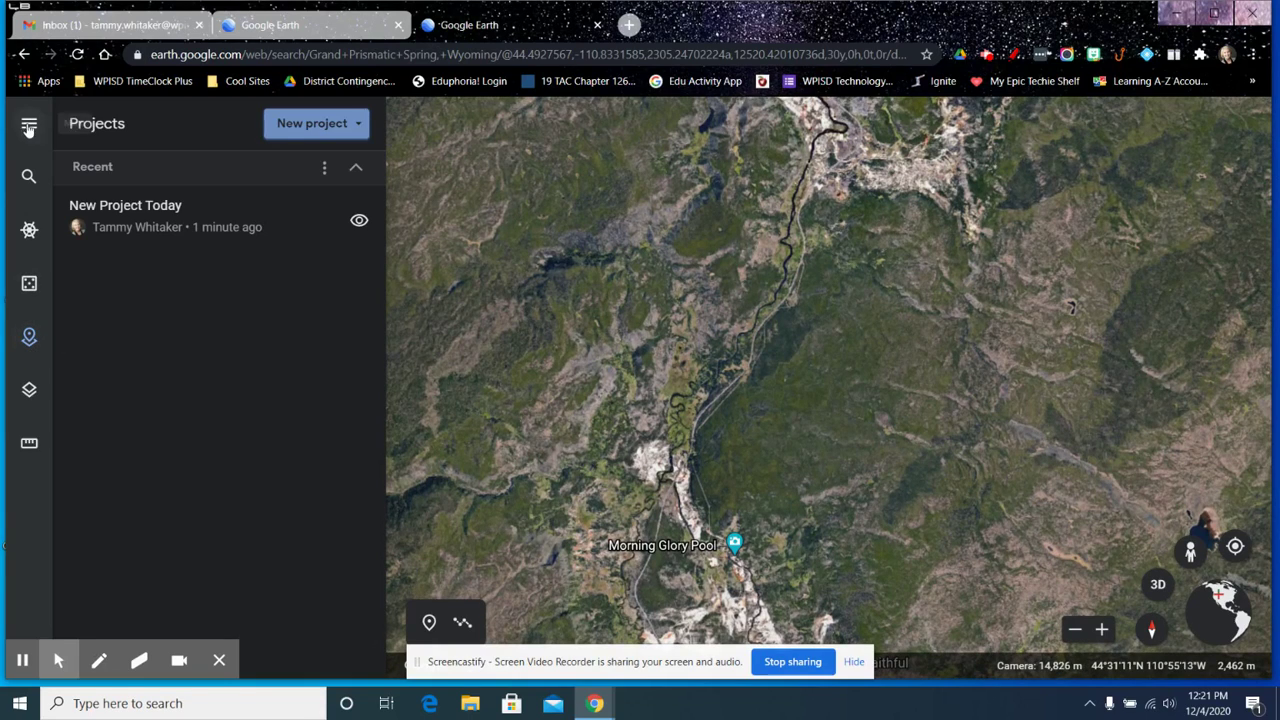
Open and close the Map Style panel, leaving the full map around Morning Glory Pool.
click(29, 391)
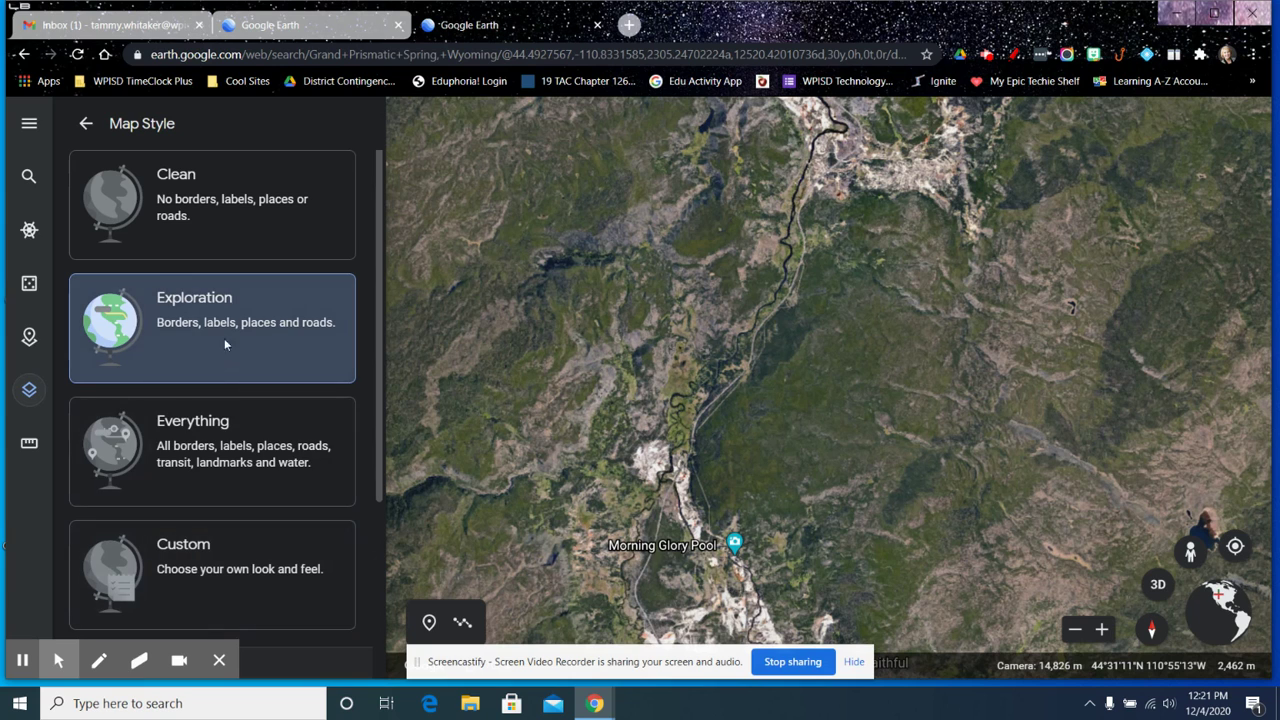
click(29, 389)
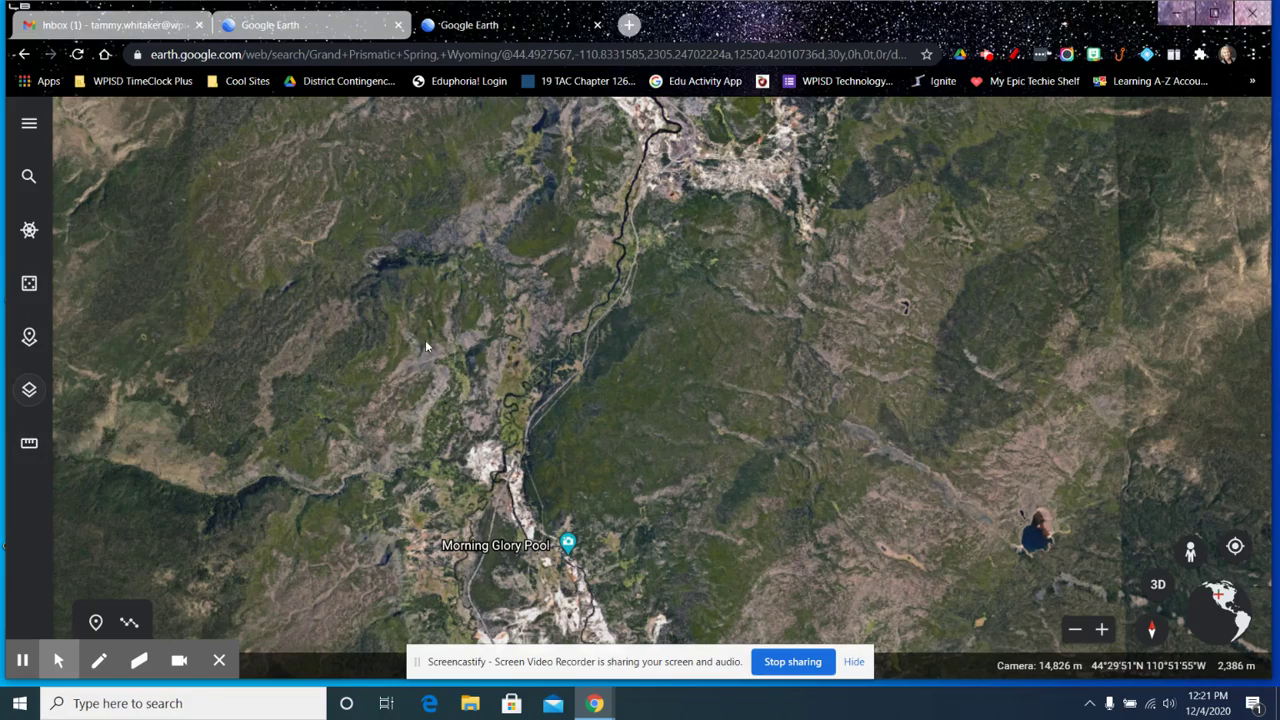
Search for 'wills point tx' to fly to Wills Point, Texas.
scroll(429, 344, down, 5)
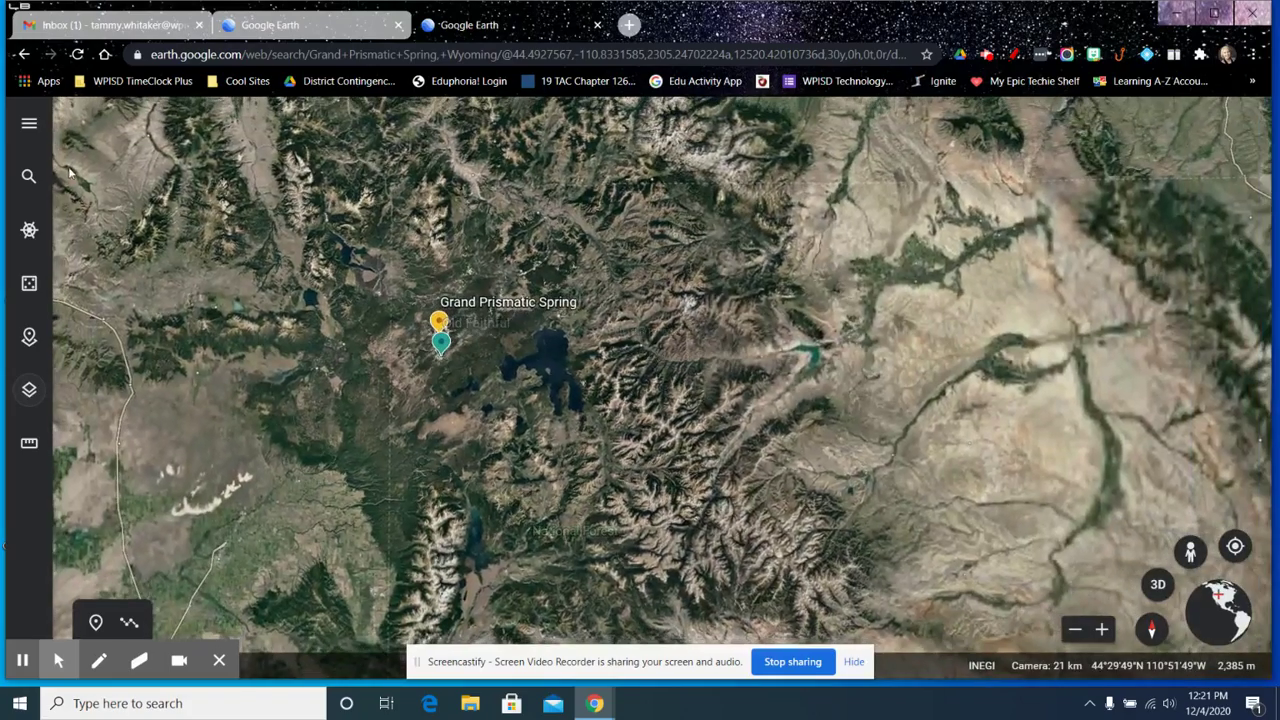
click(29, 176)
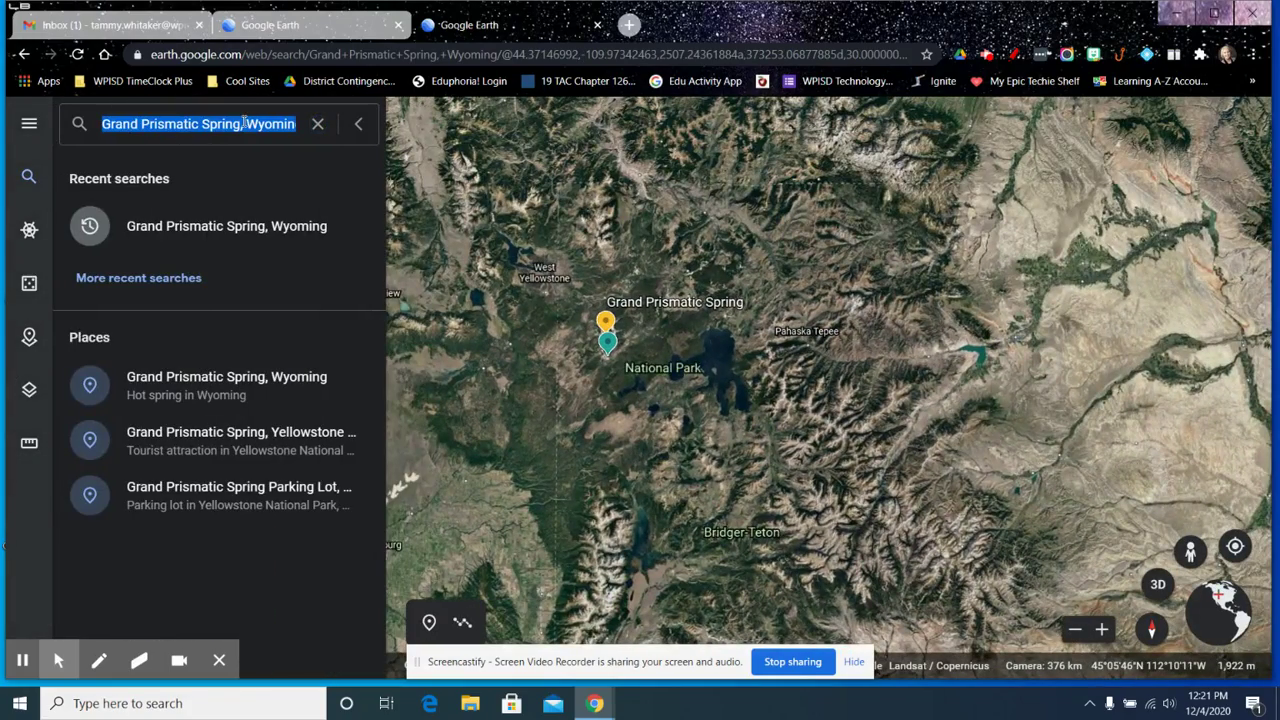
text(wills point tx)
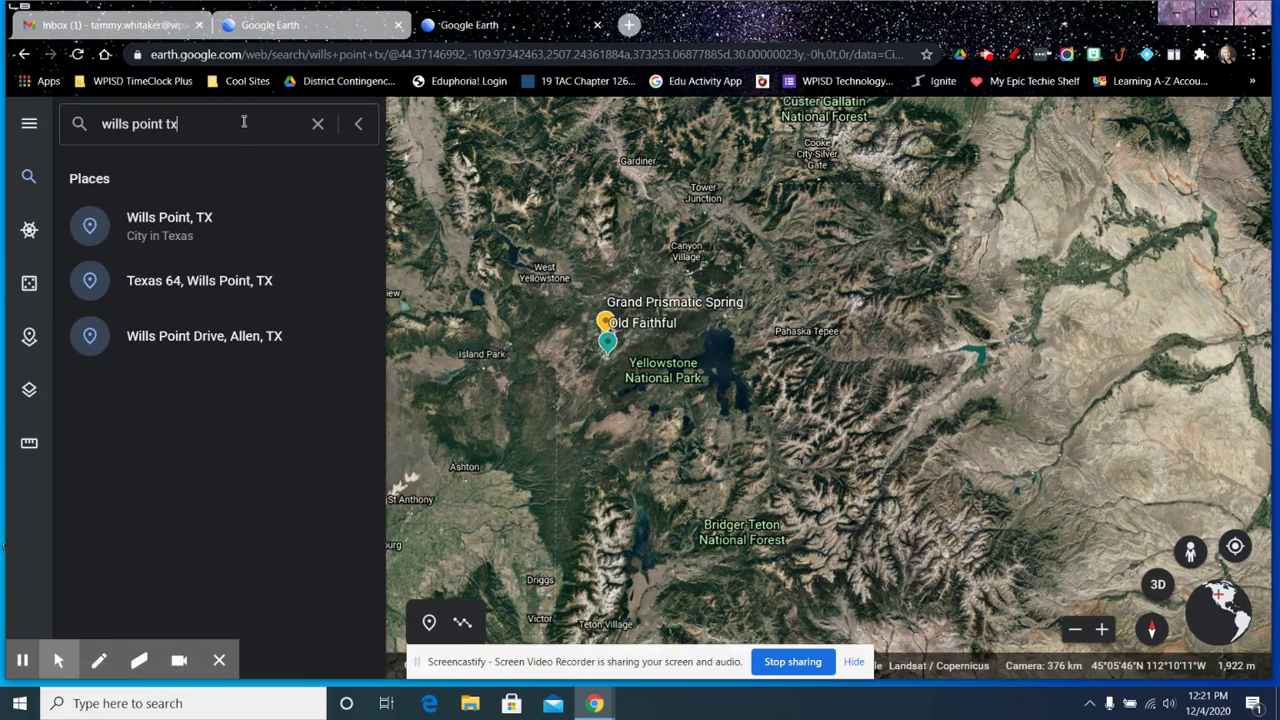
key(Return)
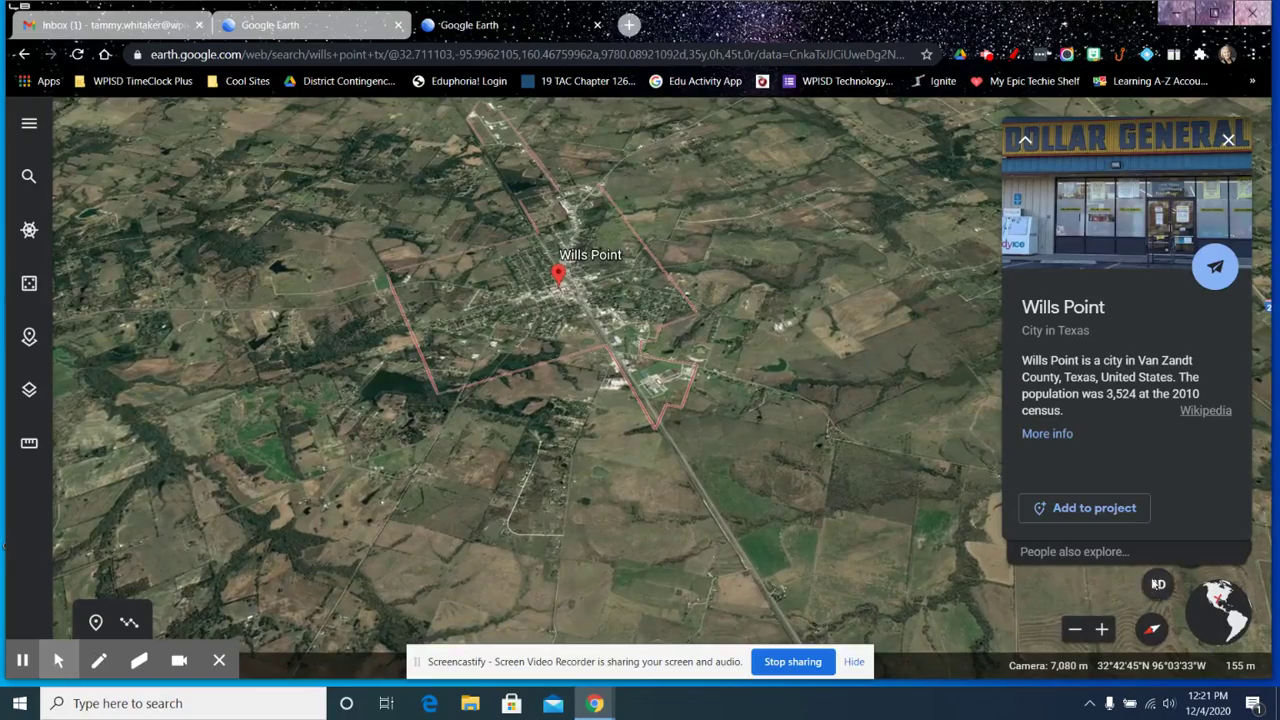
Flatten the Wills Point view to top-down and pan out so Terrell is also visible.
click(1158, 584)
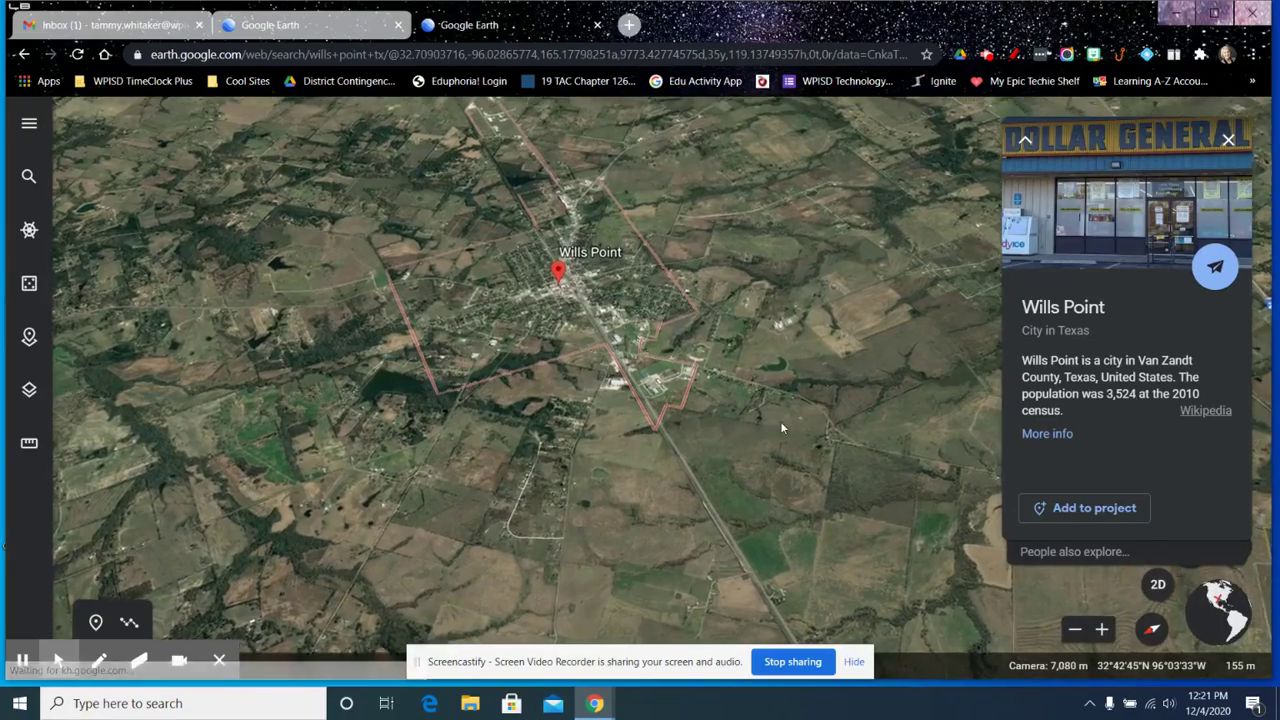
click(703, 406)
mouse_move(644, 432)
shift+mouse_down()
mouse_move(277, 234)
mouse_move(759, 477)
shift+mouse_up()
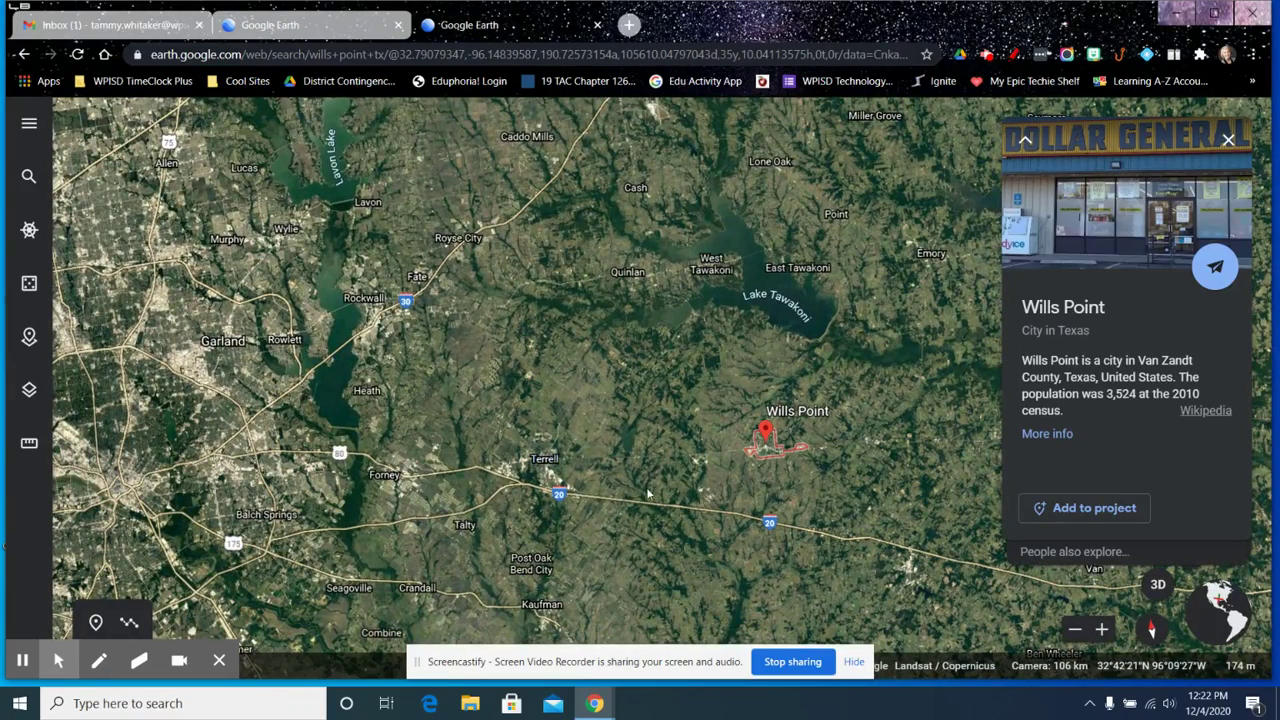
drag(624, 500, 562, 496)
scroll(671, 464, up, 3)
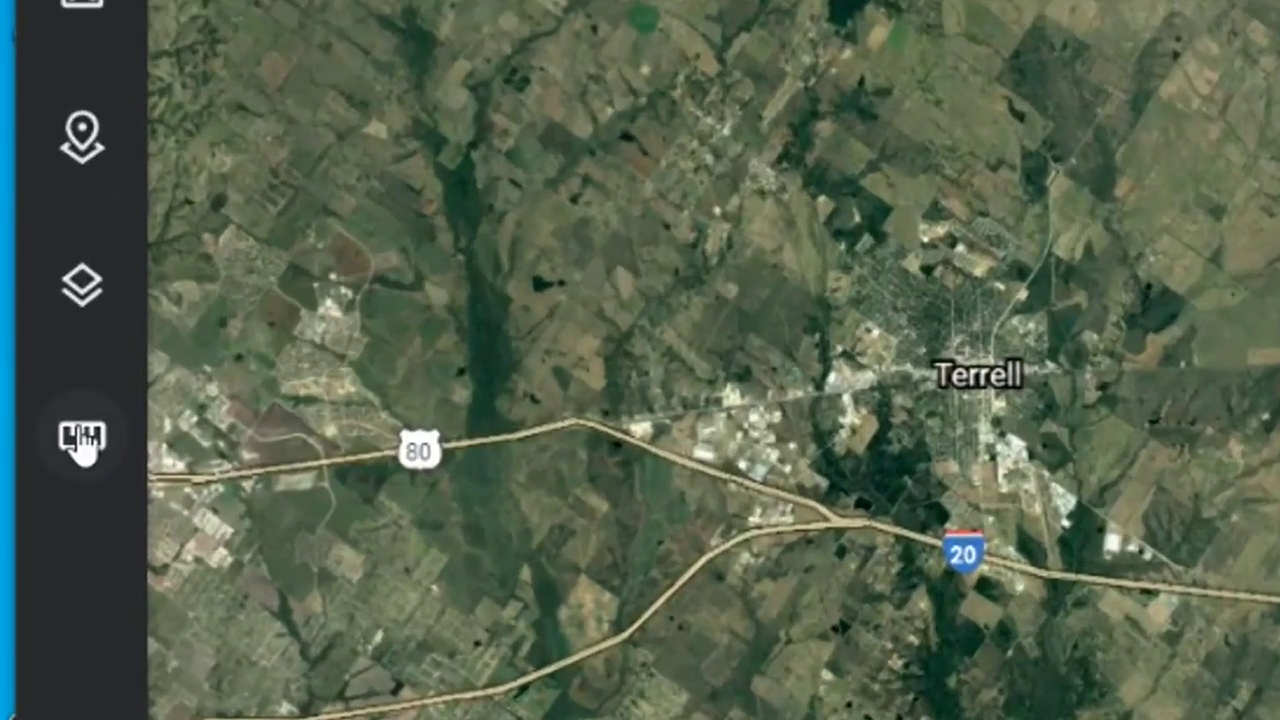
Measure a triangle from Wills Point to Terrell to near Myrtle Springs and back, keeping units unchanged.
click(29, 443)
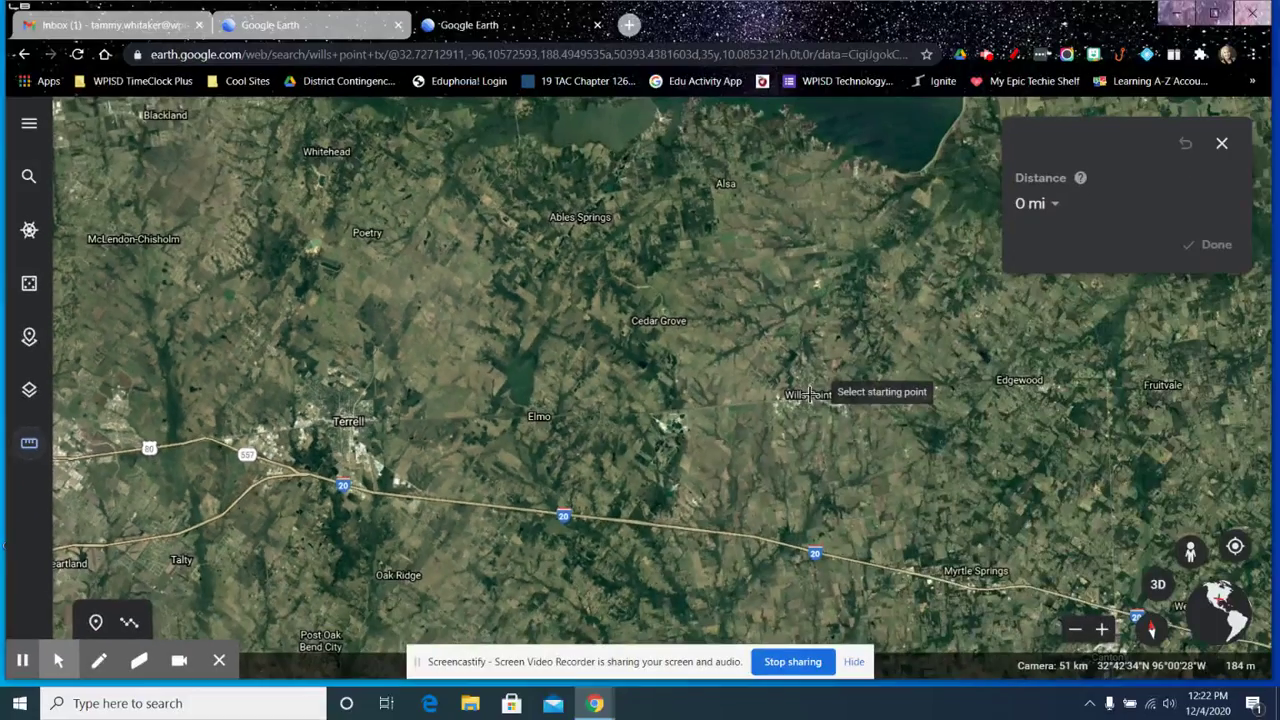
click(809, 394)
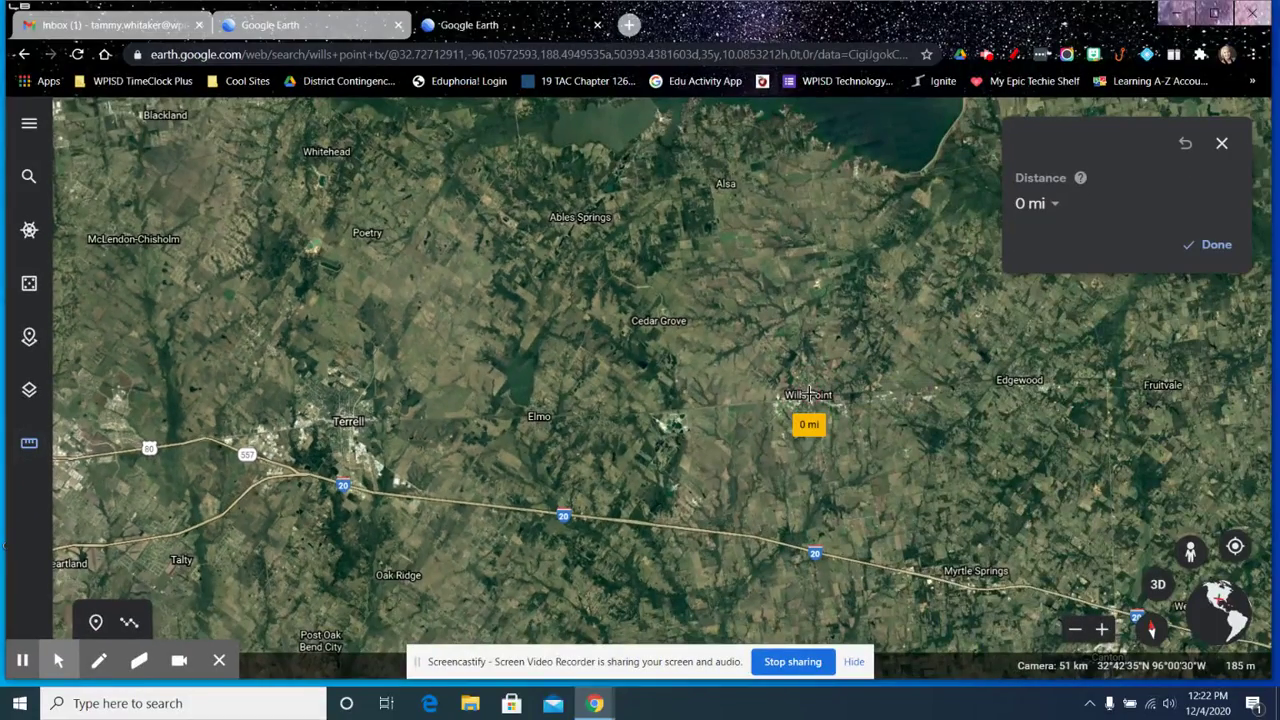
click(341, 421)
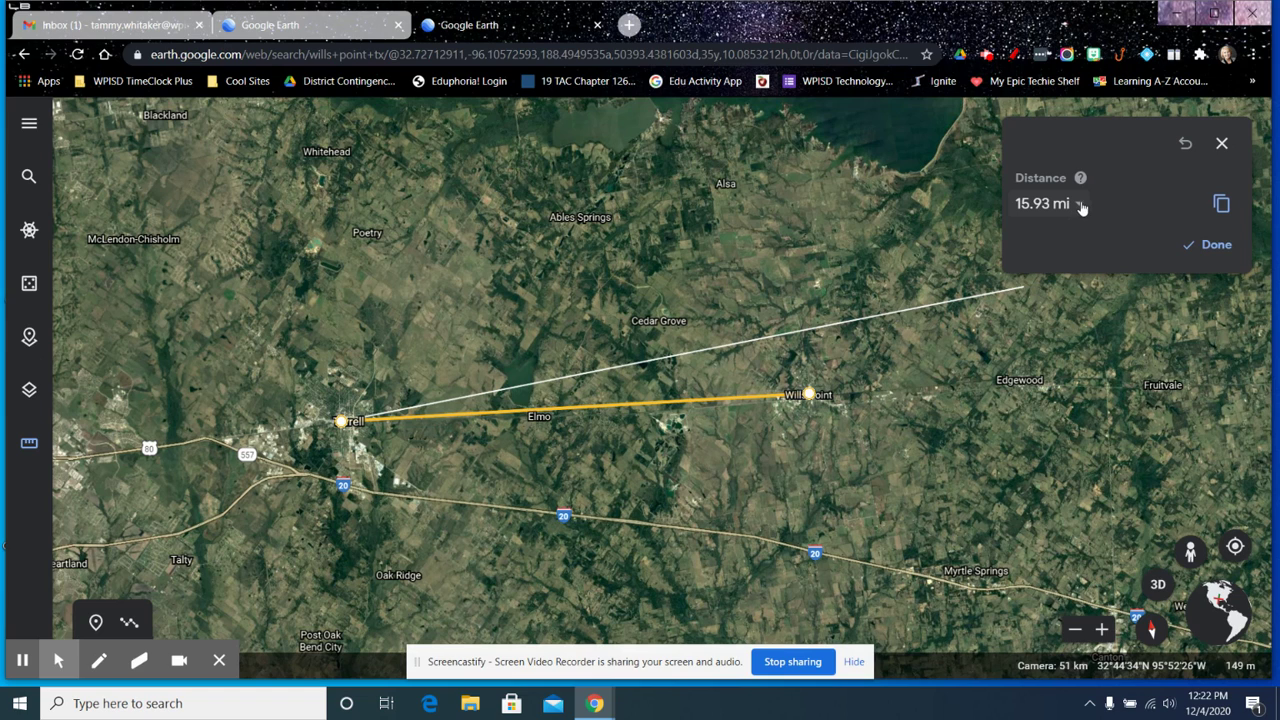
click(1079, 204)
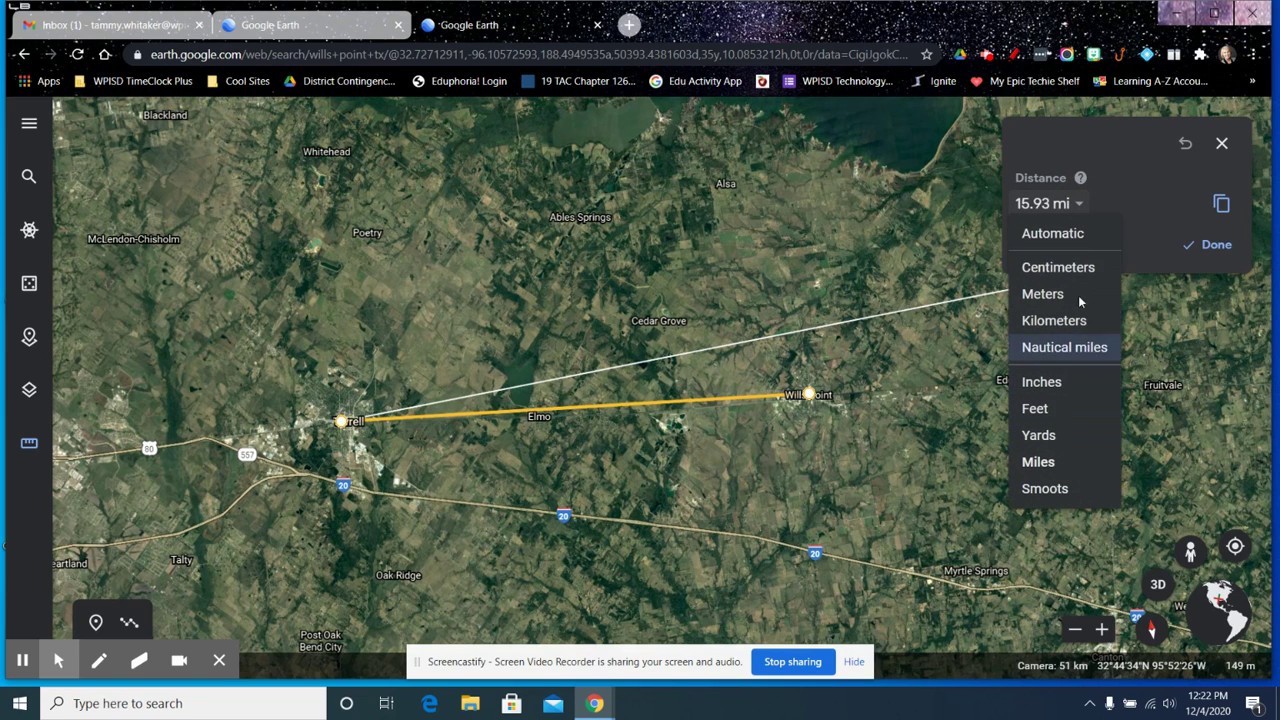
click(1110, 194)
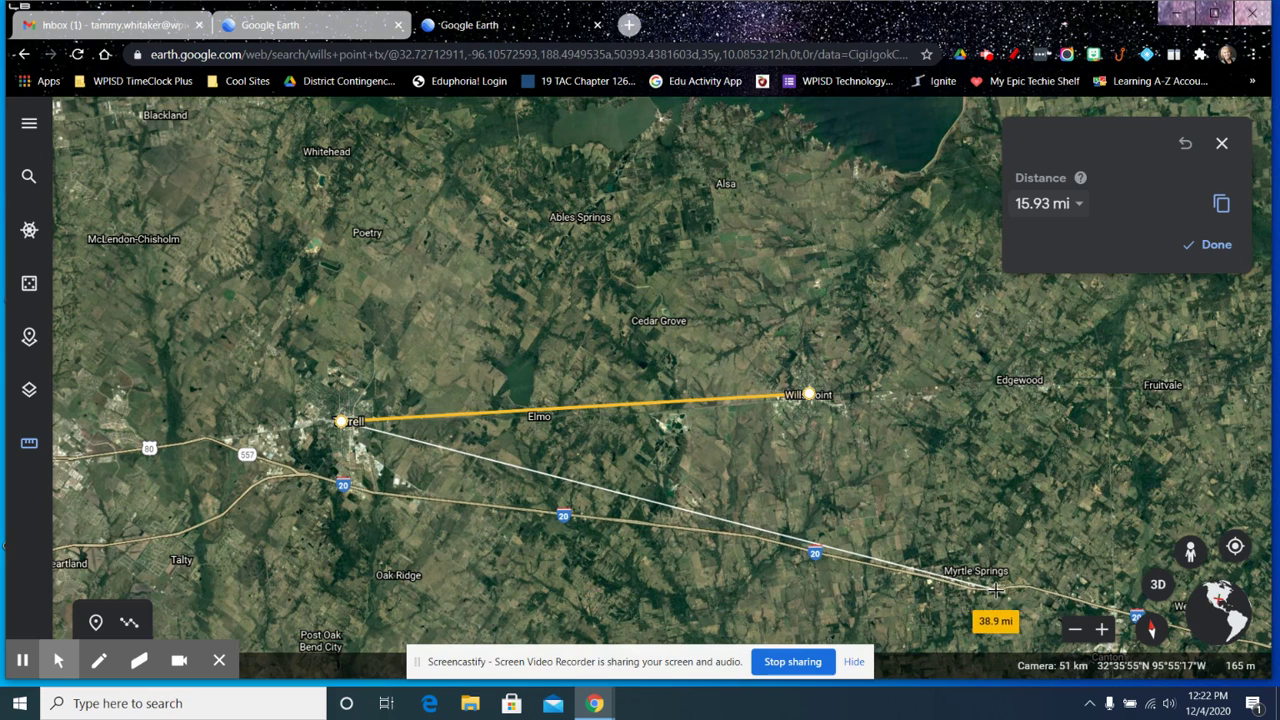
click(995, 590)
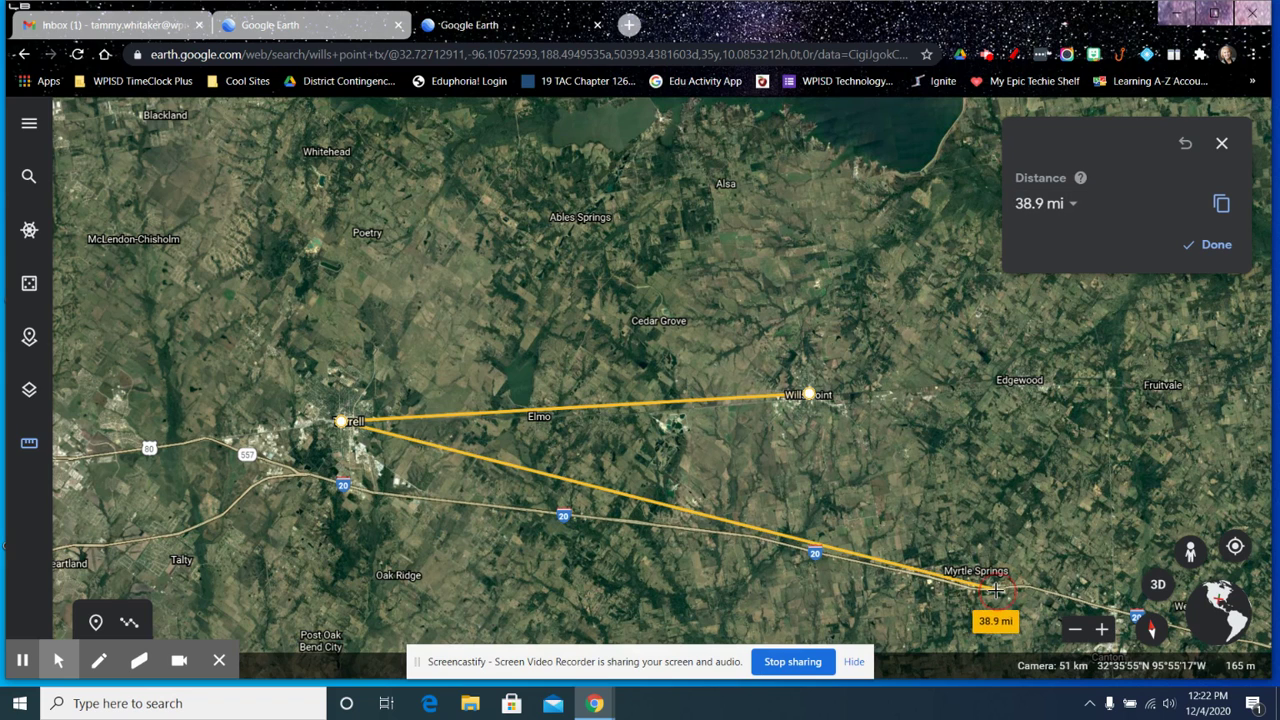
click(808, 394)
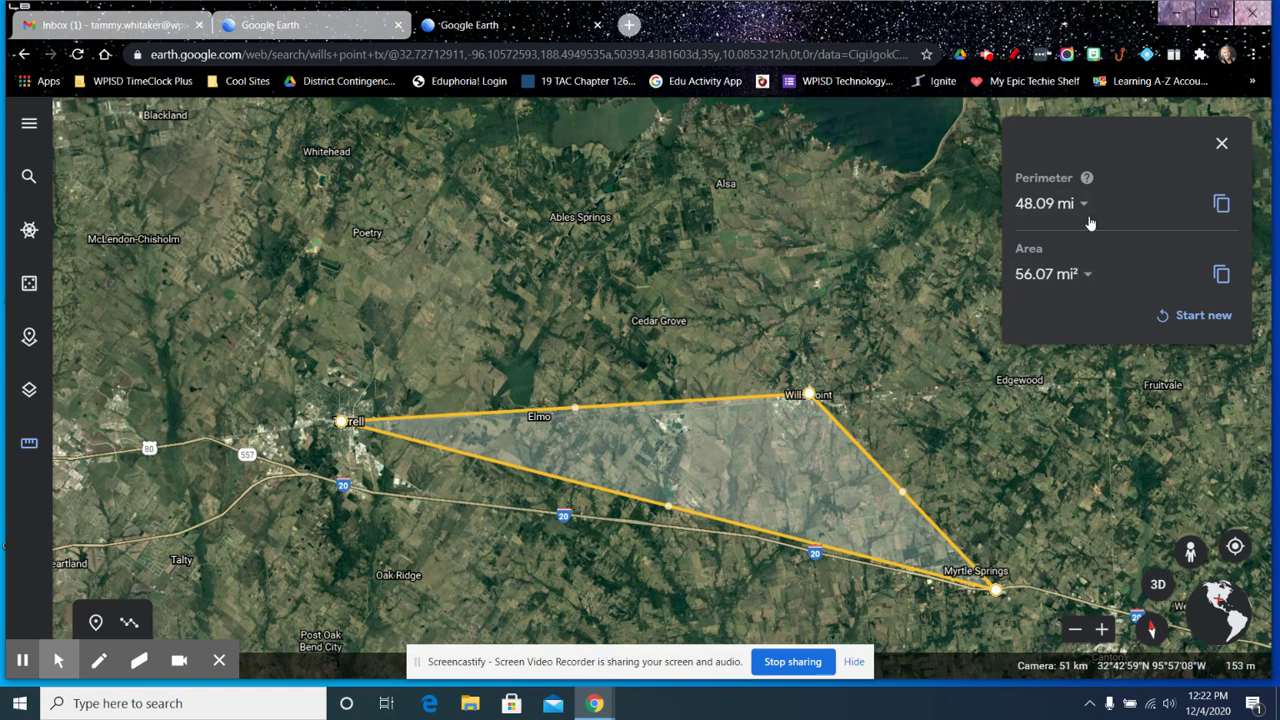
Check the perimeter and area unit lists, keeping miles, then clear the triangle with Start new.
click(1084, 205)
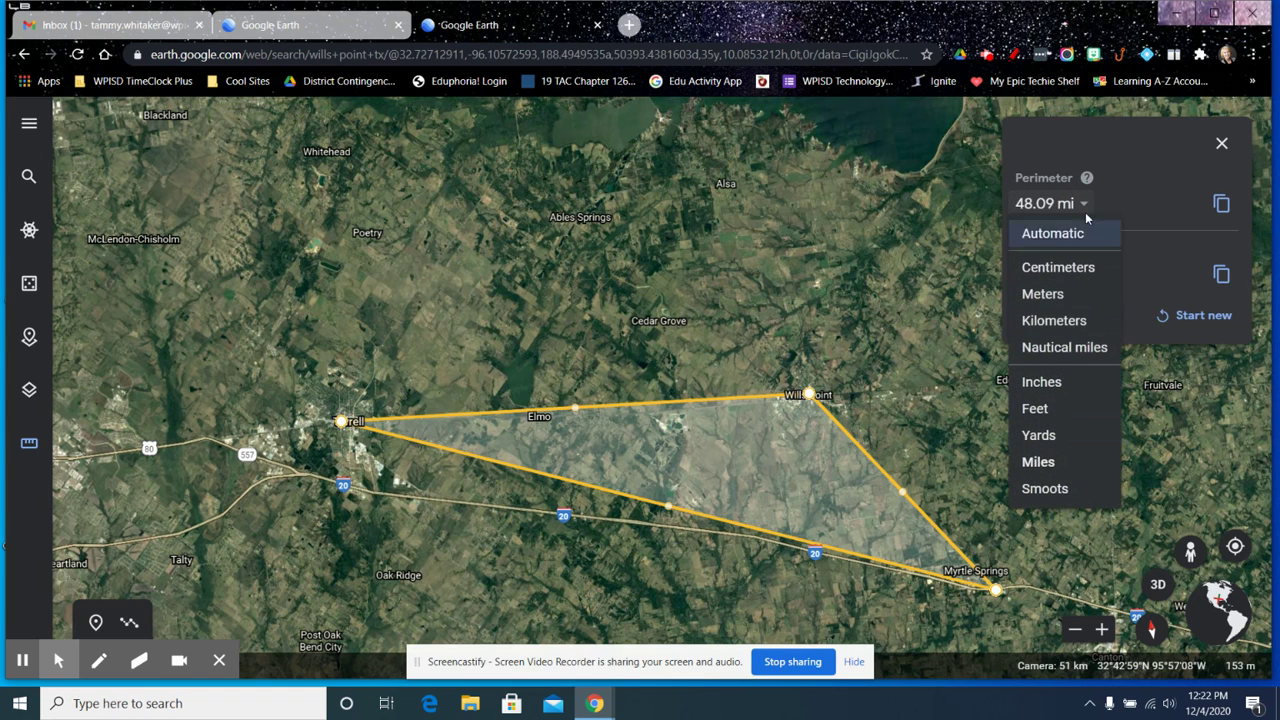
click(1085, 203)
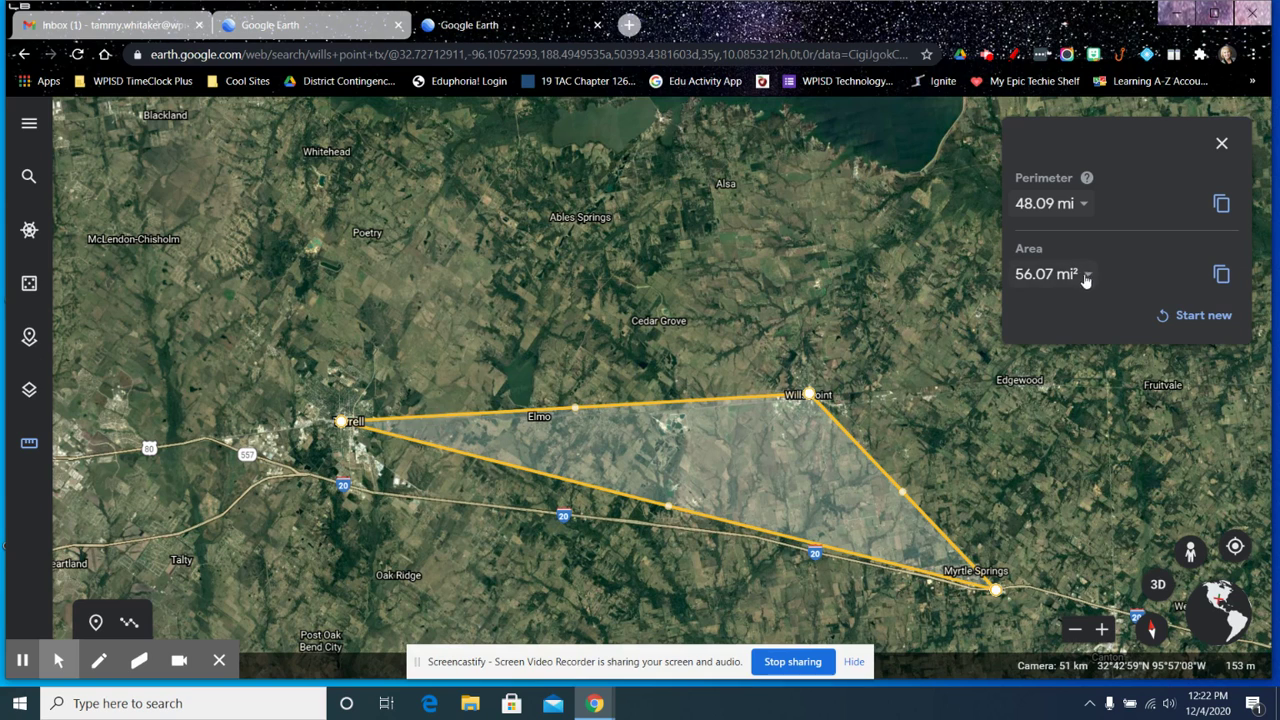
click(1086, 278)
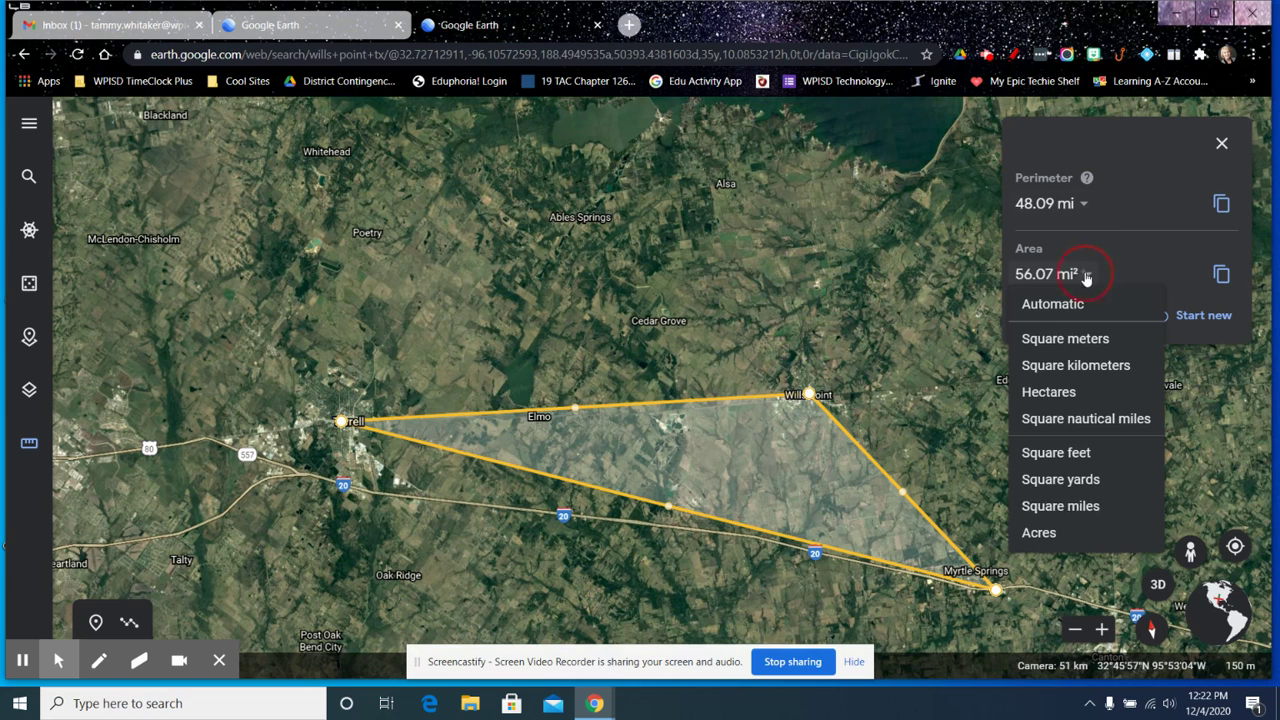
click(1087, 276)
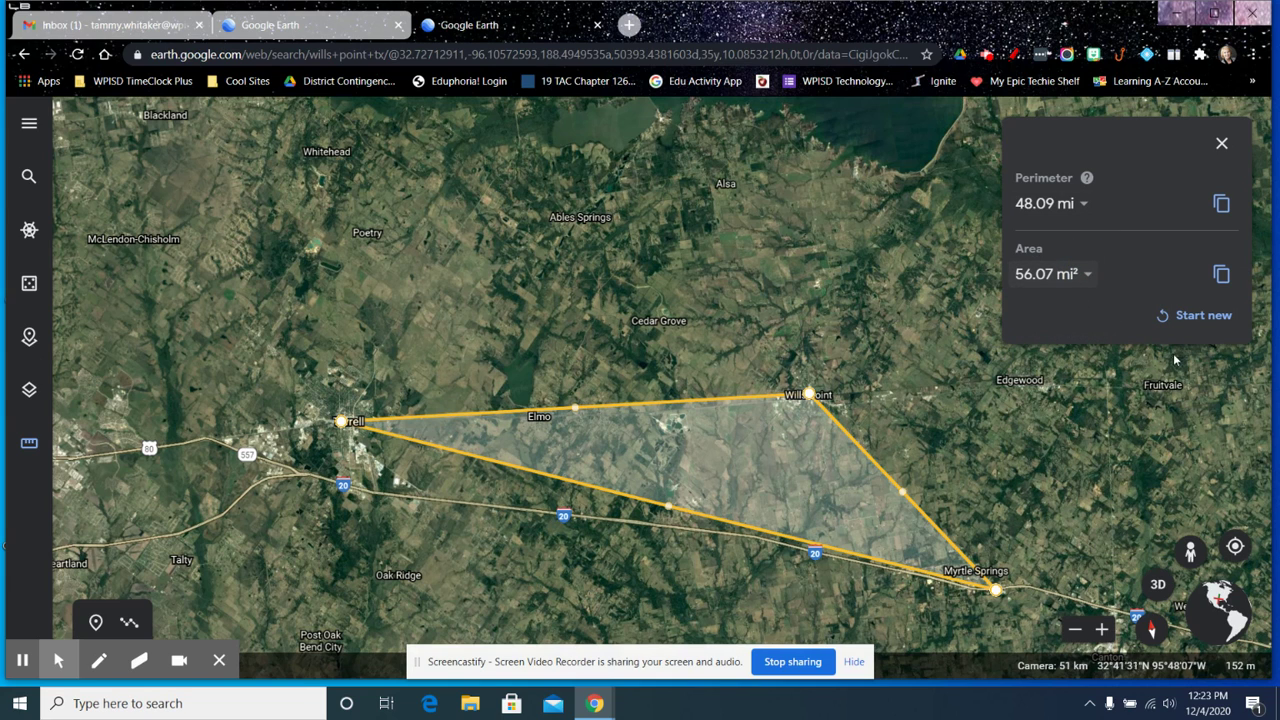
click(1193, 318)
Close the measure panel, zoom out over northeast Texas from Dallas to Tyler, and open the main menu.
click(30, 443)
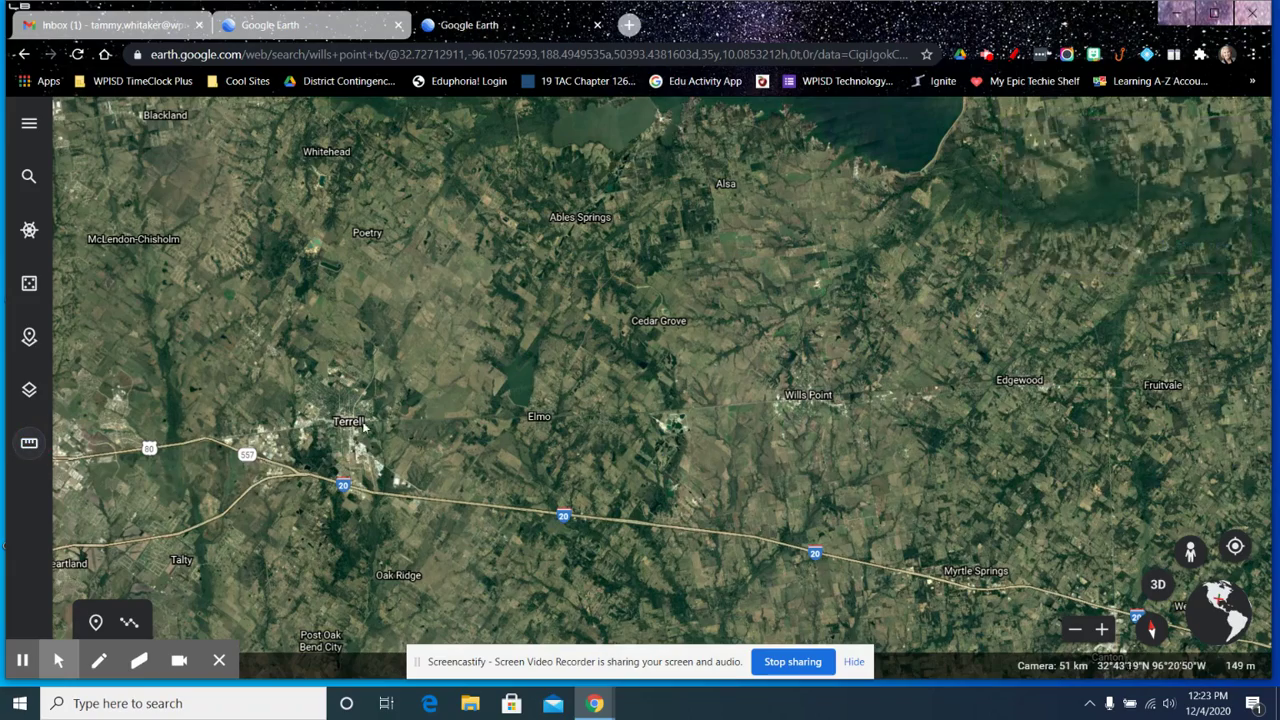
scroll(433, 399, down, 3)
scroll(433, 399, down, 3)
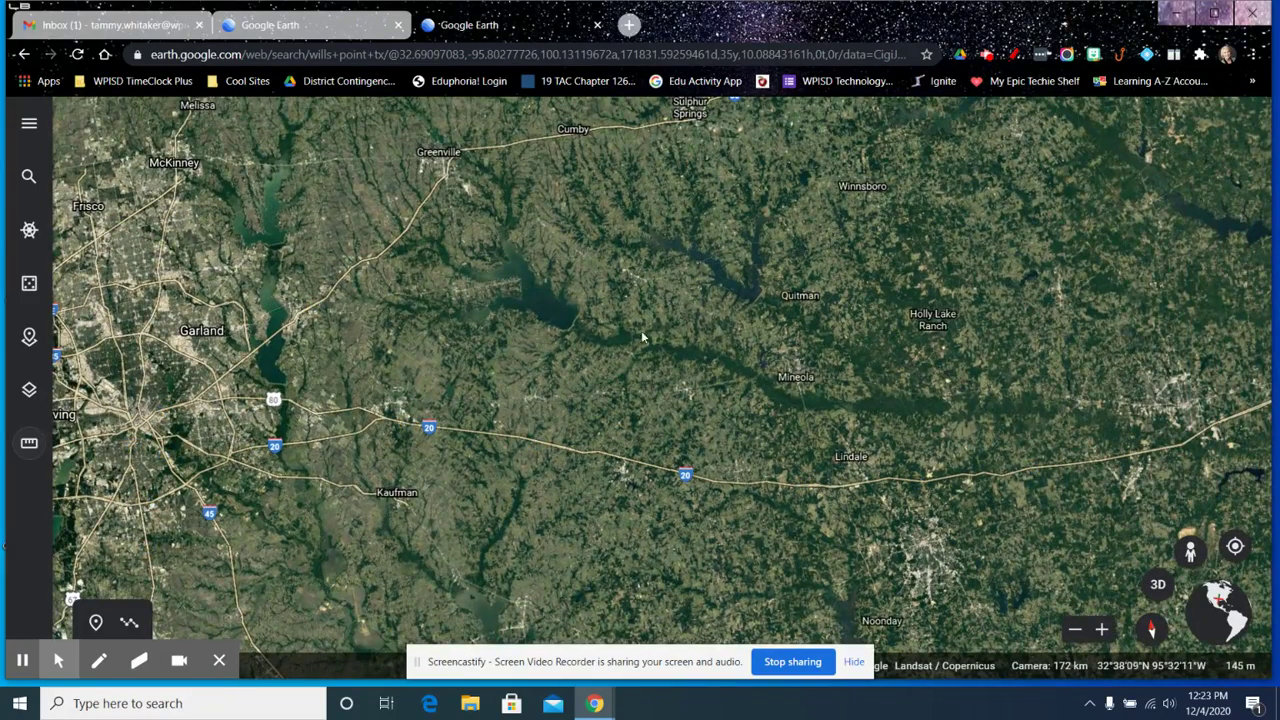
drag(500, 350, 590, 414)
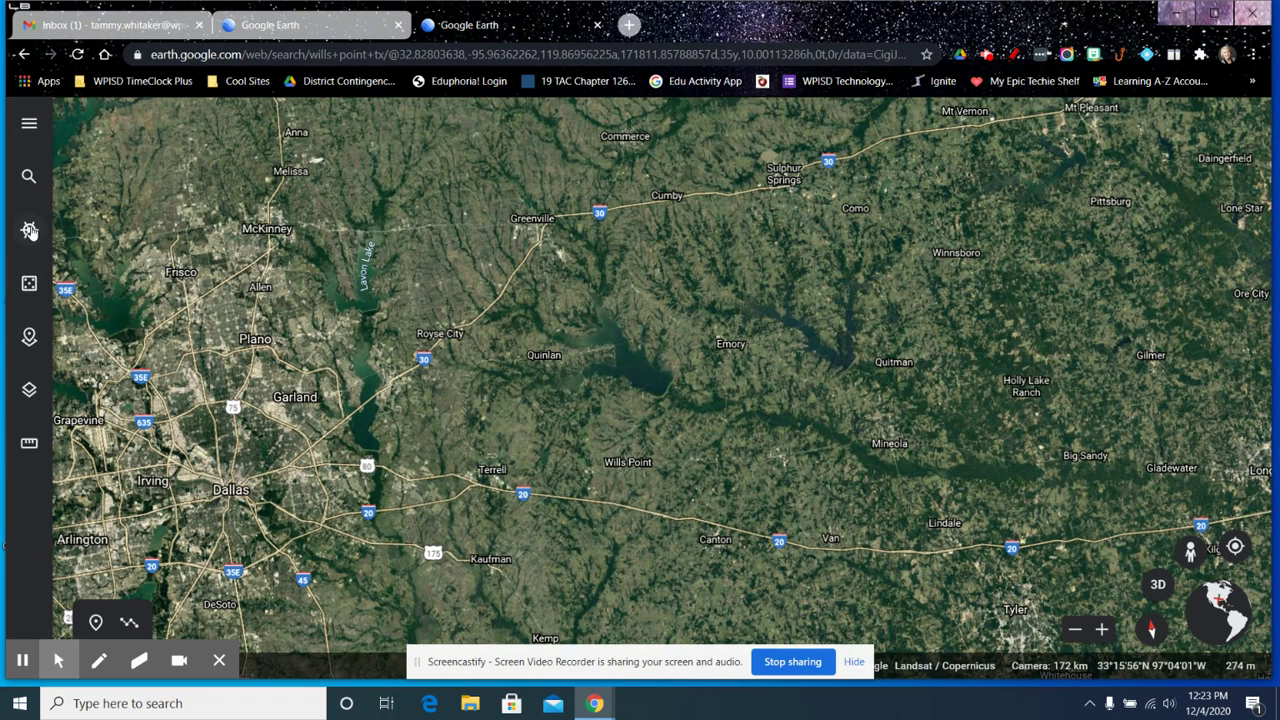
click(29, 127)
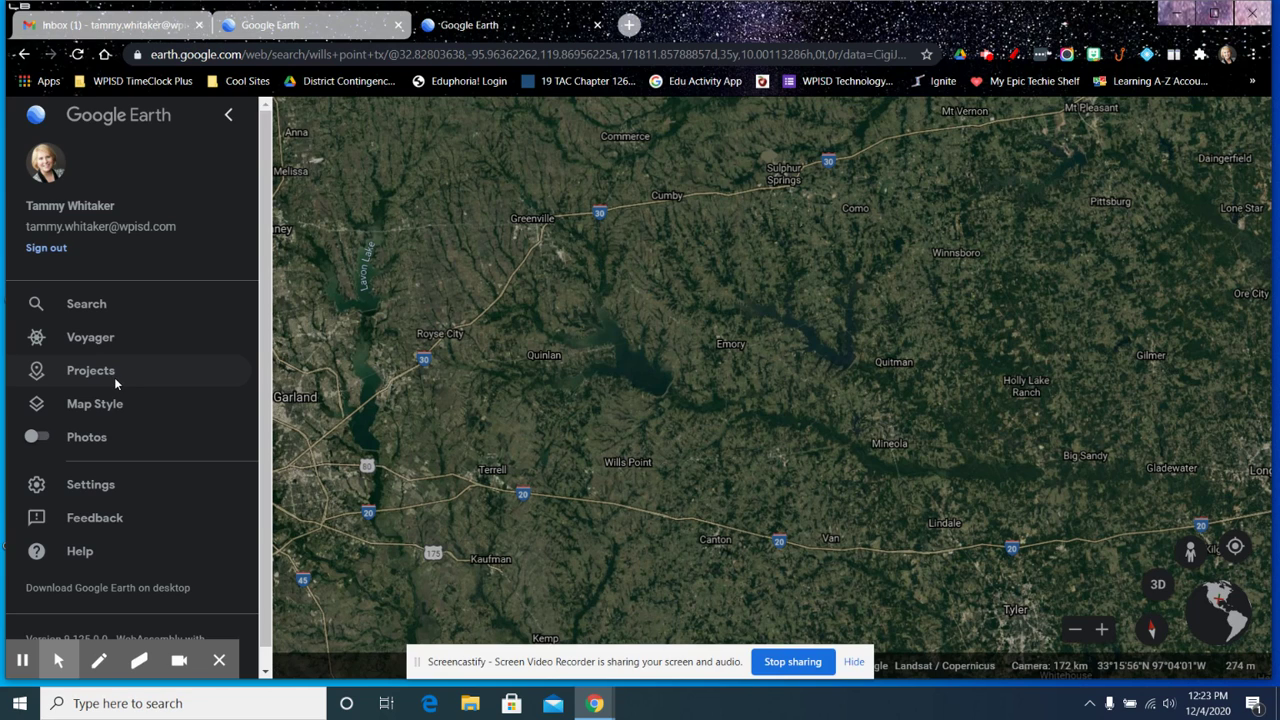
Collapse the side menu and pan the map across northeast Texas.
click(228, 118)
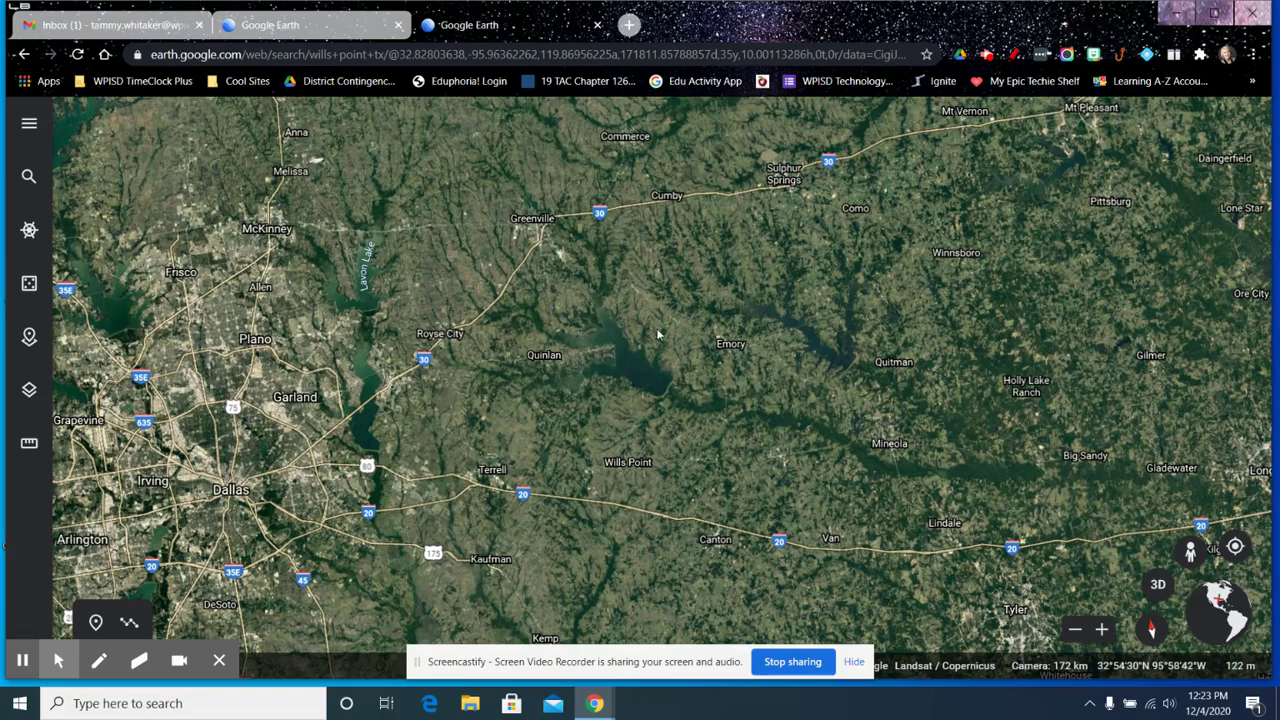
drag(697, 337, 657, 380)
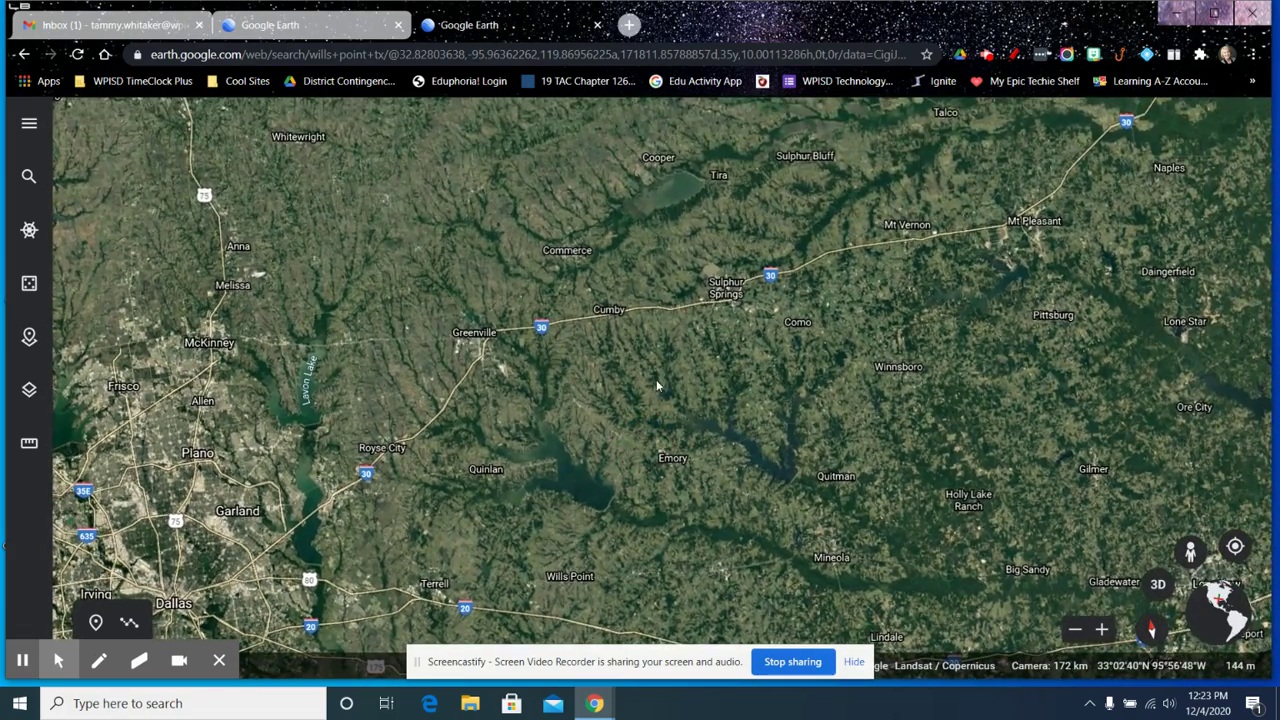
drag(707, 268, 721, 234)
Zoom out to the whole globe and spin it to show Africa and Arabia.
scroll(690, 270, down, 5)
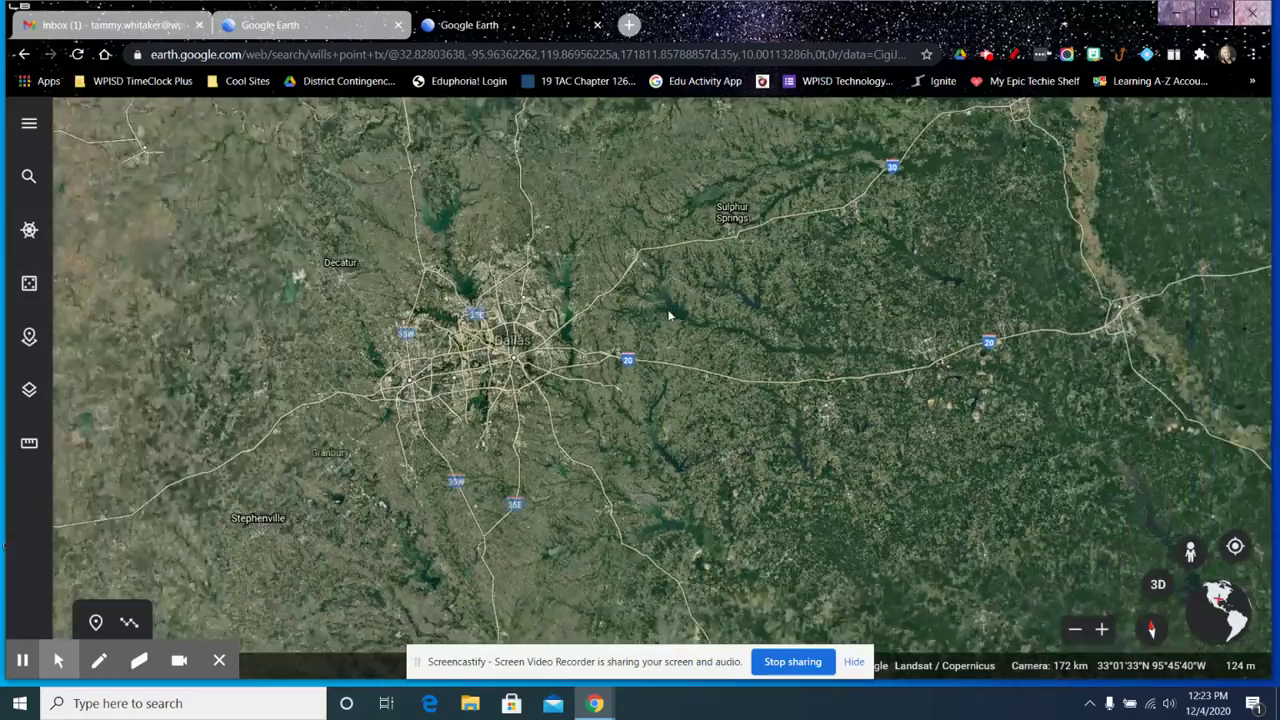
scroll(663, 318, down, 8)
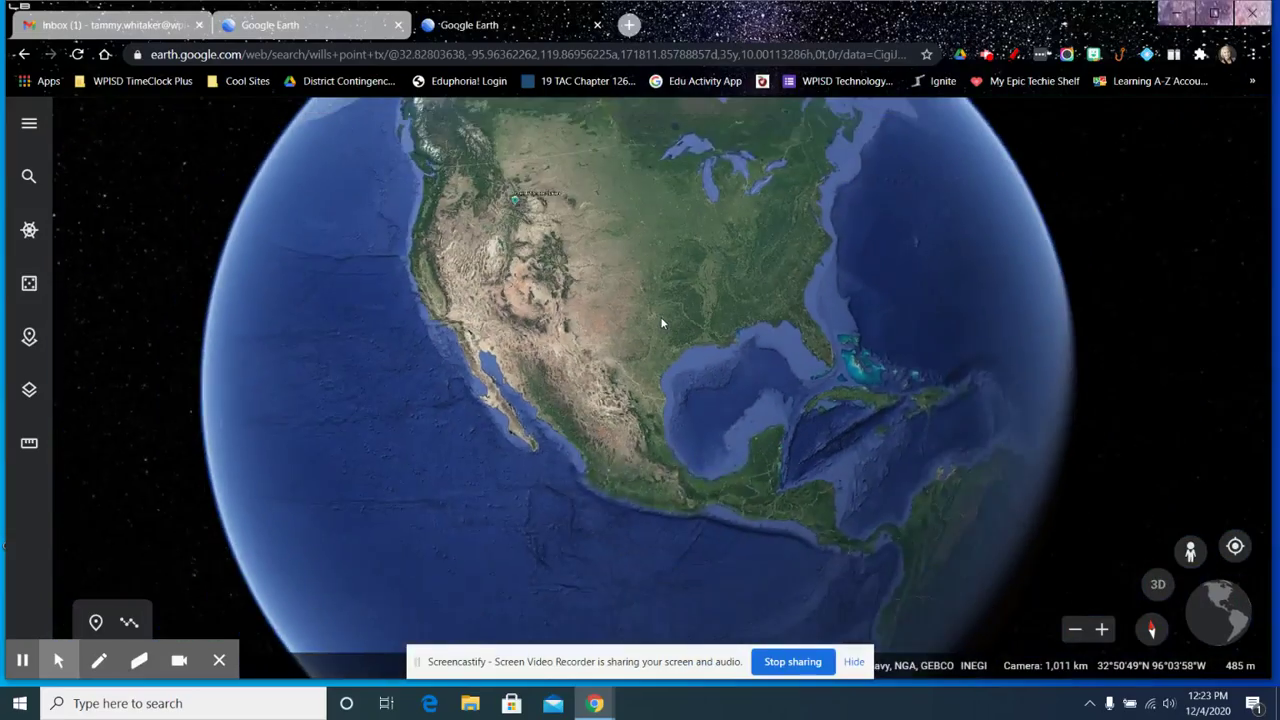
scroll(660, 318, down, 10)
drag(706, 316, 509, 366)
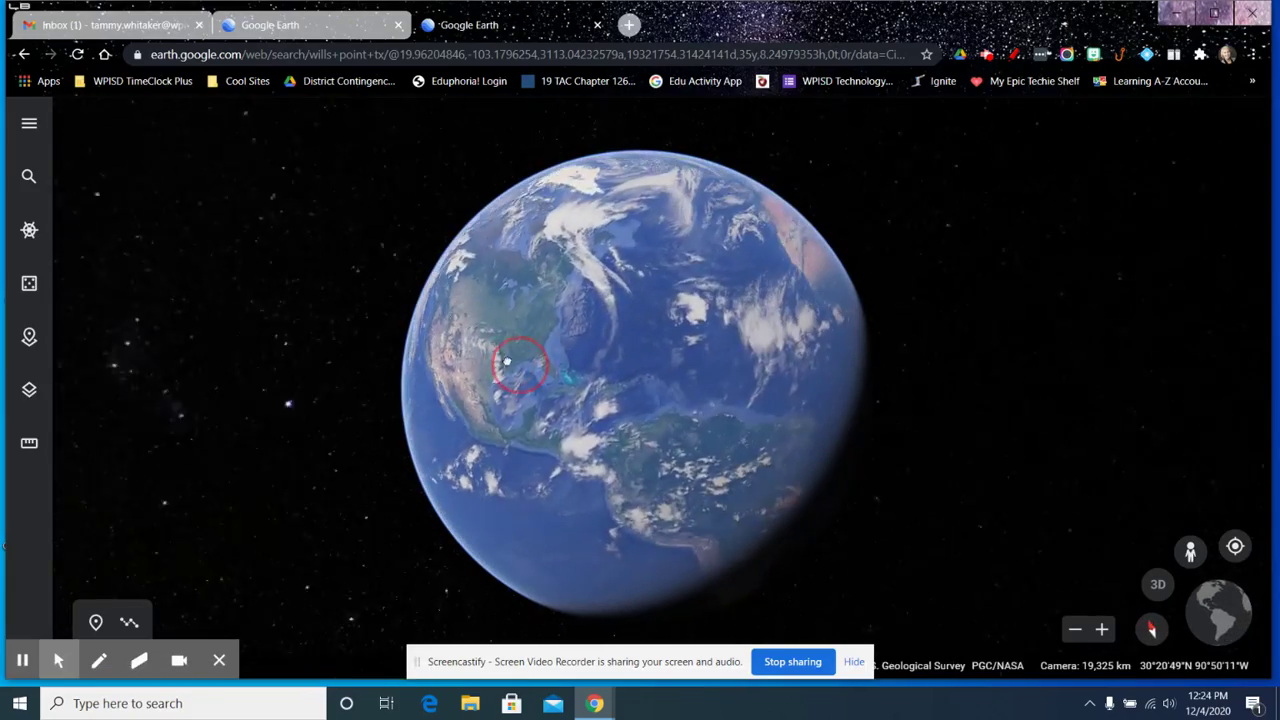
drag(608, 337, 575, 357)
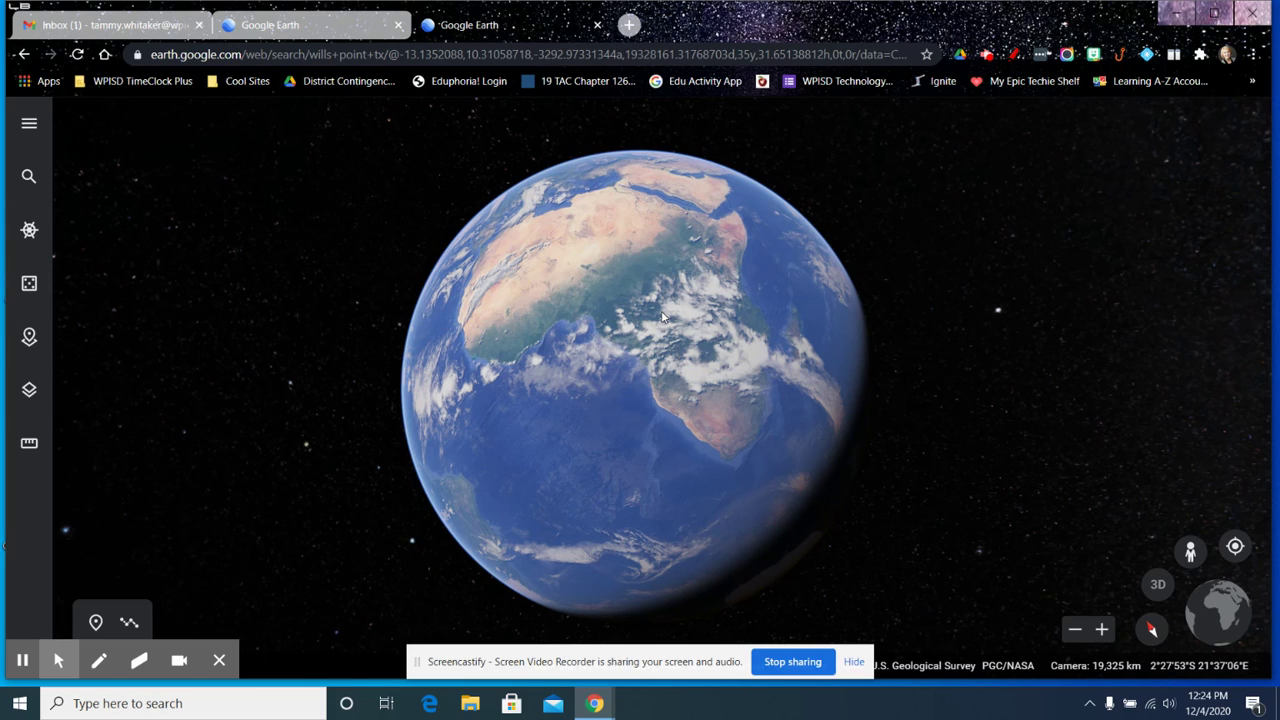
drag(786, 326, 750, 462)
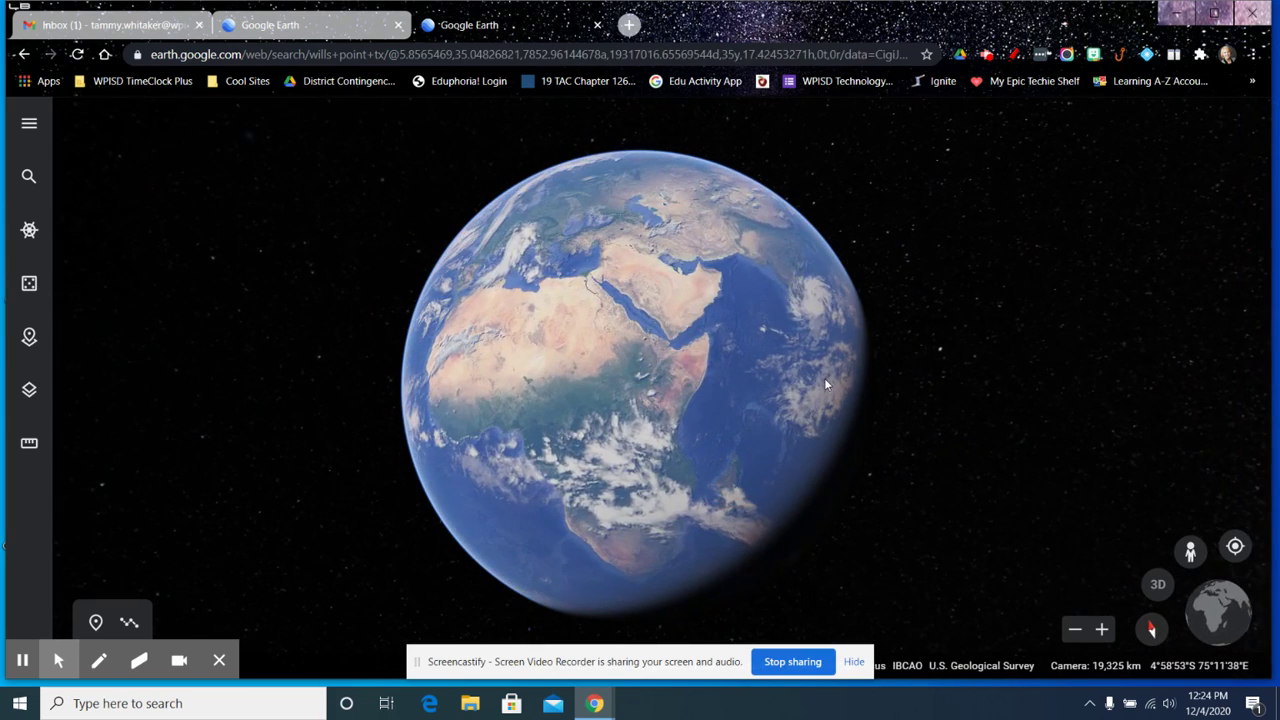